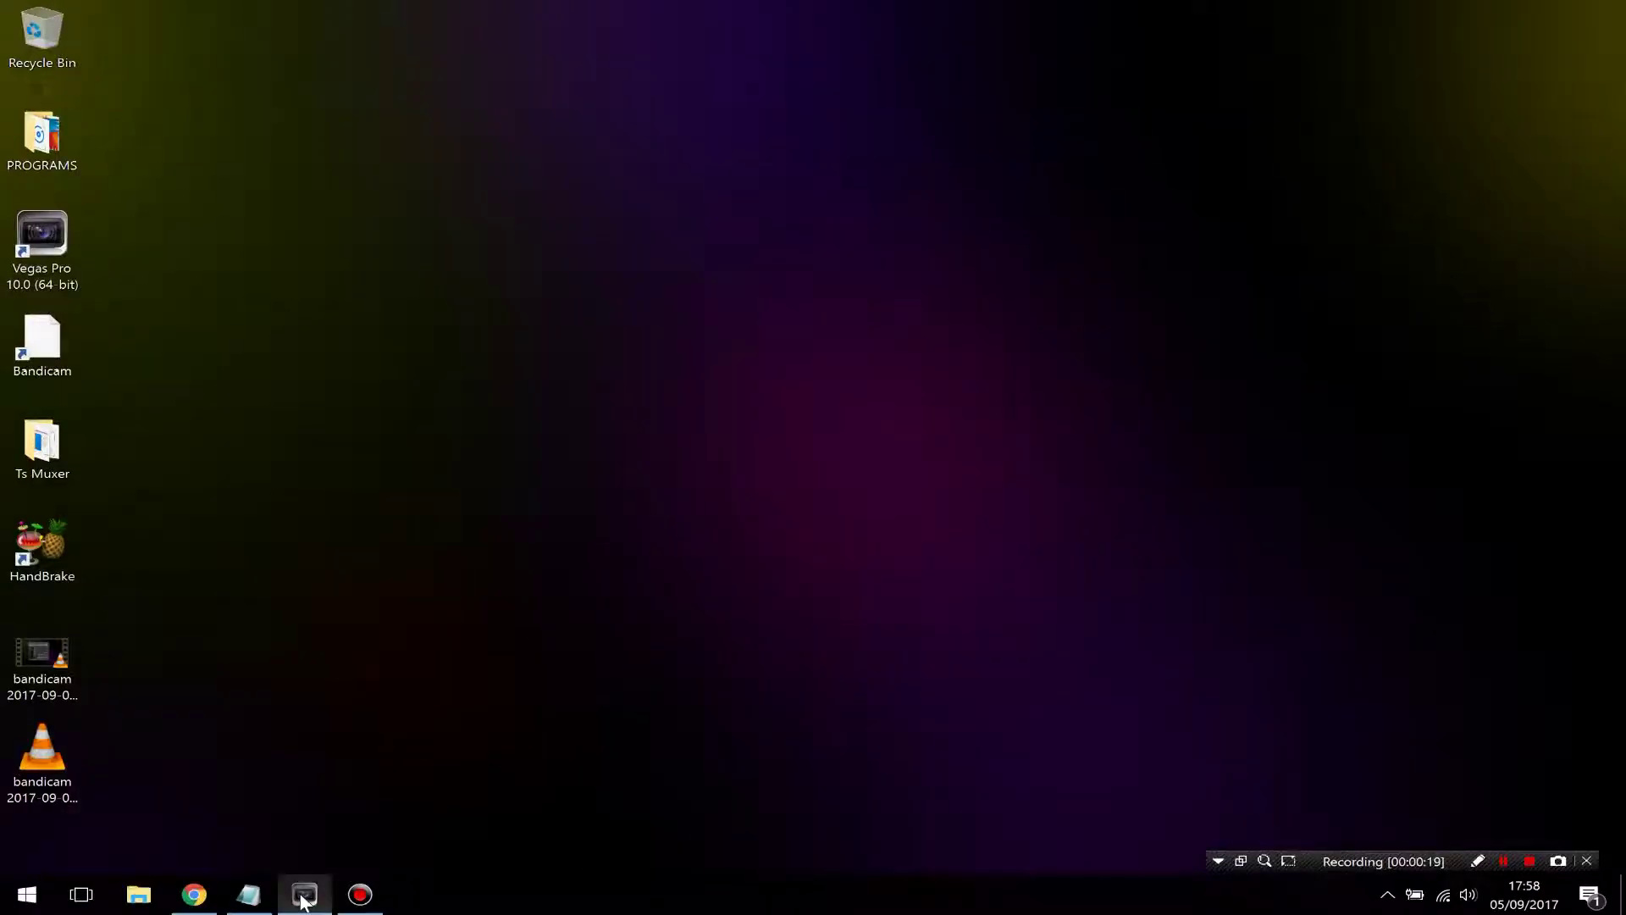
Bring up the LightWolf intro project and preview early frames, such as around 00:00:02:28.
{"action": "left_click", "coordinate": [305, 894]}
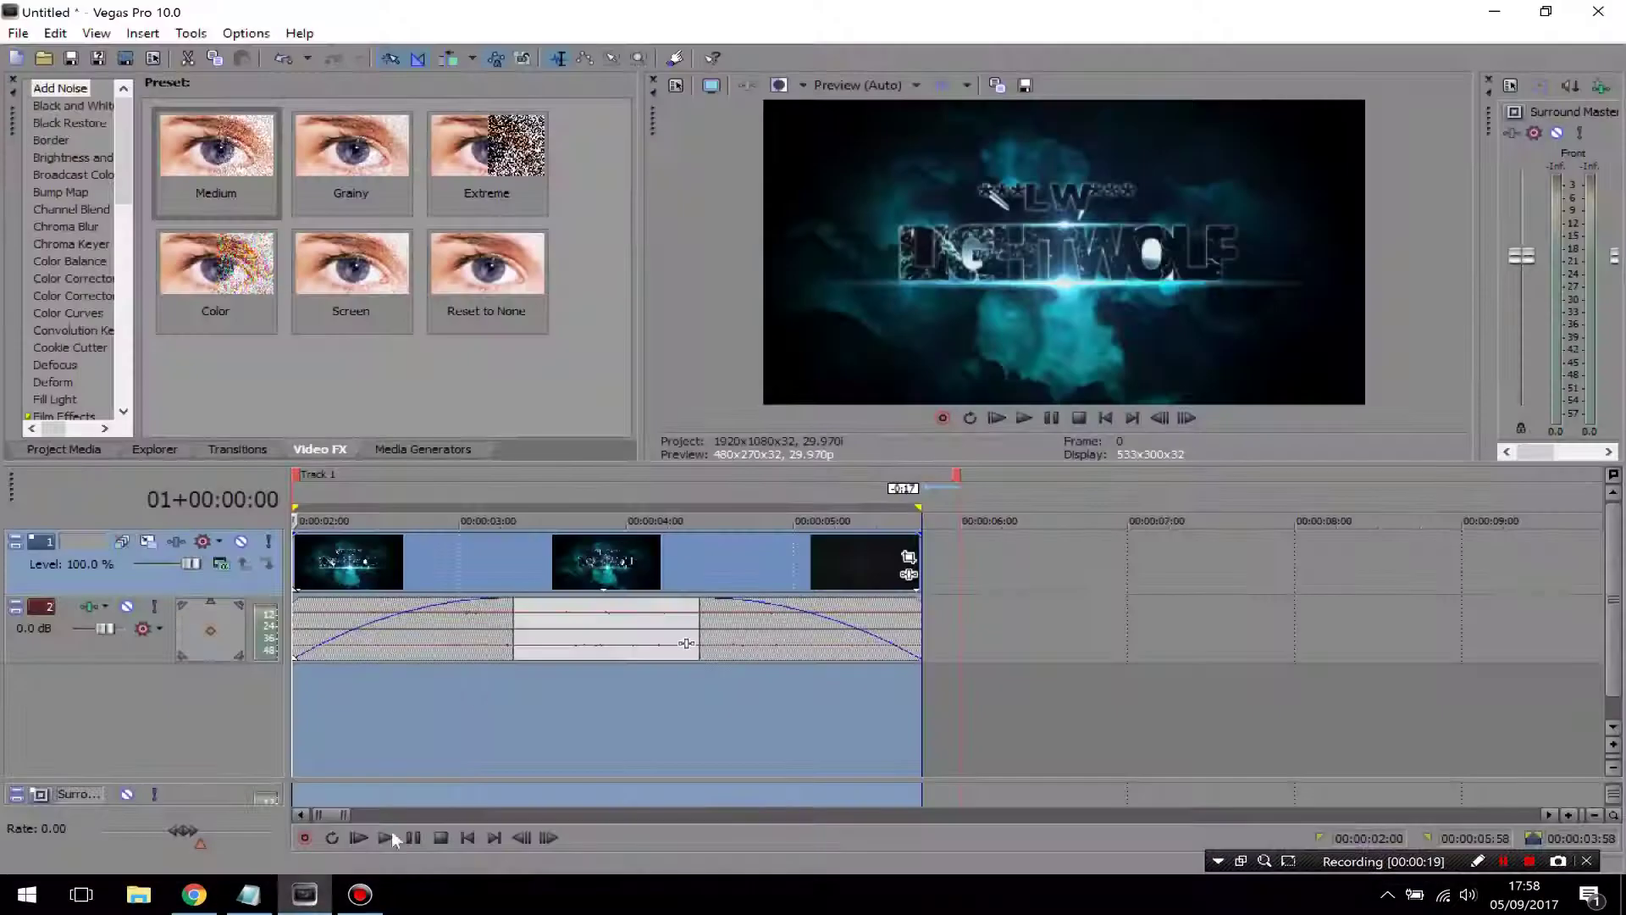
{"action": "left_click", "coordinate": [413, 566]}
{"action": "left_click", "coordinate": [351, 568]}
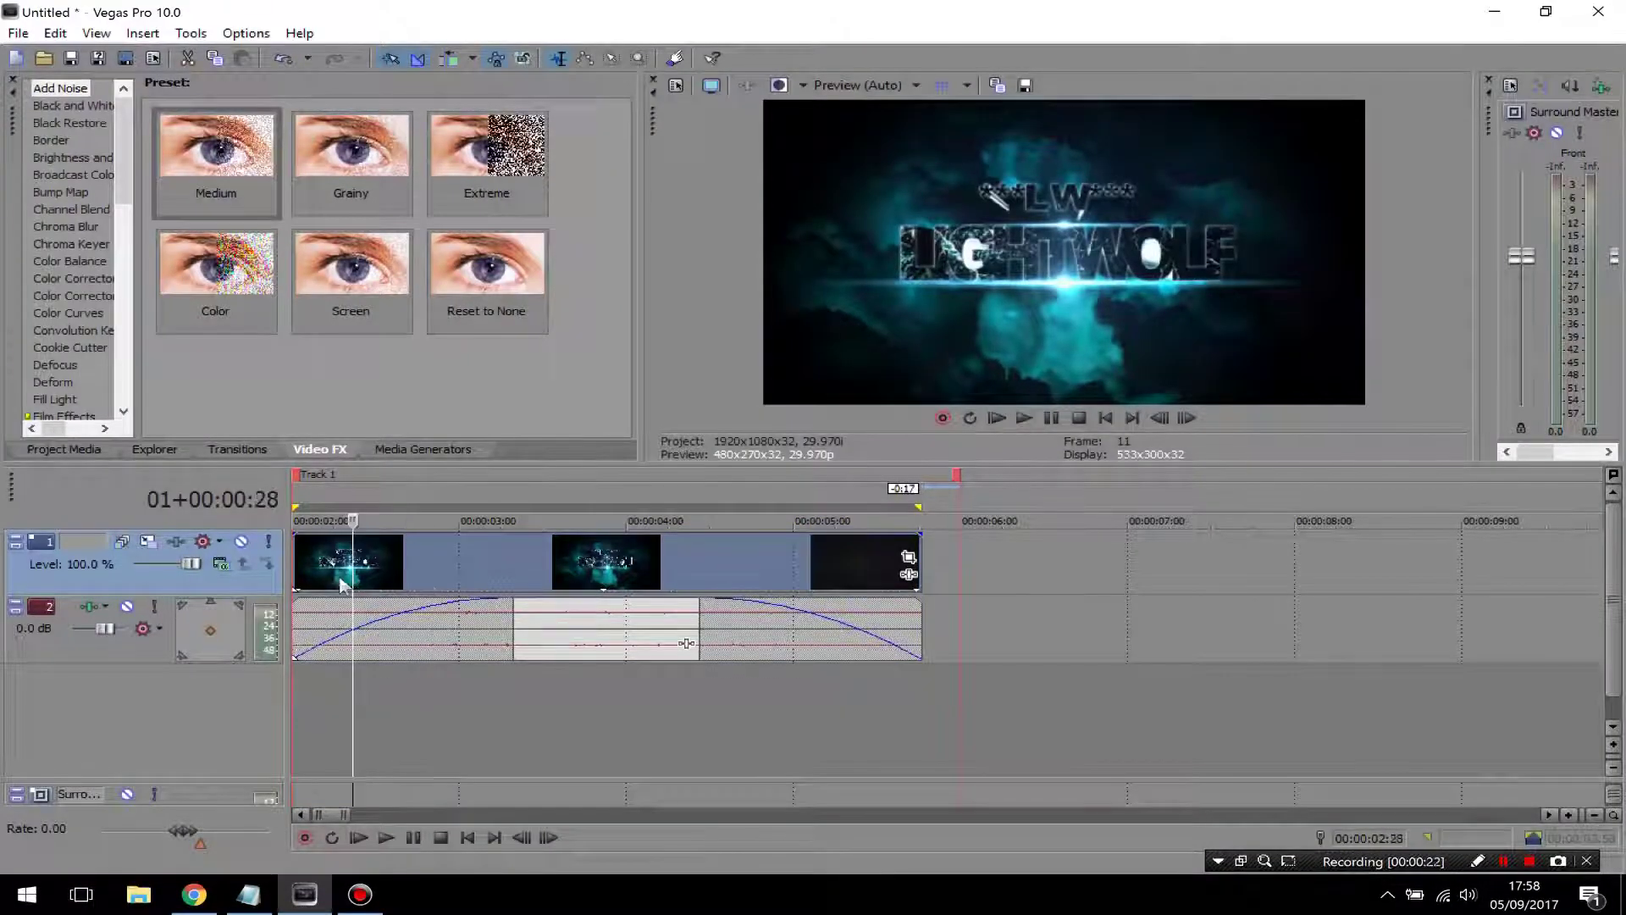
{"action": "left_click", "coordinate": [662, 574]}
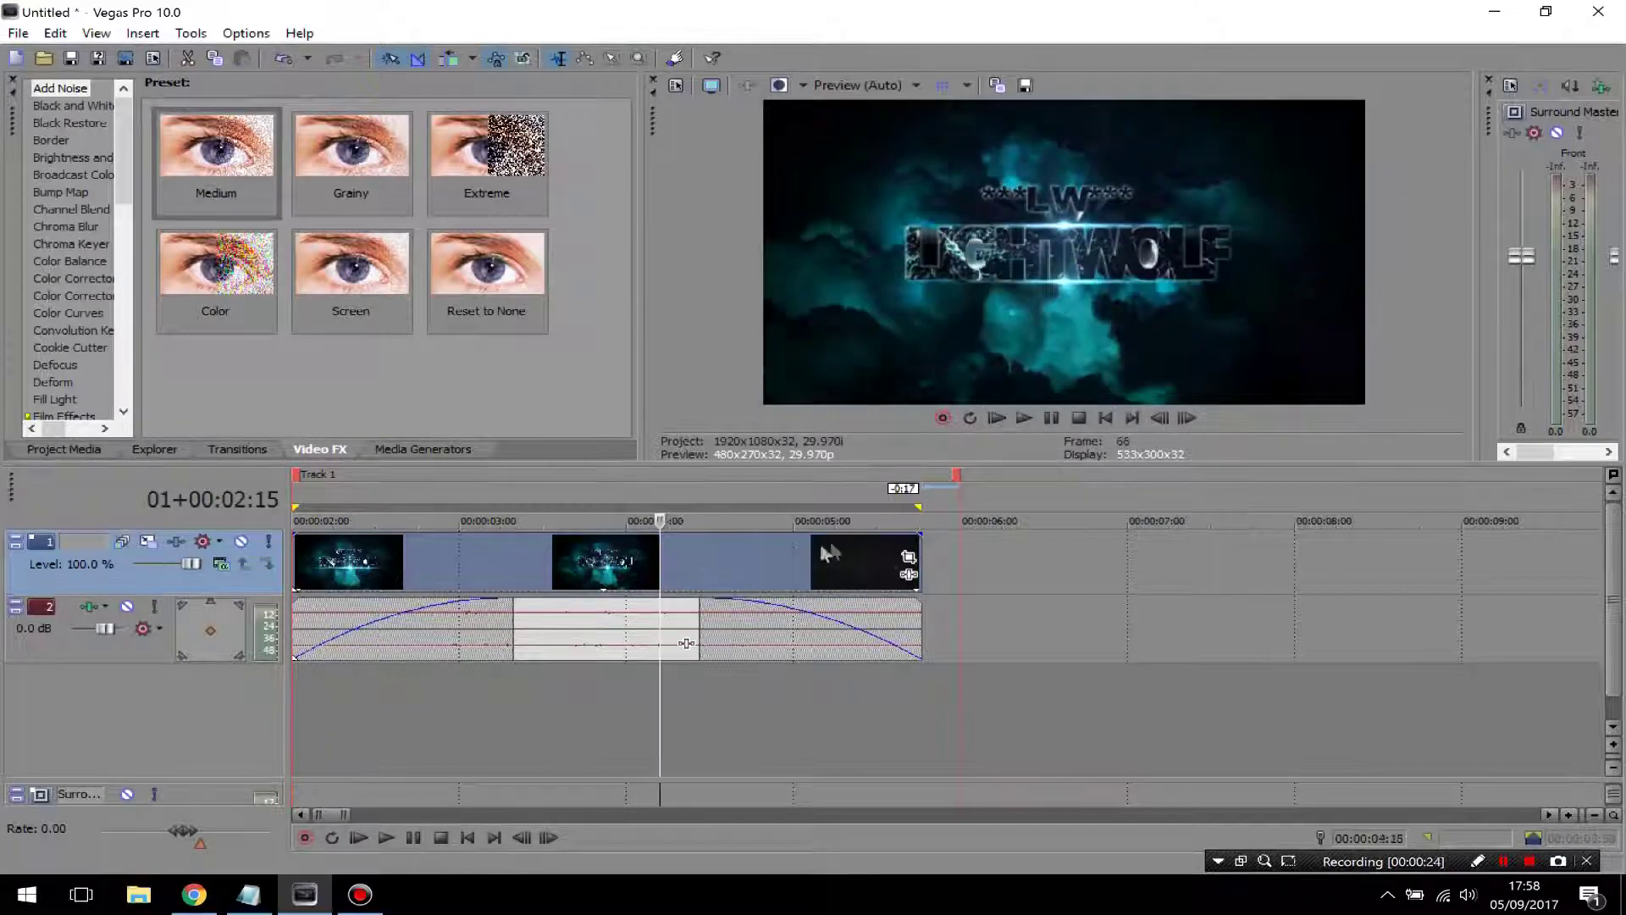
{"action": "left_click", "coordinate": [365, 584]}
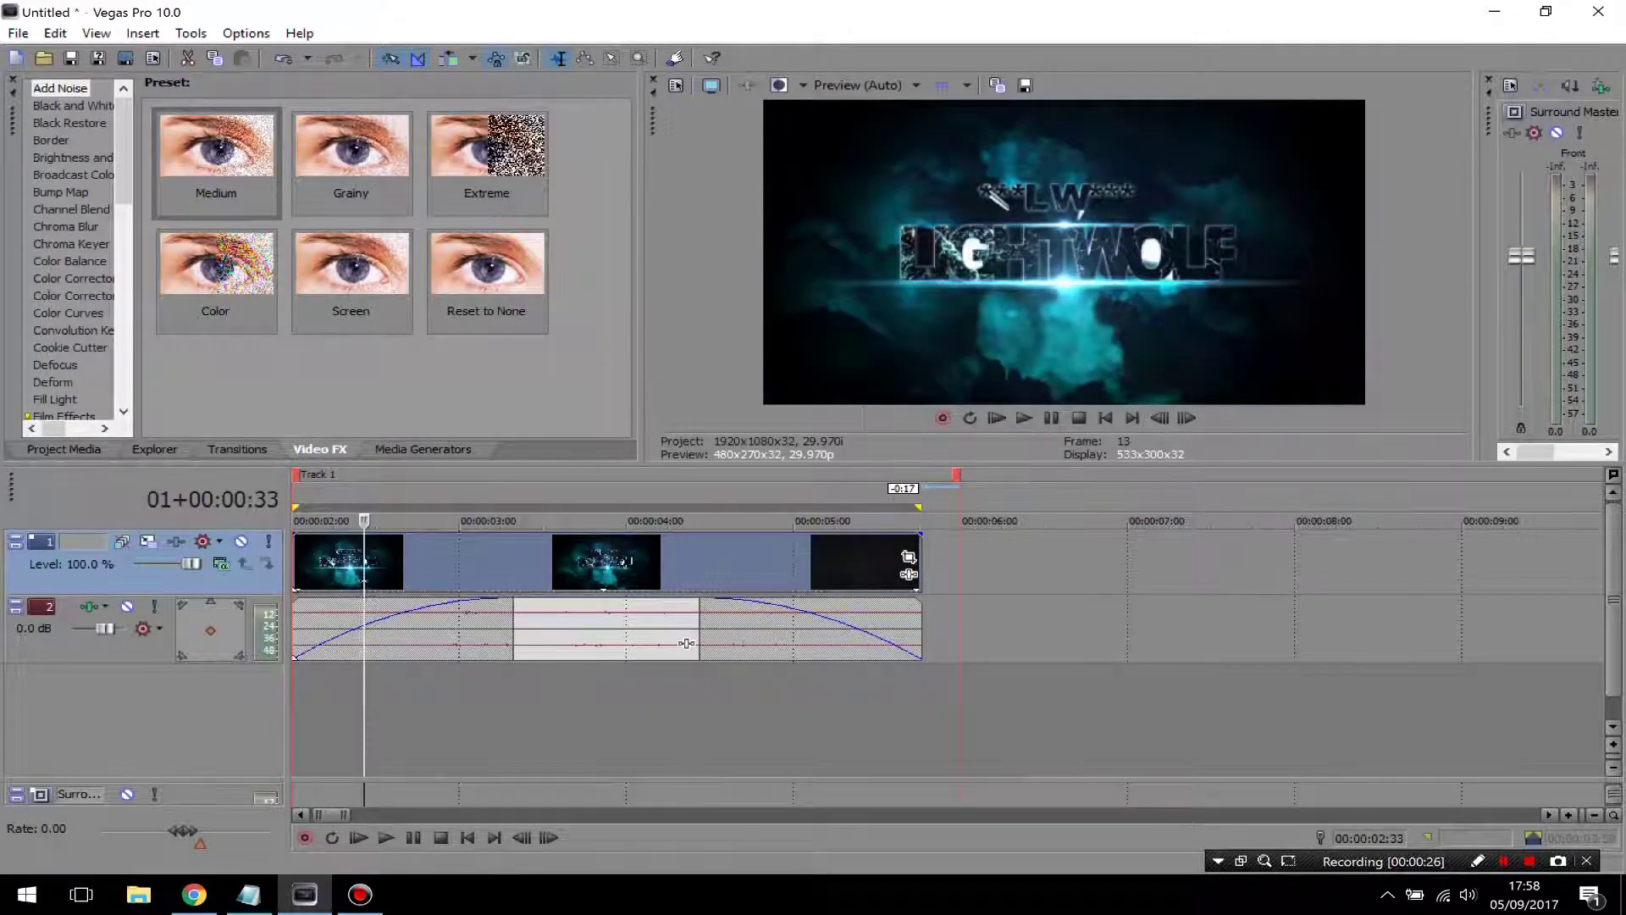
{"action": "left_click", "coordinate": [18, 33]}
In Project Properties, keep the video template at HD 1080-60i (1920x1080, 29.970 fps).
{"action": "left_click", "coordinate": [88, 369]}
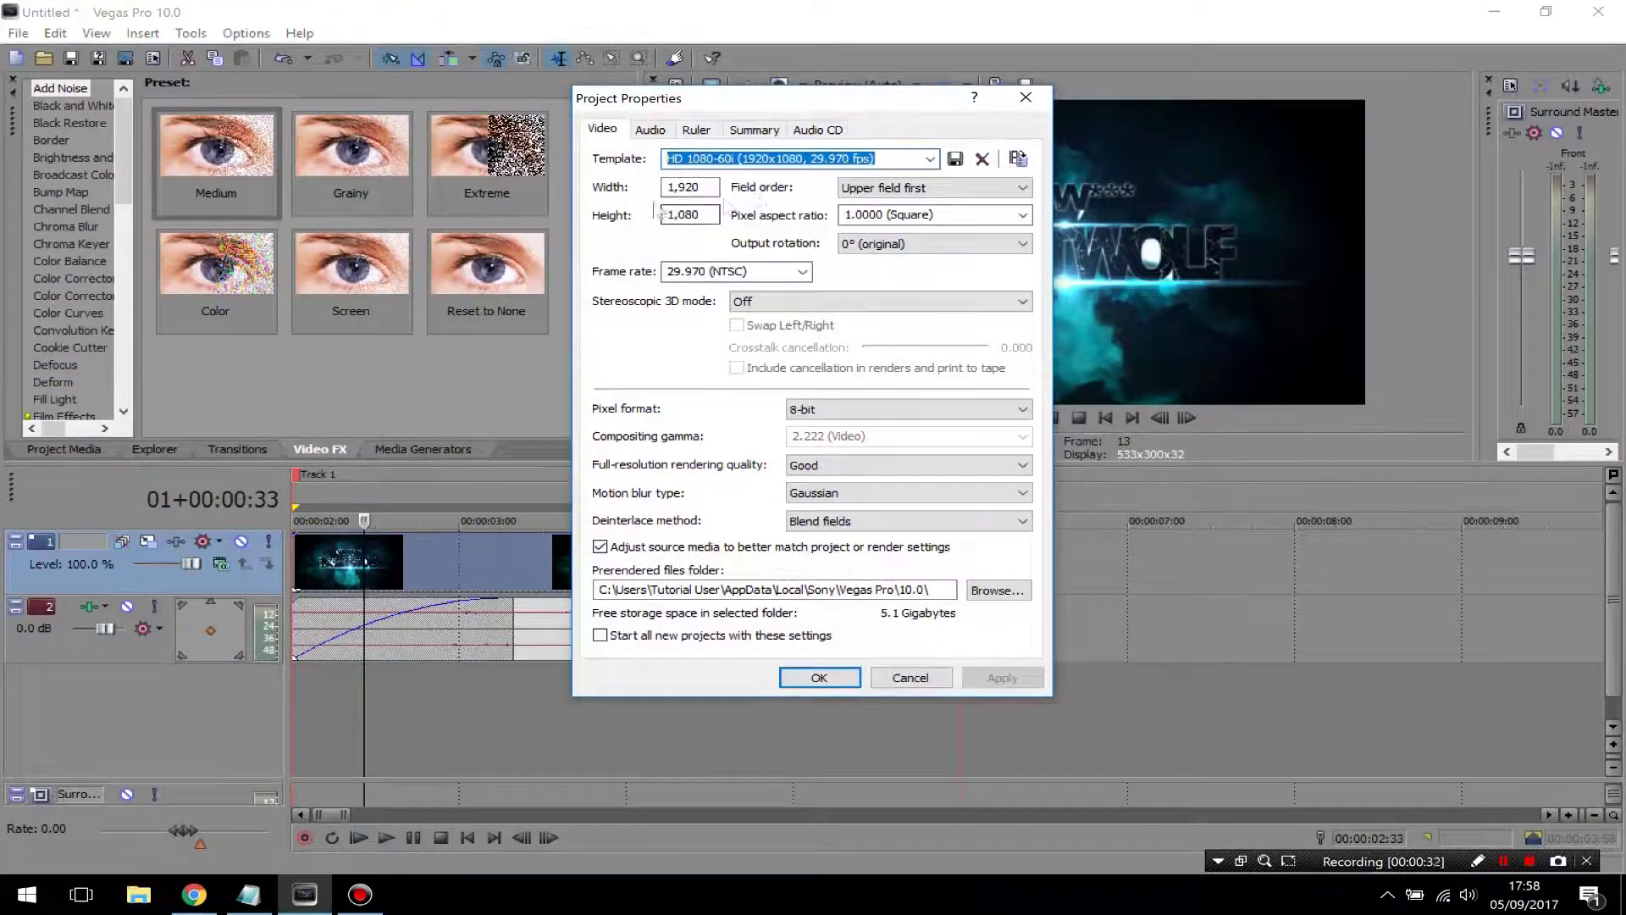
{"action": "left_click", "coordinate": [929, 159]}
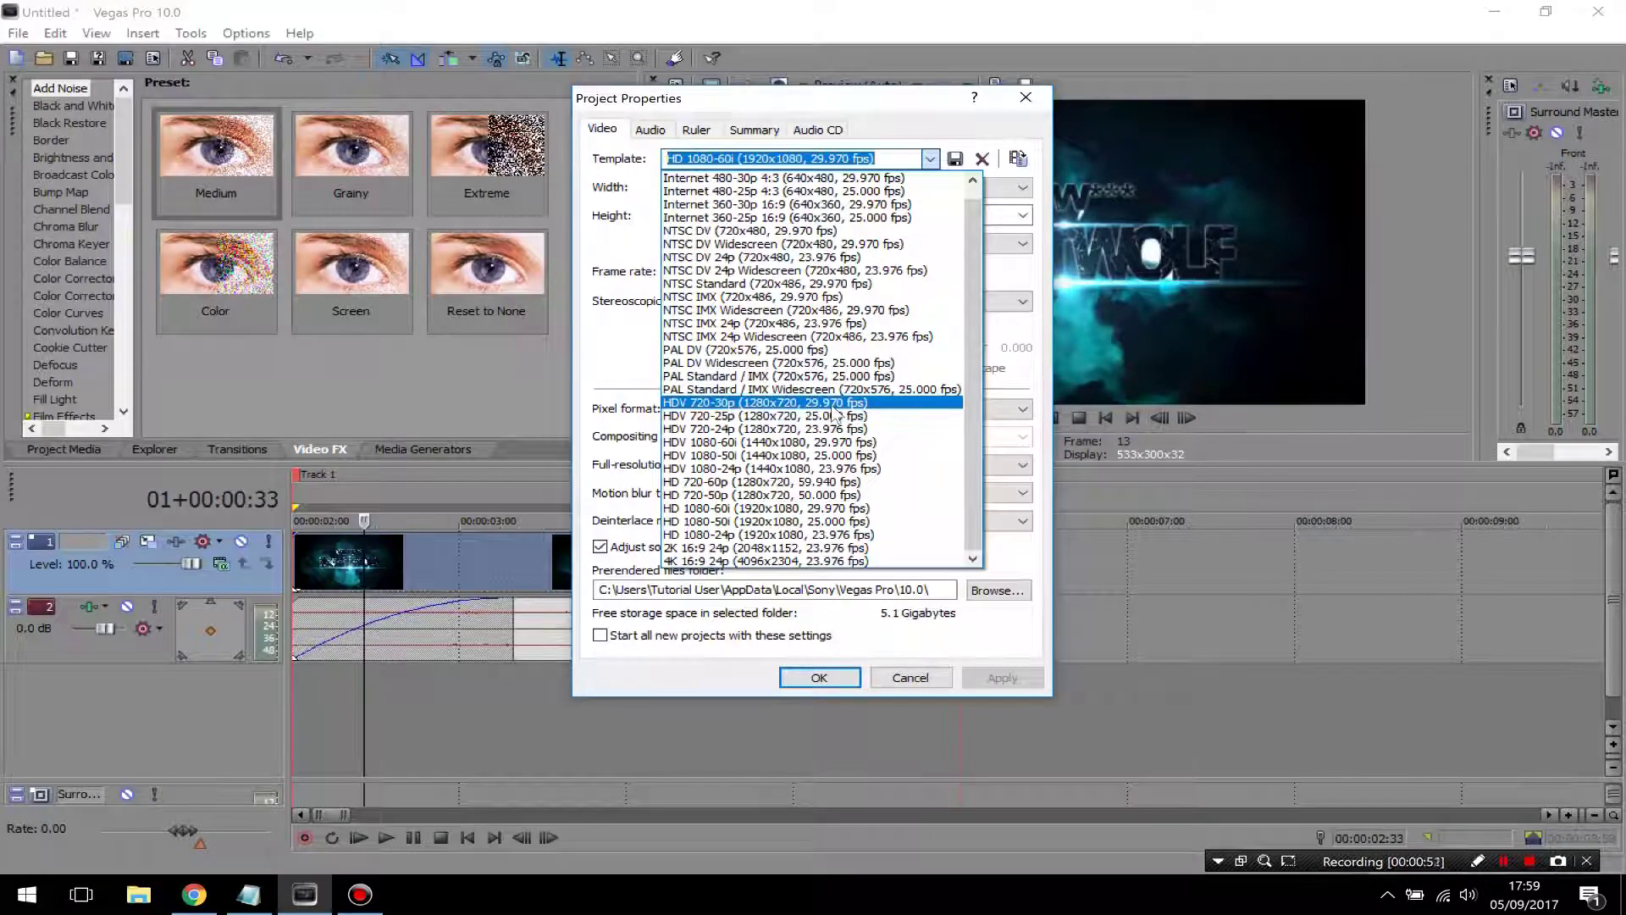
{"action": "left_click", "coordinate": [703, 510]}
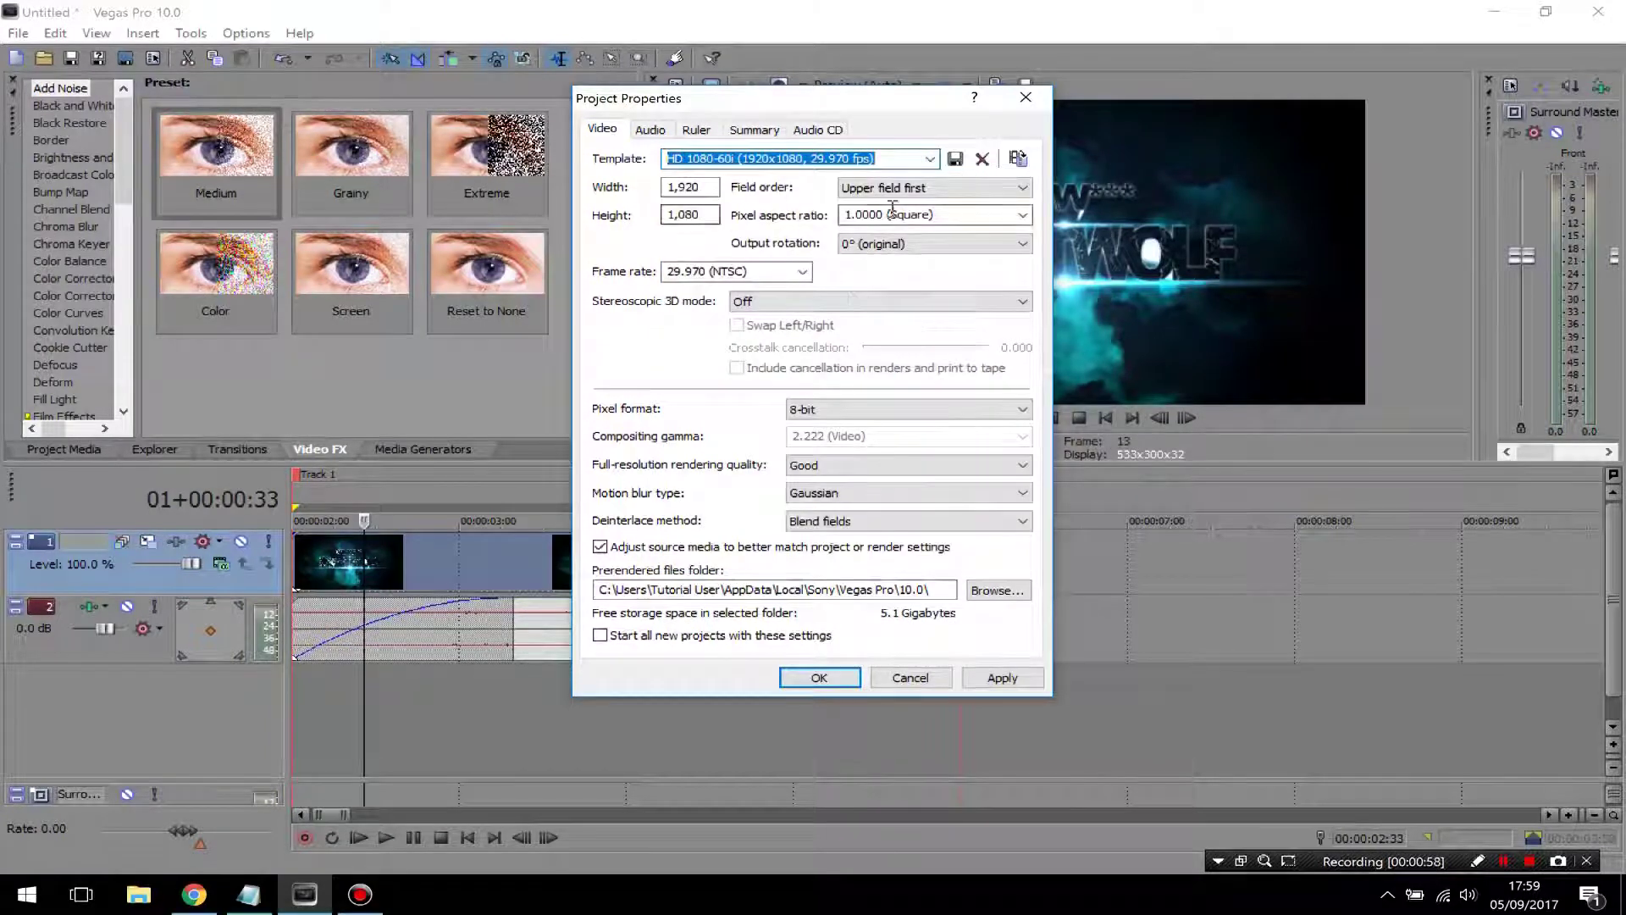
Set project audio to 5.1 Surround, 48,000 Hz, 16-bit as the default for new projects.
{"action": "left_click", "coordinate": [651, 134]}
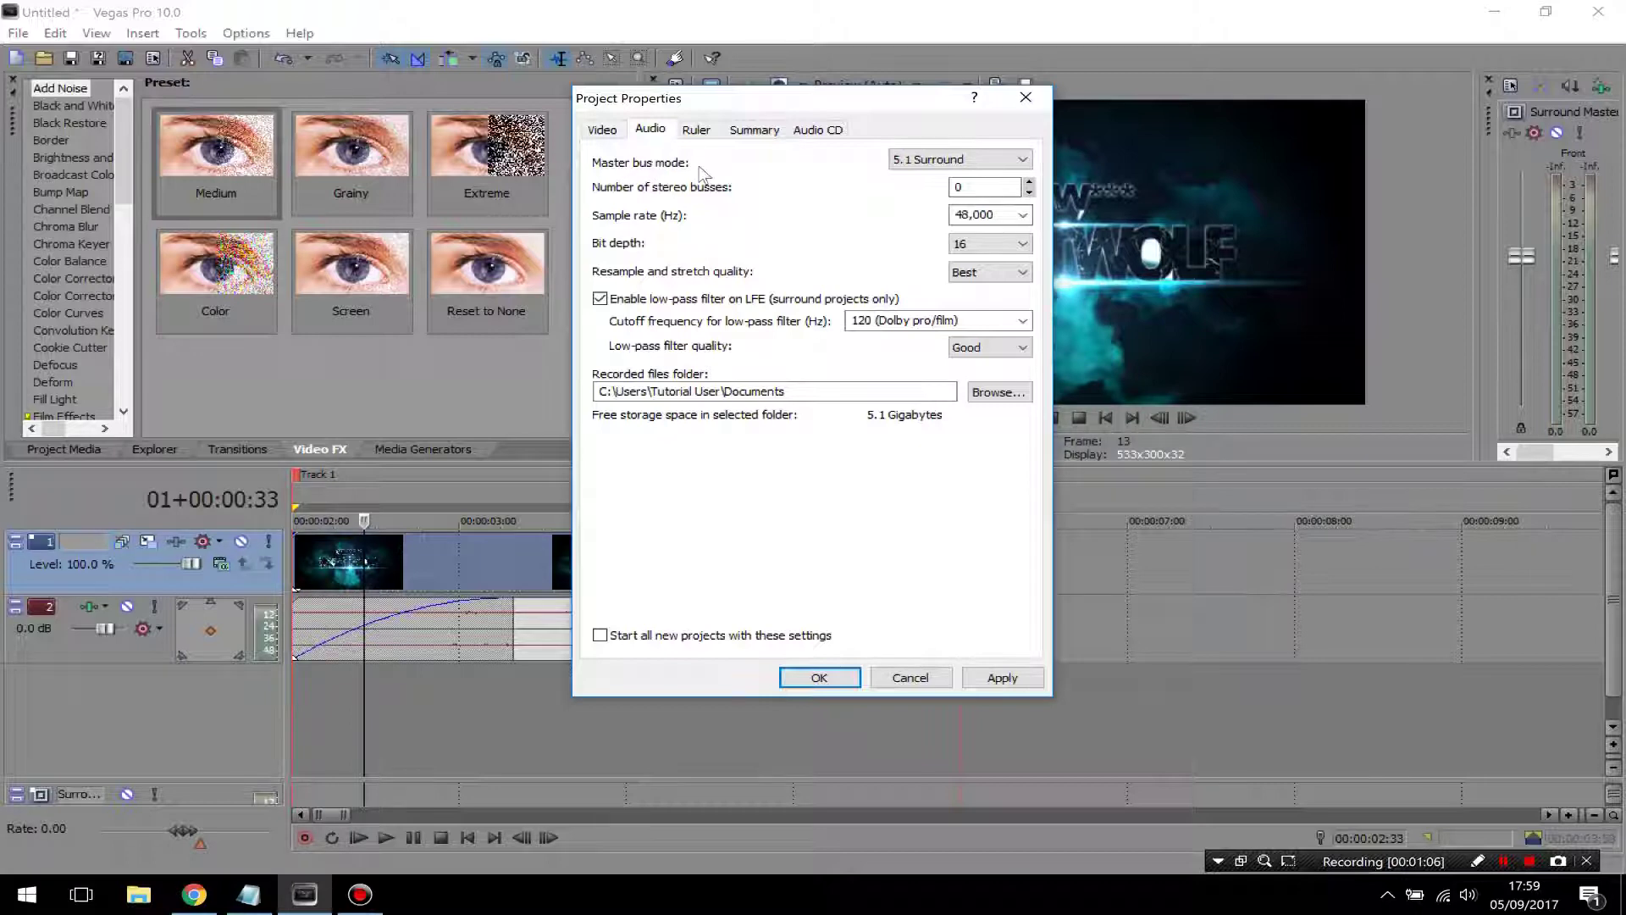
{"action": "left_click", "coordinate": [961, 159]}
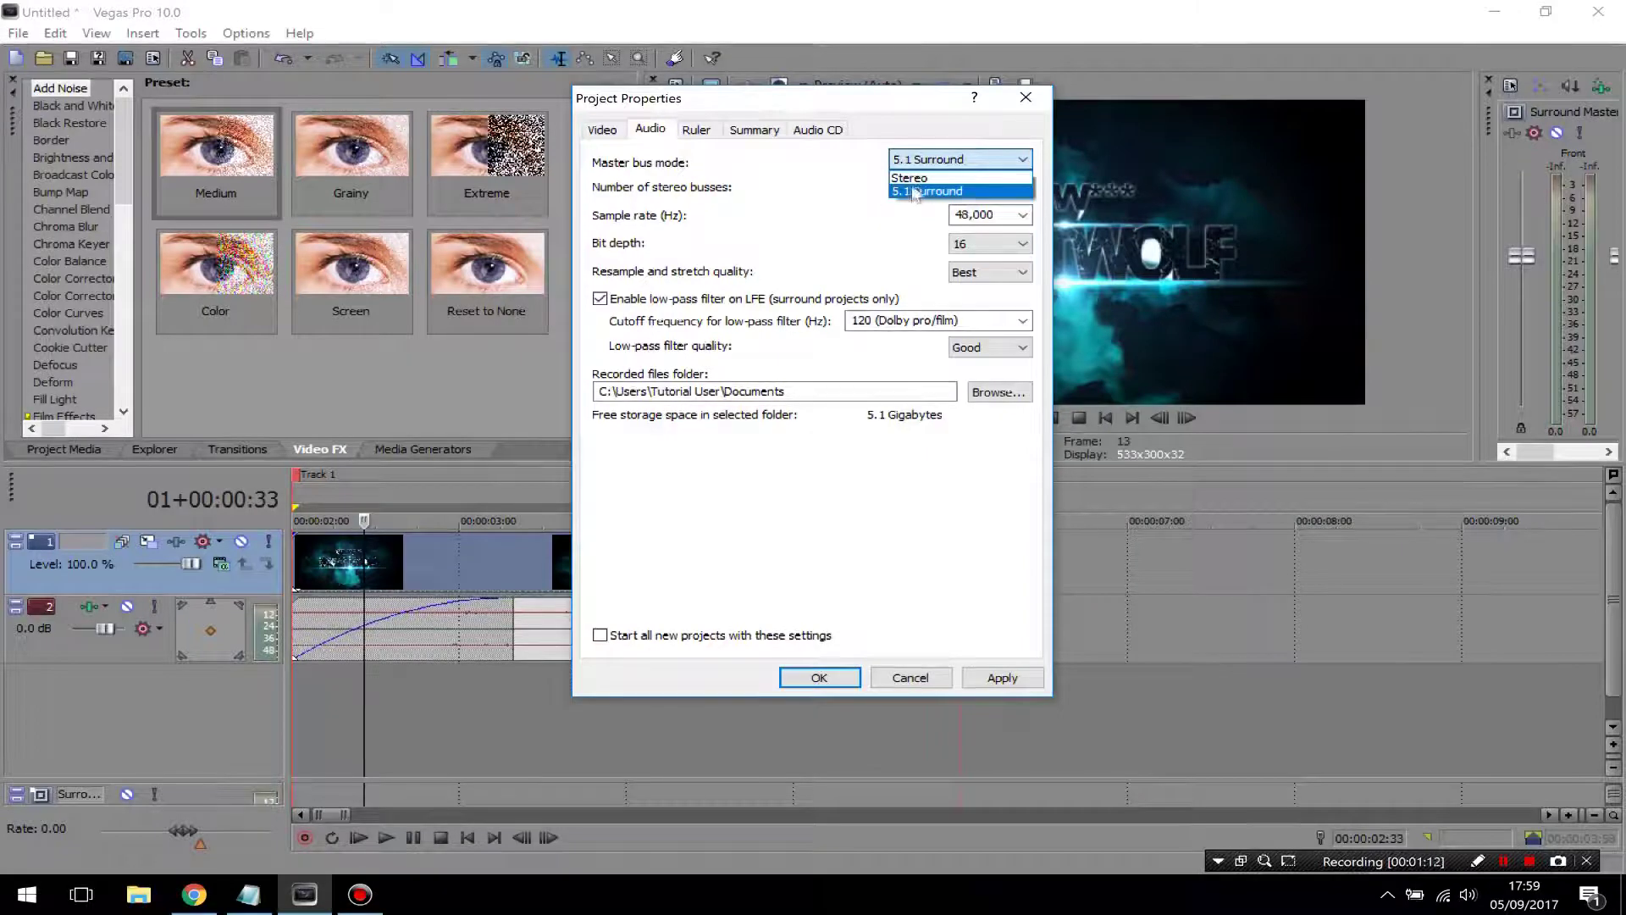
{"action": "left_click", "coordinate": [923, 190]}
{"action": "left_click", "coordinate": [1023, 217]}
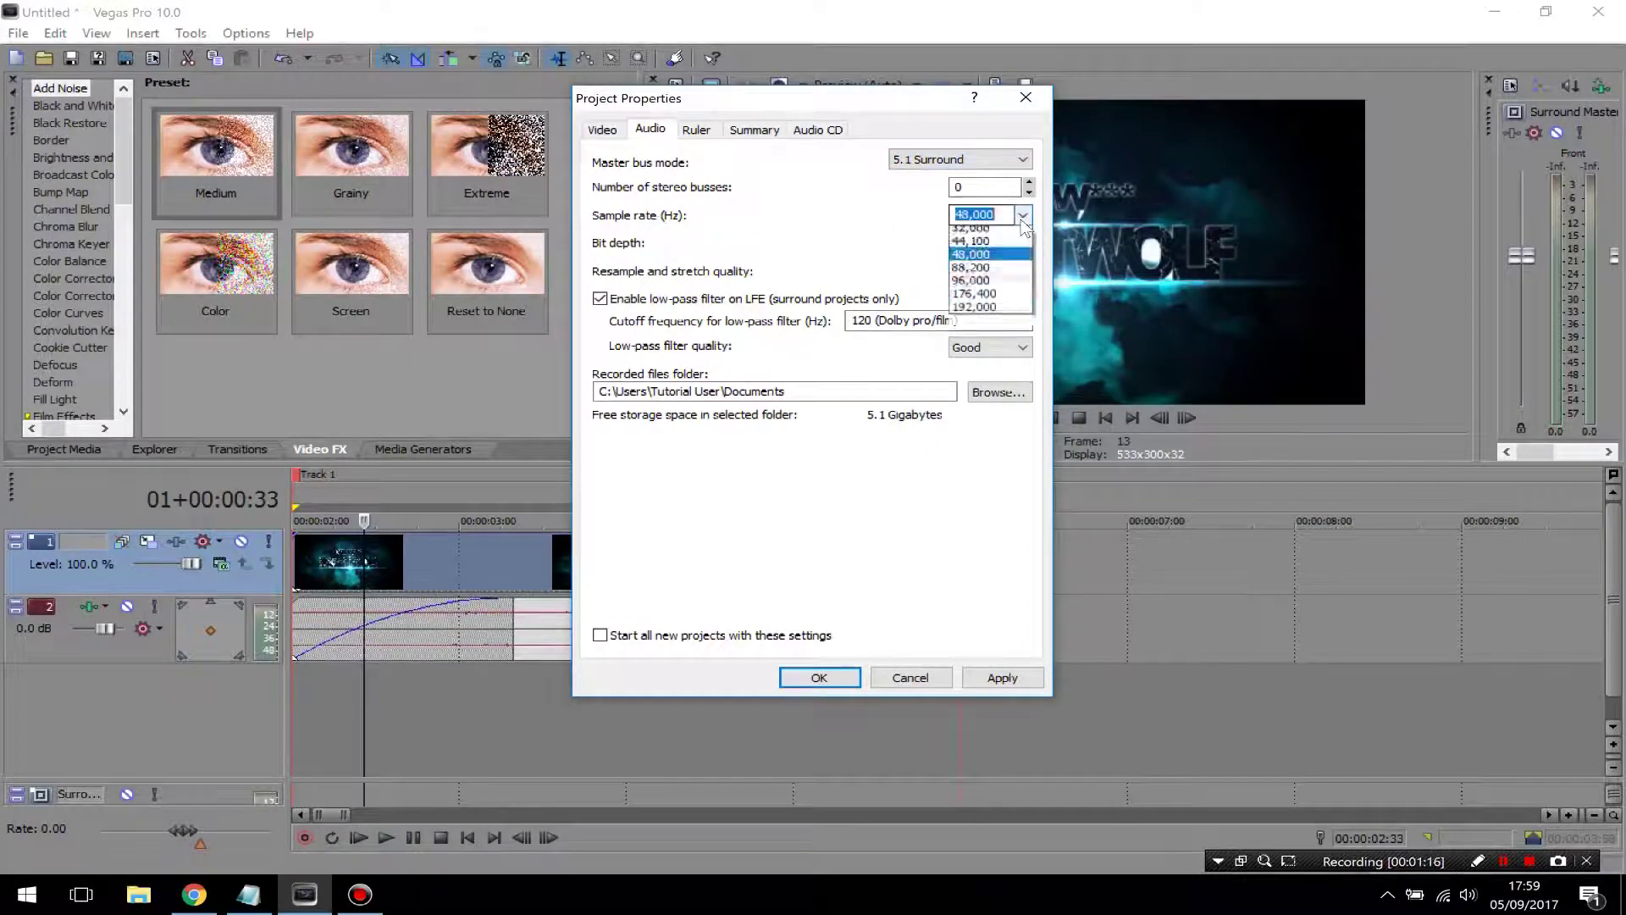
{"action": "left_click", "coordinate": [1023, 218]}
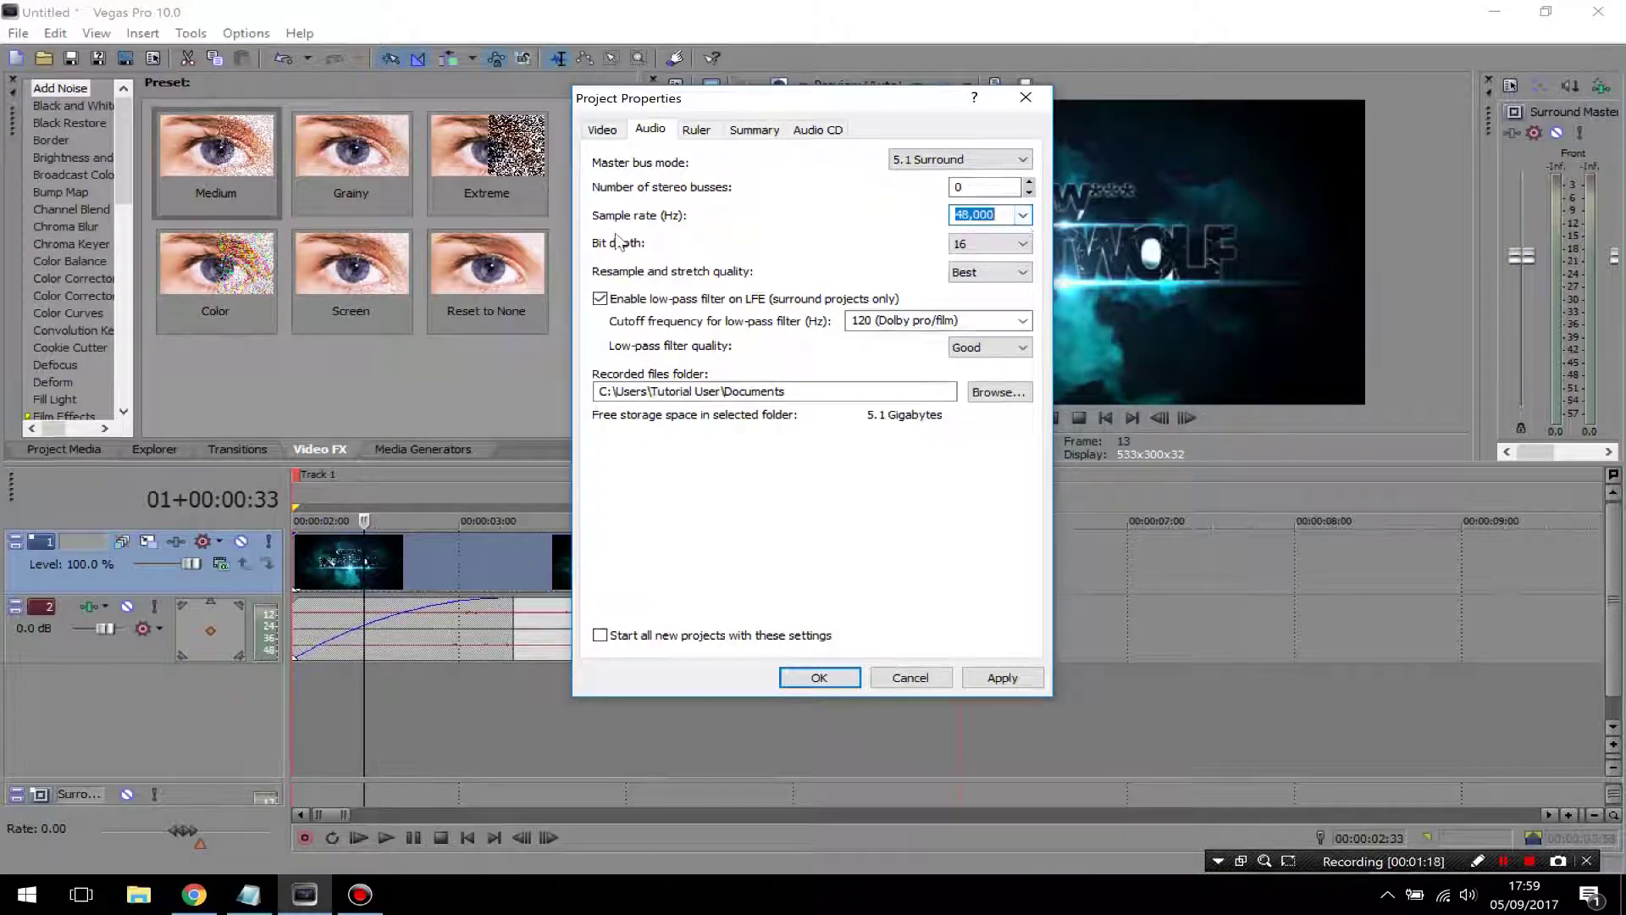
{"action": "left_click", "coordinate": [981, 246]}
{"action": "left_click", "coordinate": [987, 257]}
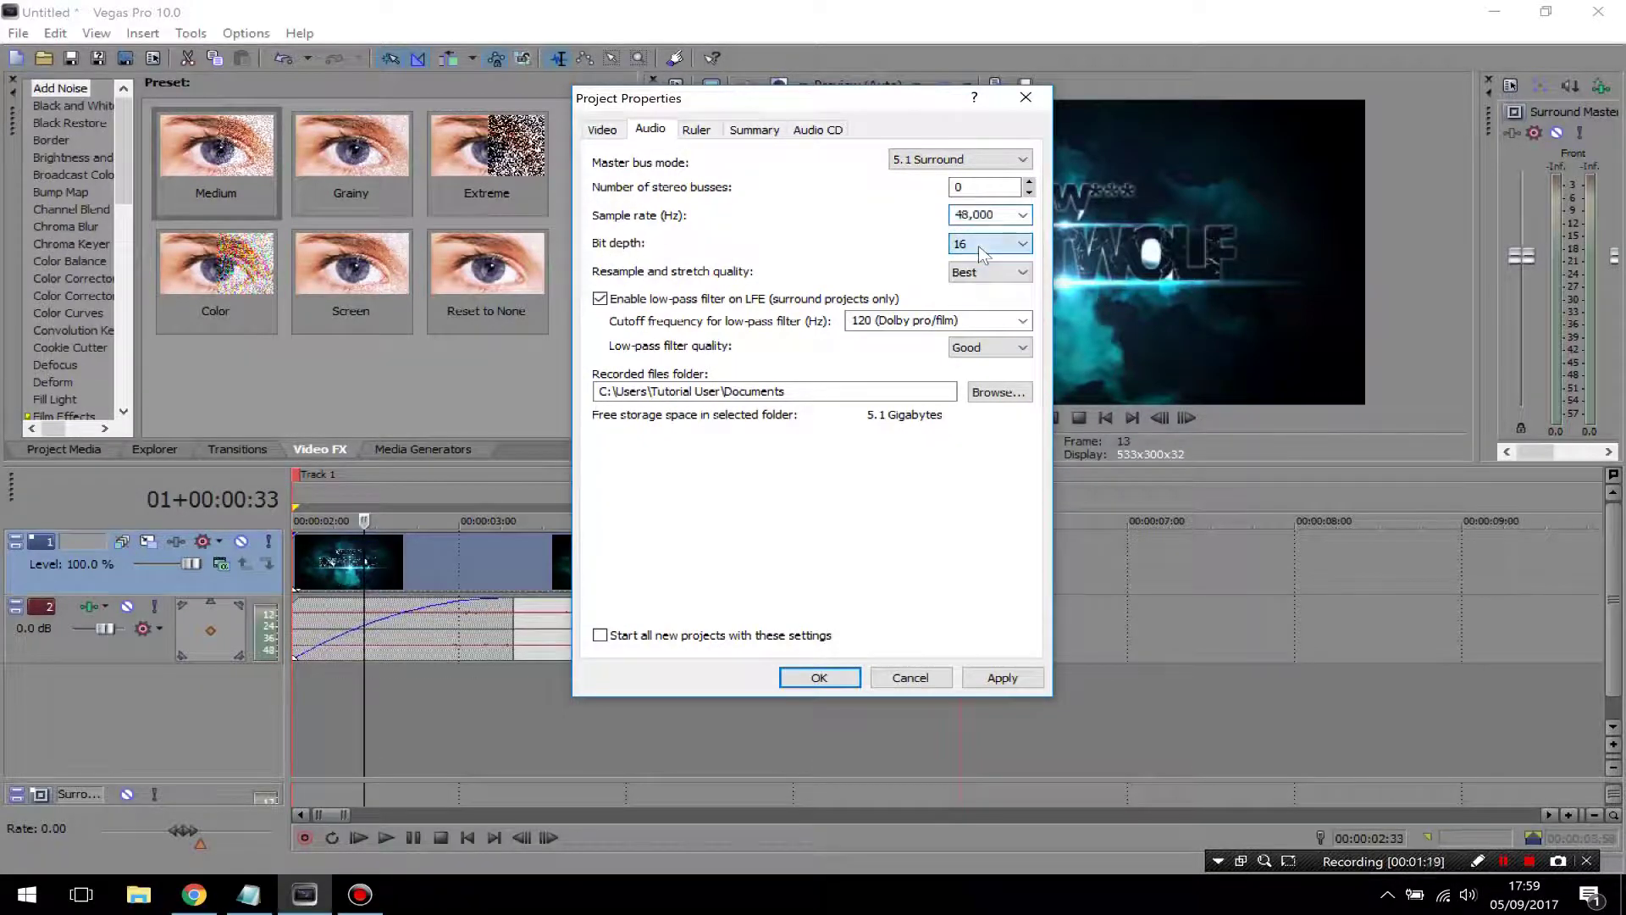
{"action": "left_click", "coordinate": [1000, 245]}
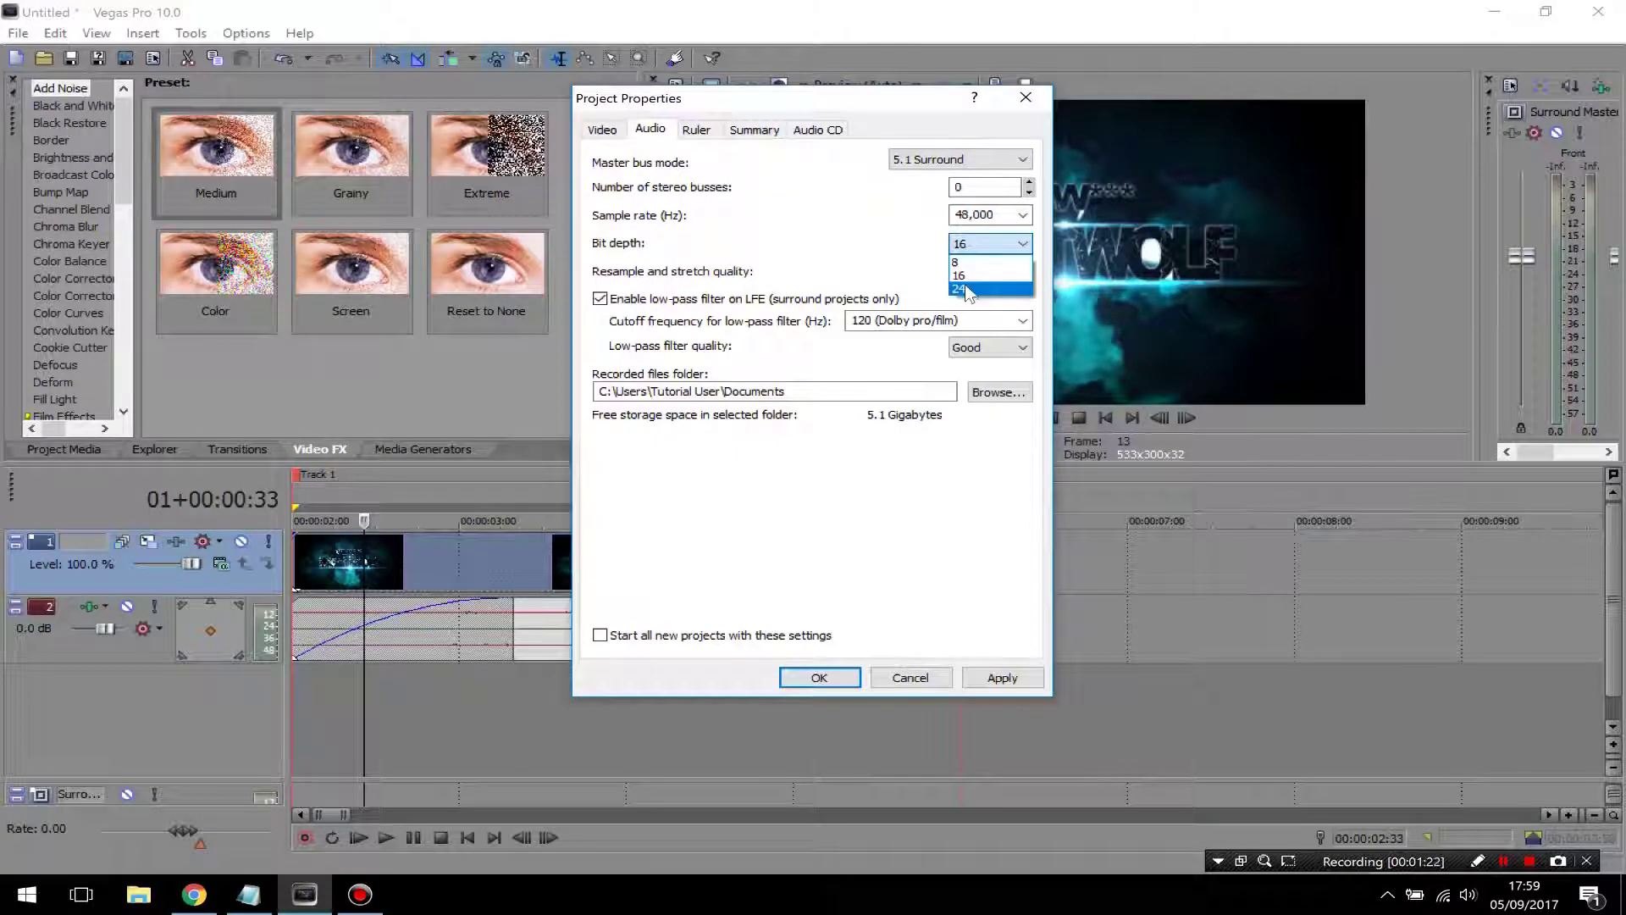
{"action": "left_click", "coordinate": [973, 275]}
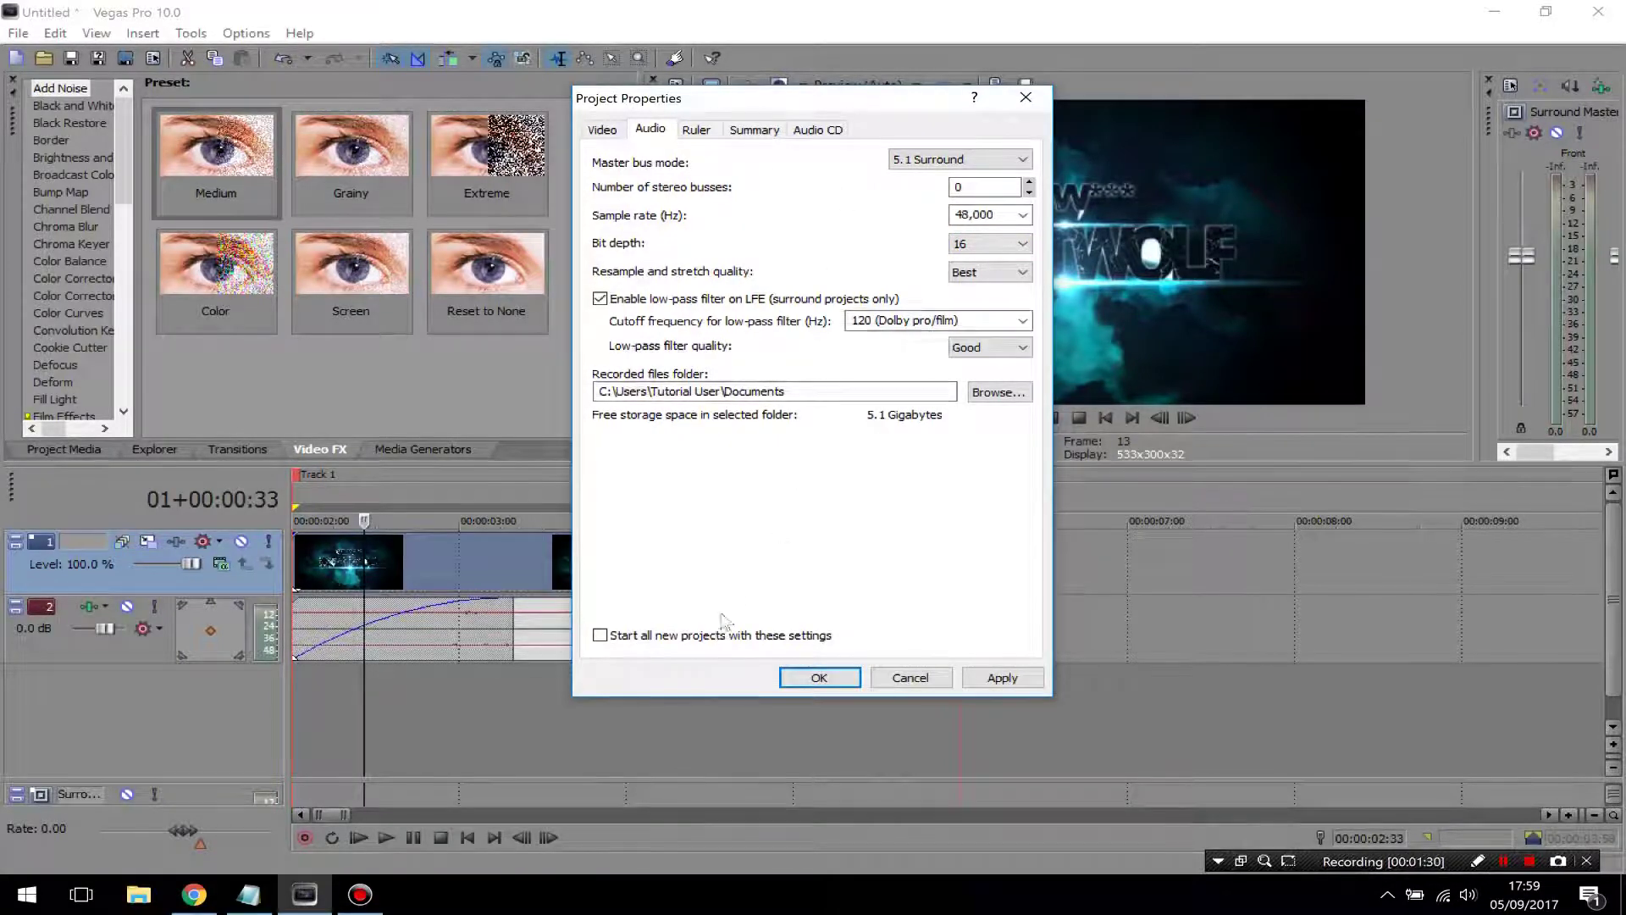
{"action": "left_click_drag", "start_coordinate": [774, 104], "coordinate": [740, 140]}
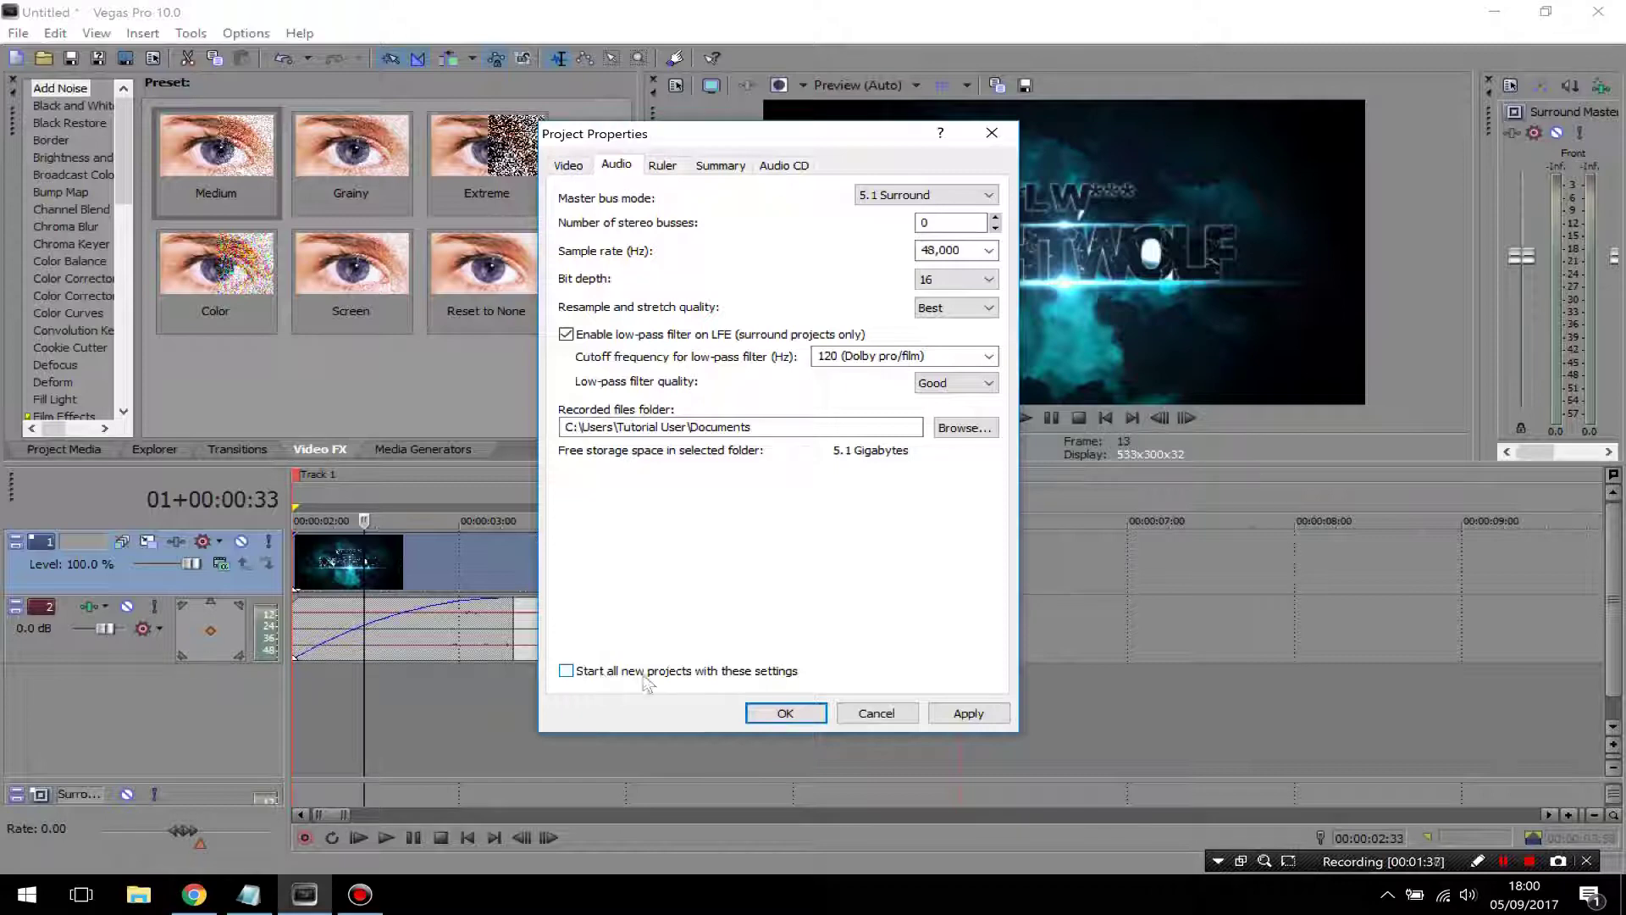
{"action": "left_click", "coordinate": [686, 671]}
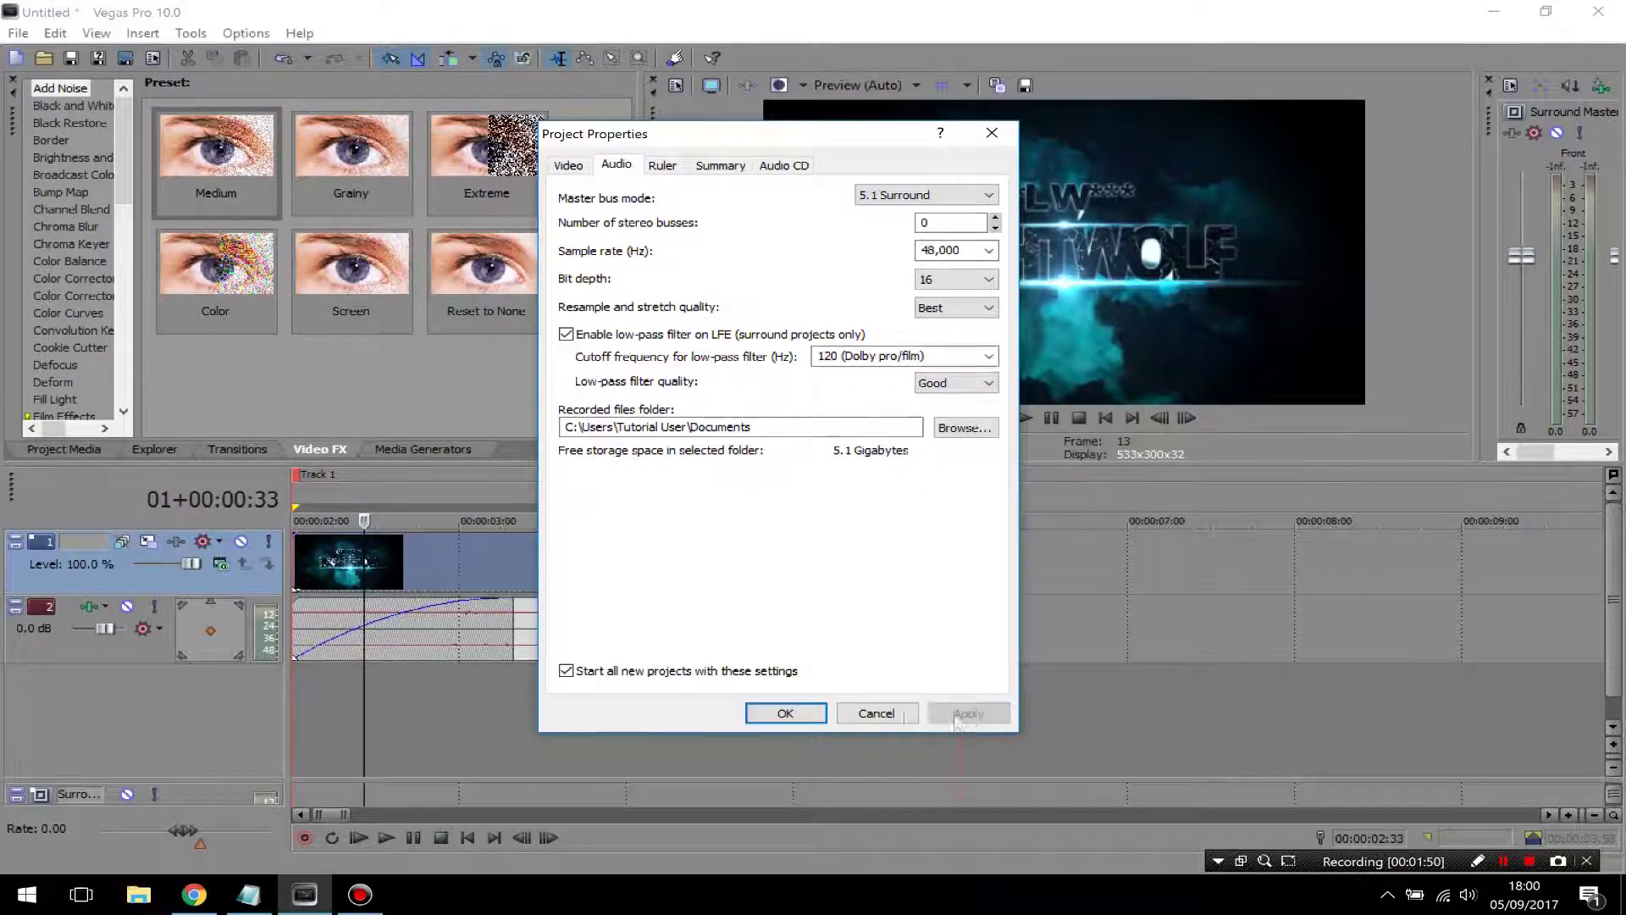
{"action": "left_click", "coordinate": [785, 713]}
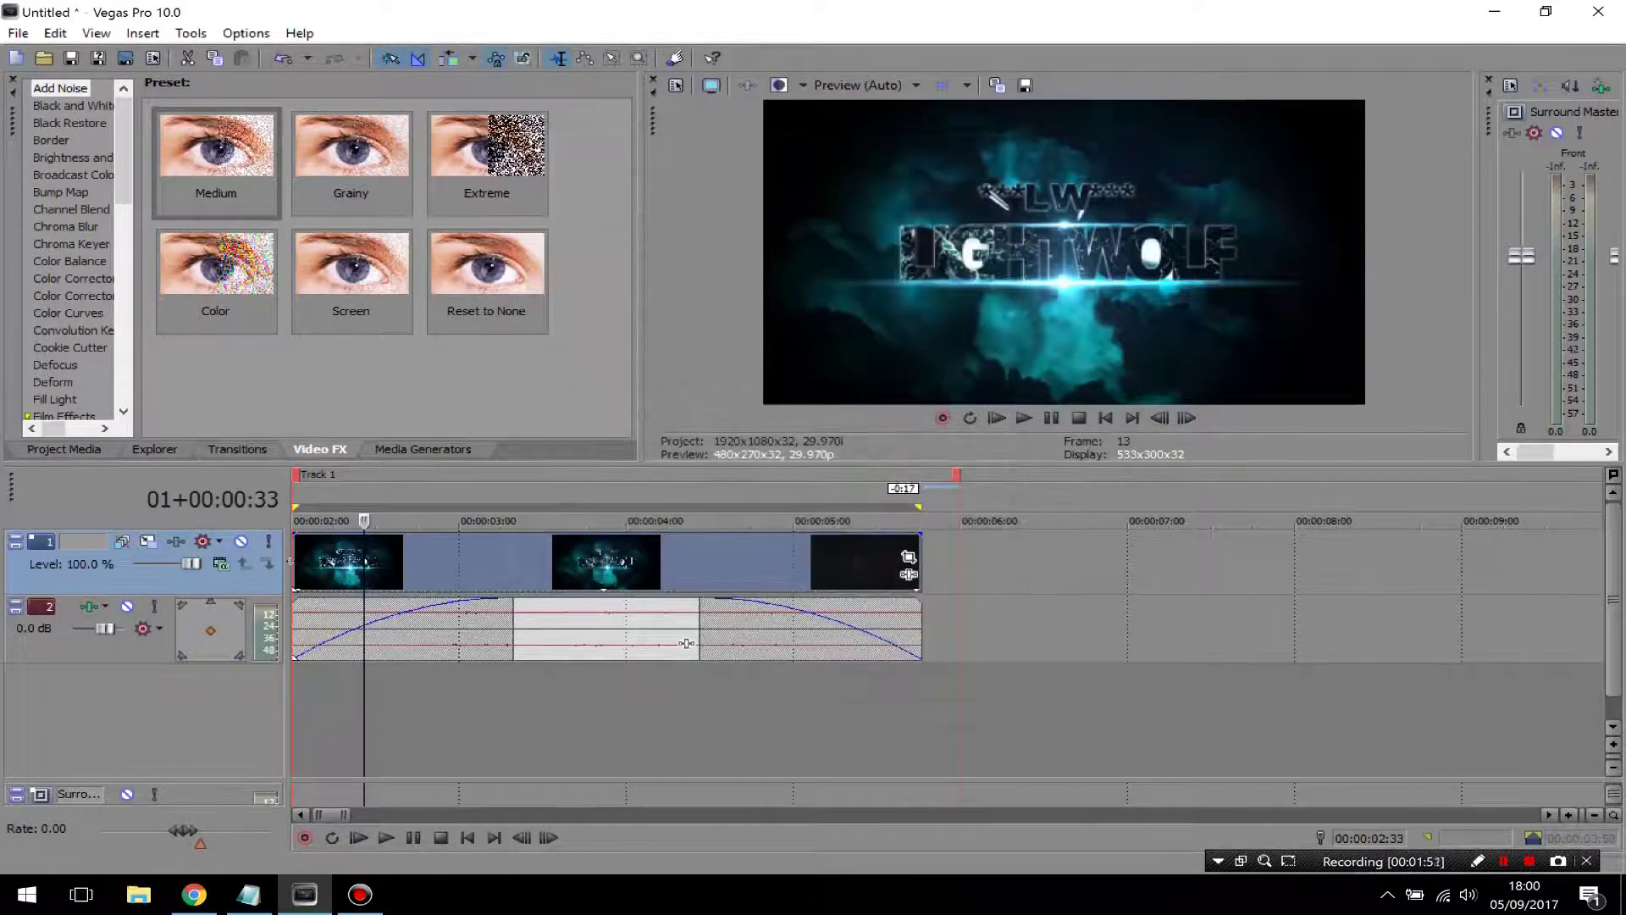
Play the intro from the start, then select 00:00:02:00 to 00:00:05:58 as the time range.
{"action": "key", "text": "space"}
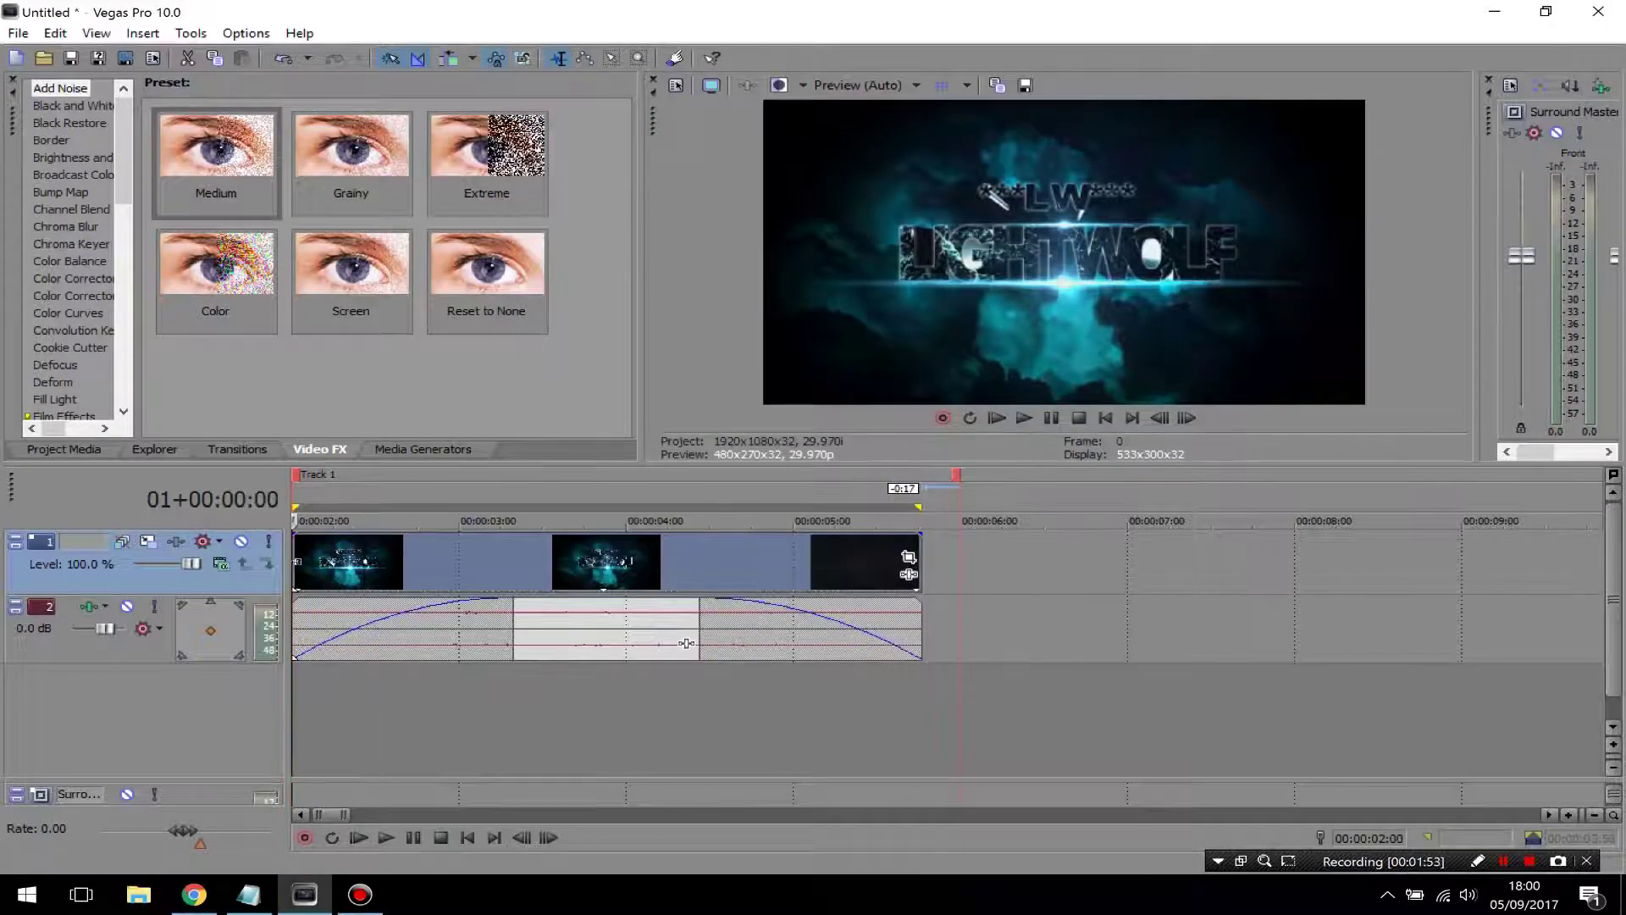
{"action": "left_click", "coordinate": [1021, 415]}
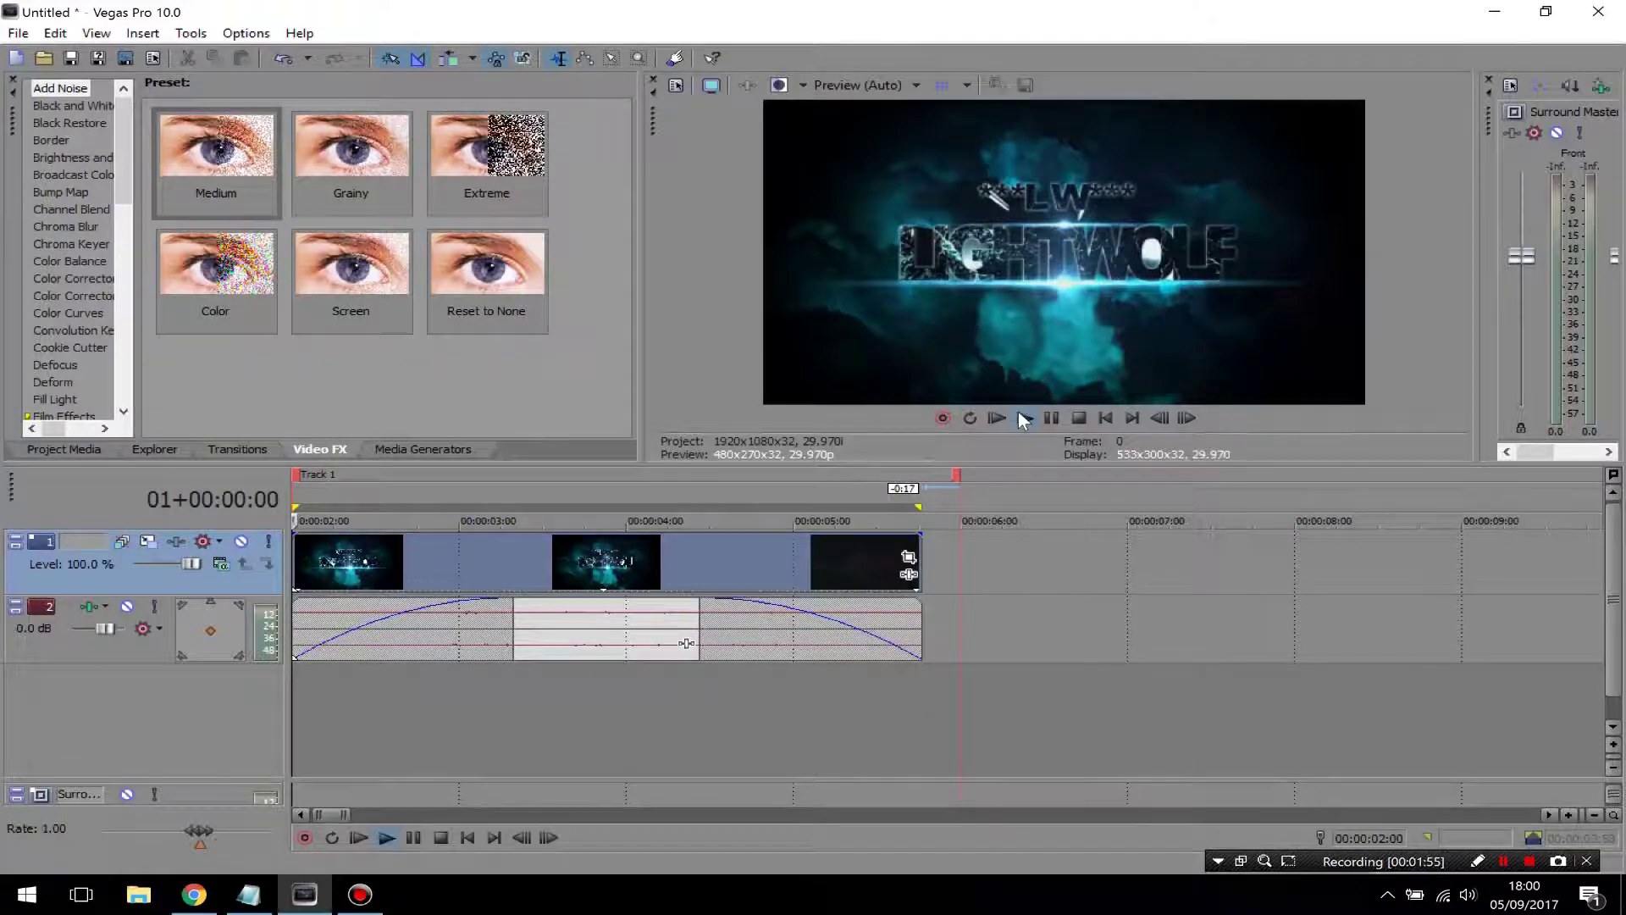
{"action": "left_click", "coordinate": [1076, 418]}
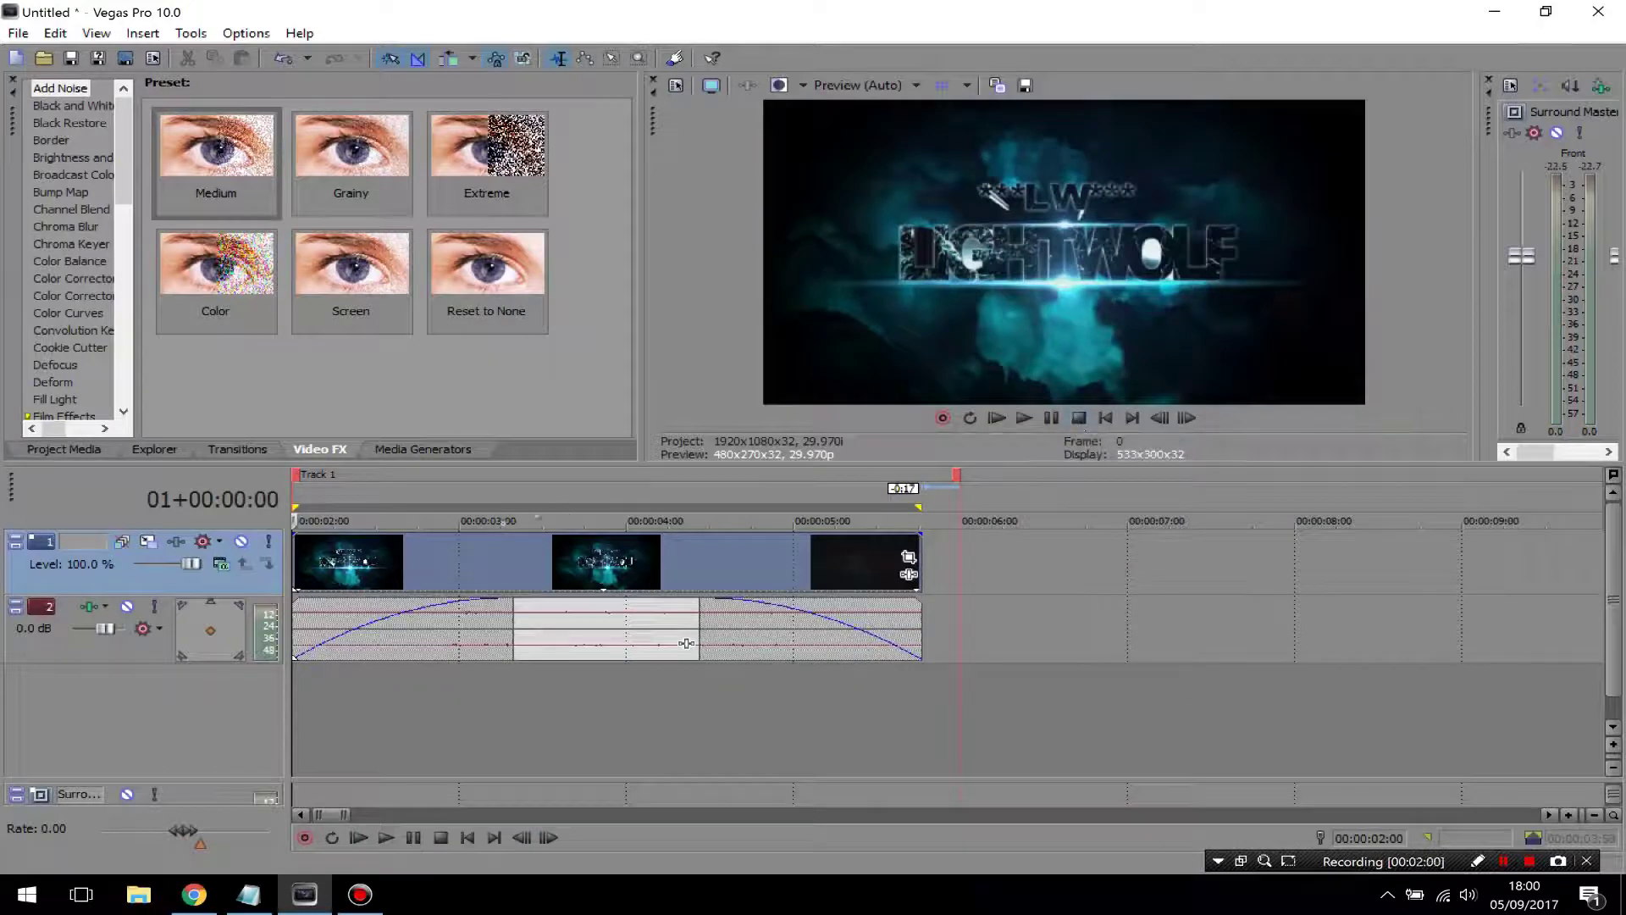
{"action": "key", "text": "space"}
{"action": "key", "text": "space"}
{"action": "left_click_drag", "start_coordinate": [917, 674], "coordinate": [295, 674]}
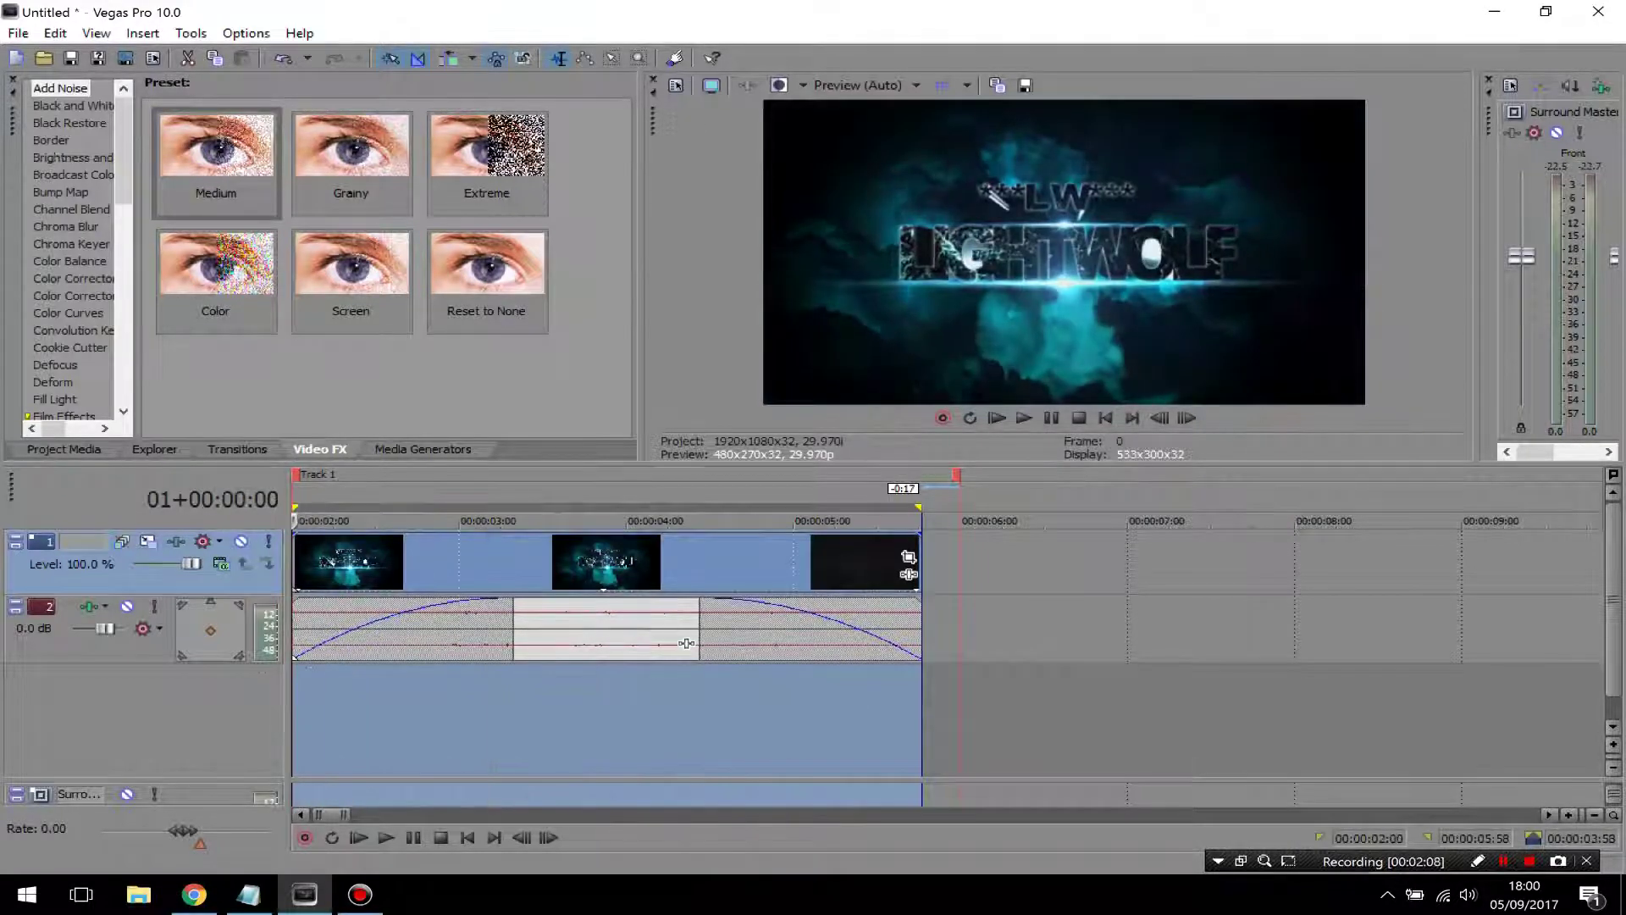
{"action": "left_click", "coordinate": [17, 33]}
Set up Render As with Sony AVC and the AVCHD 1920x1080-60i 5.1 Surround template.
{"action": "left_click", "coordinate": [96, 33]}
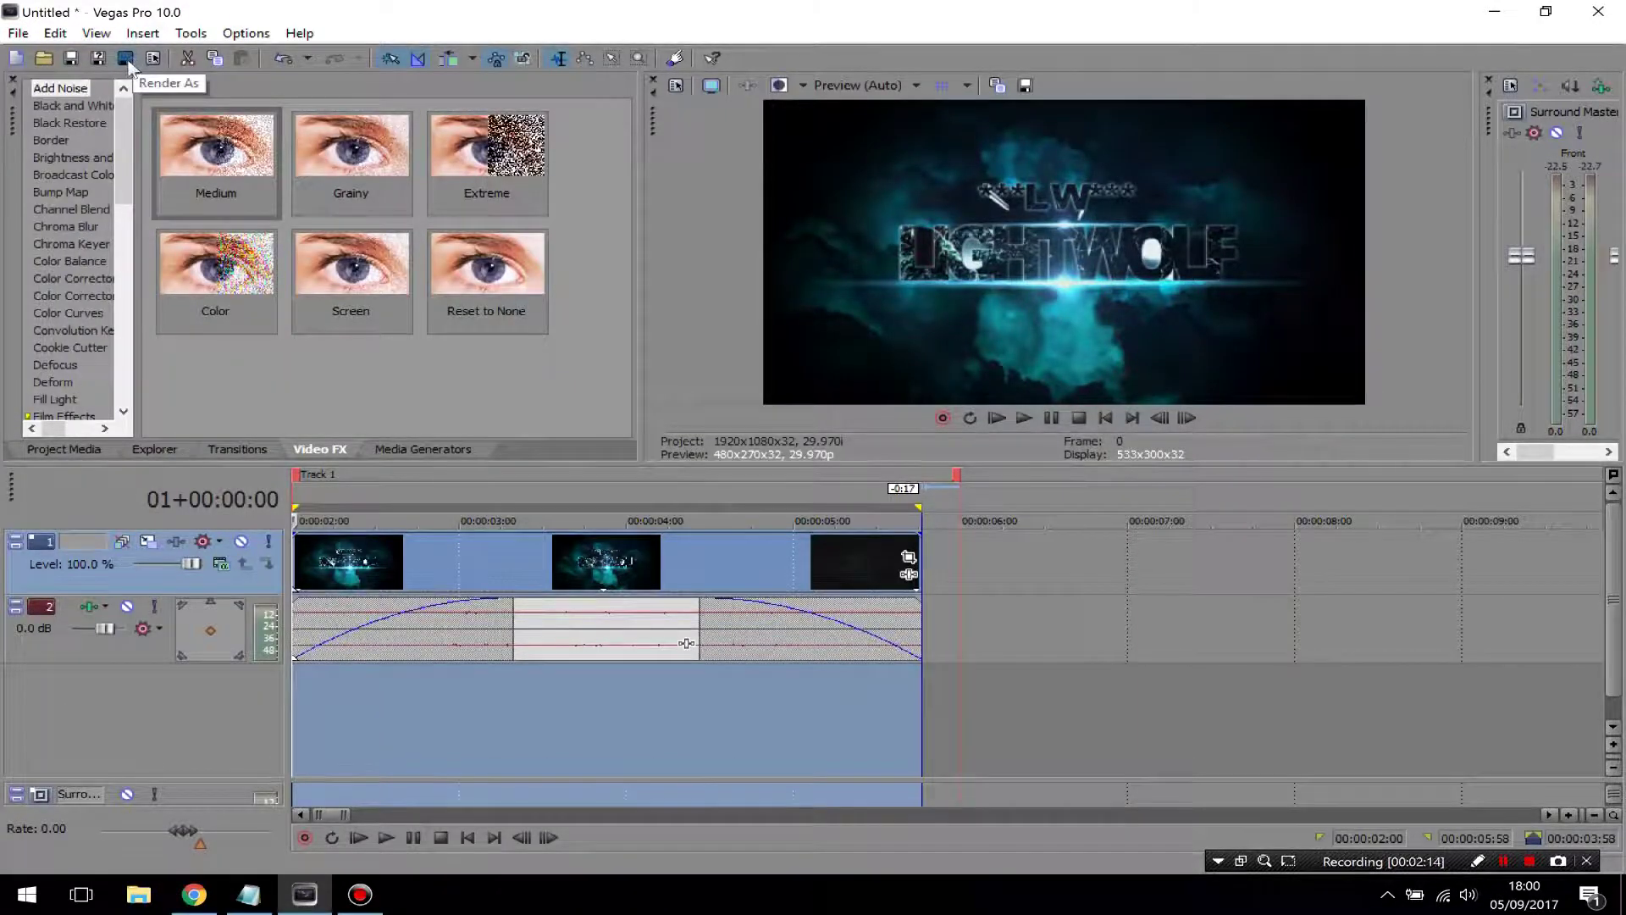
{"action": "left_click", "coordinate": [18, 33]}
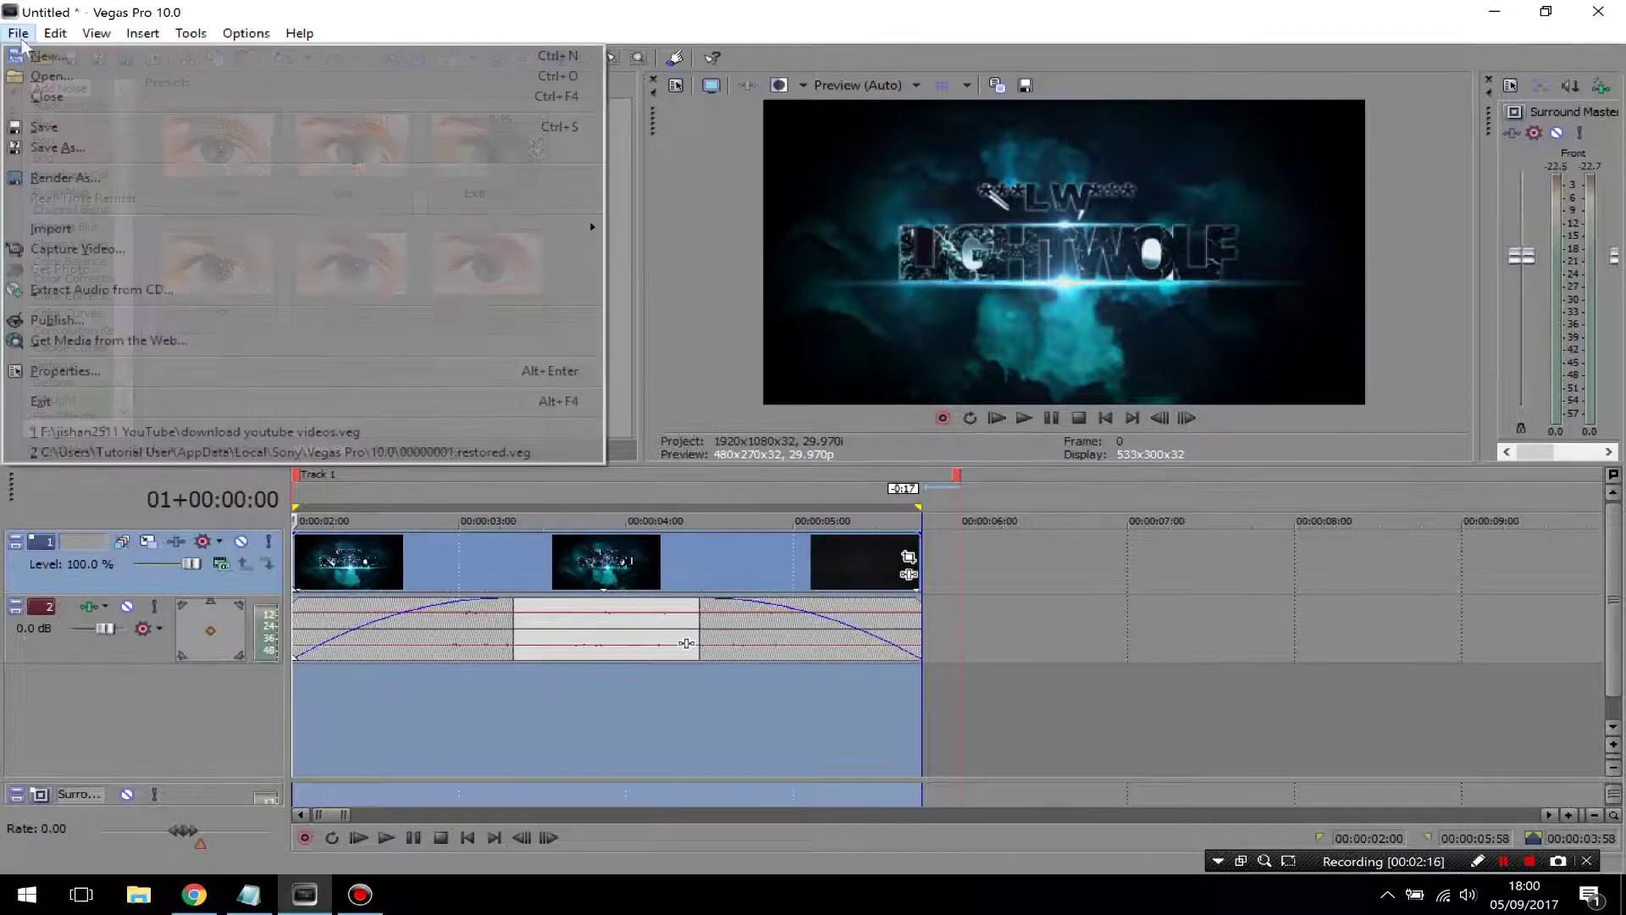
{"action": "left_click", "coordinate": [57, 178]}
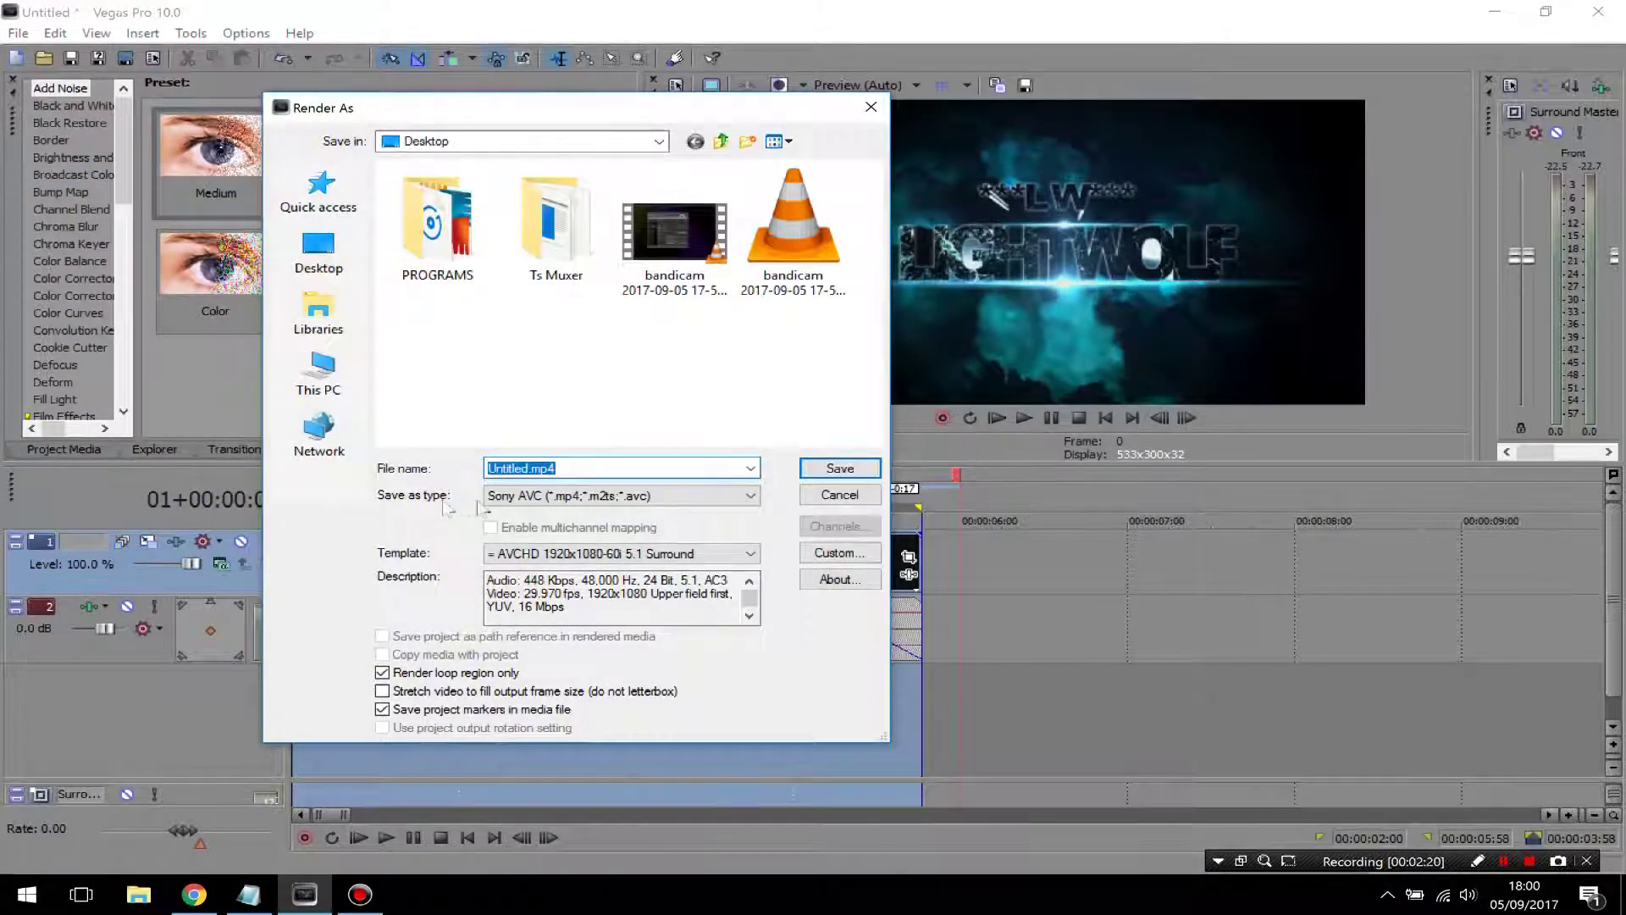
{"action": "left_click", "coordinate": [583, 498]}
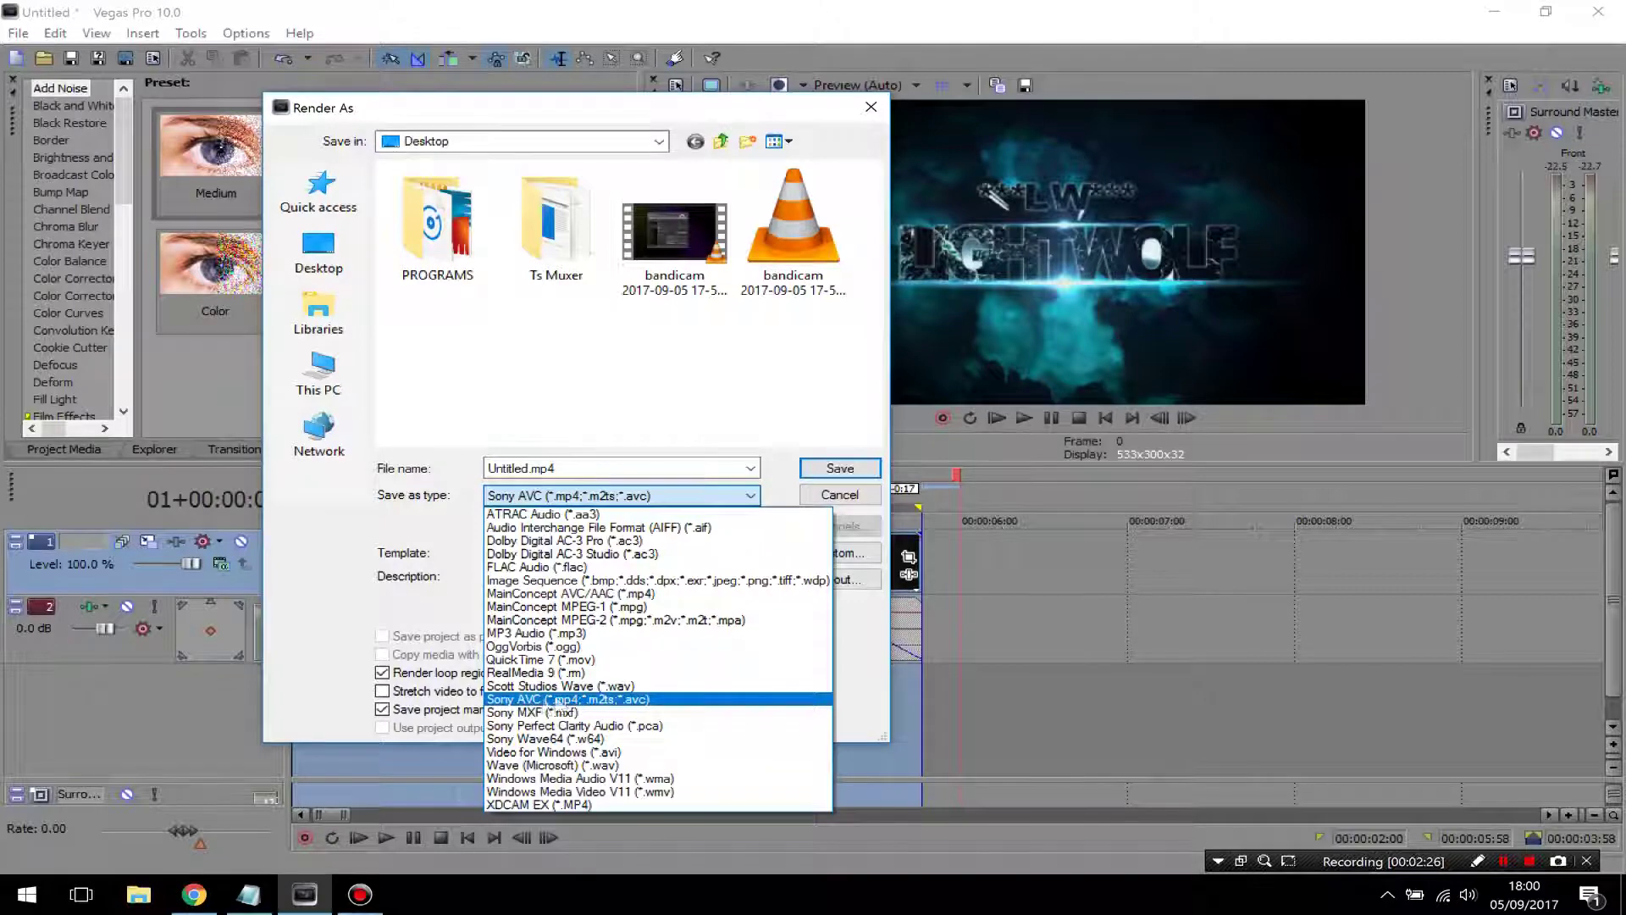
{"action": "left_click", "coordinate": [560, 699]}
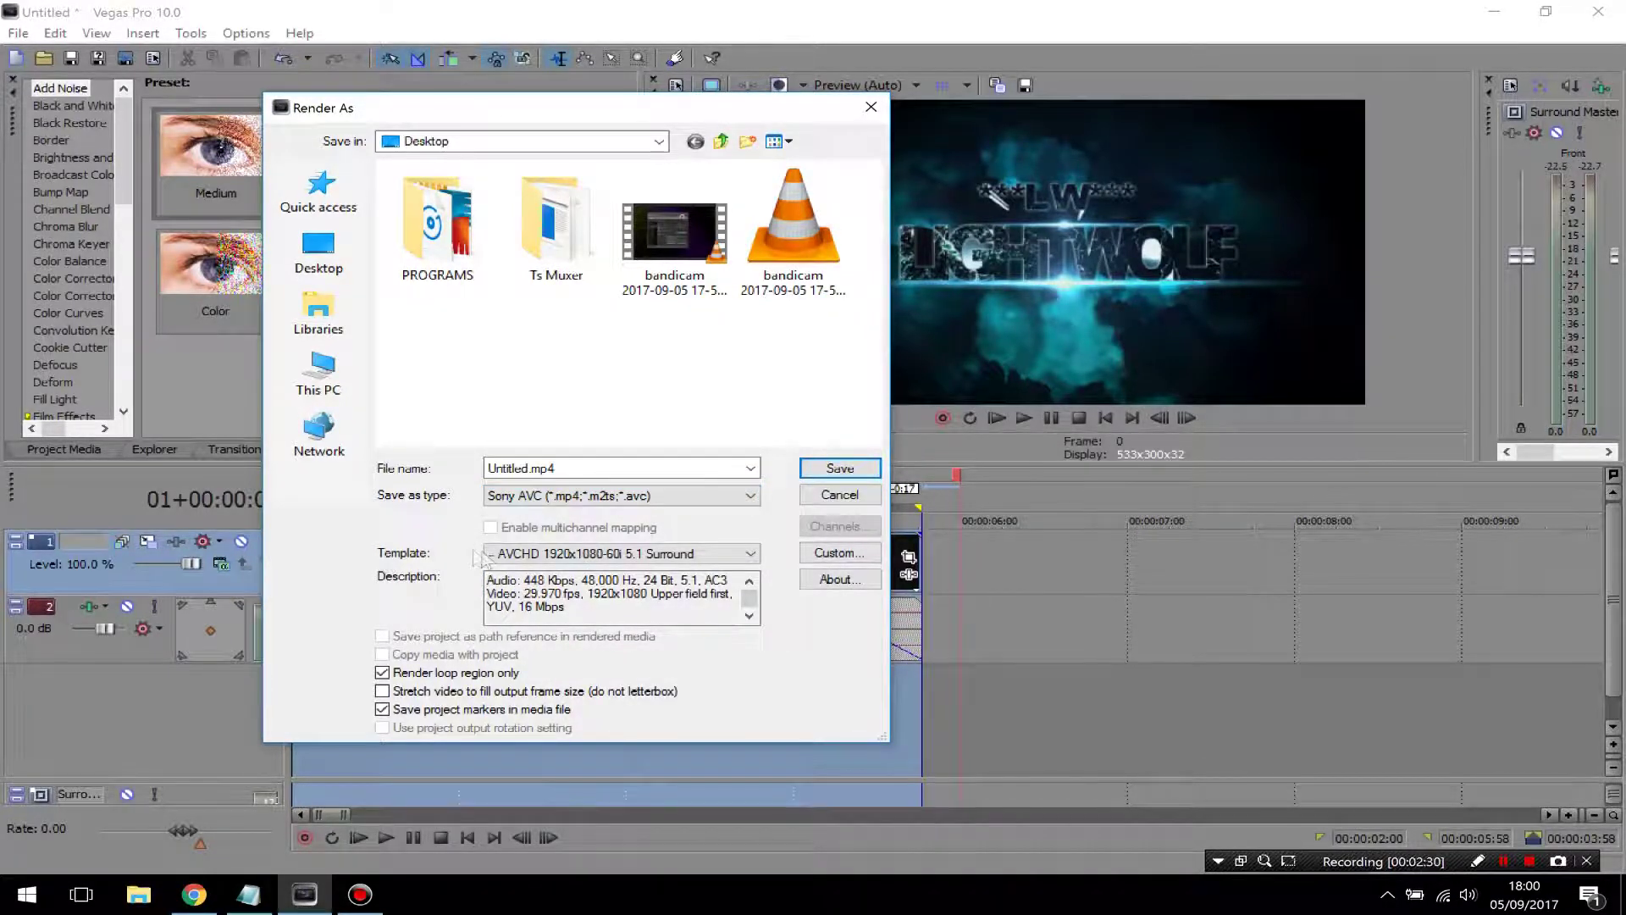
{"action": "left_click", "coordinate": [556, 555]}
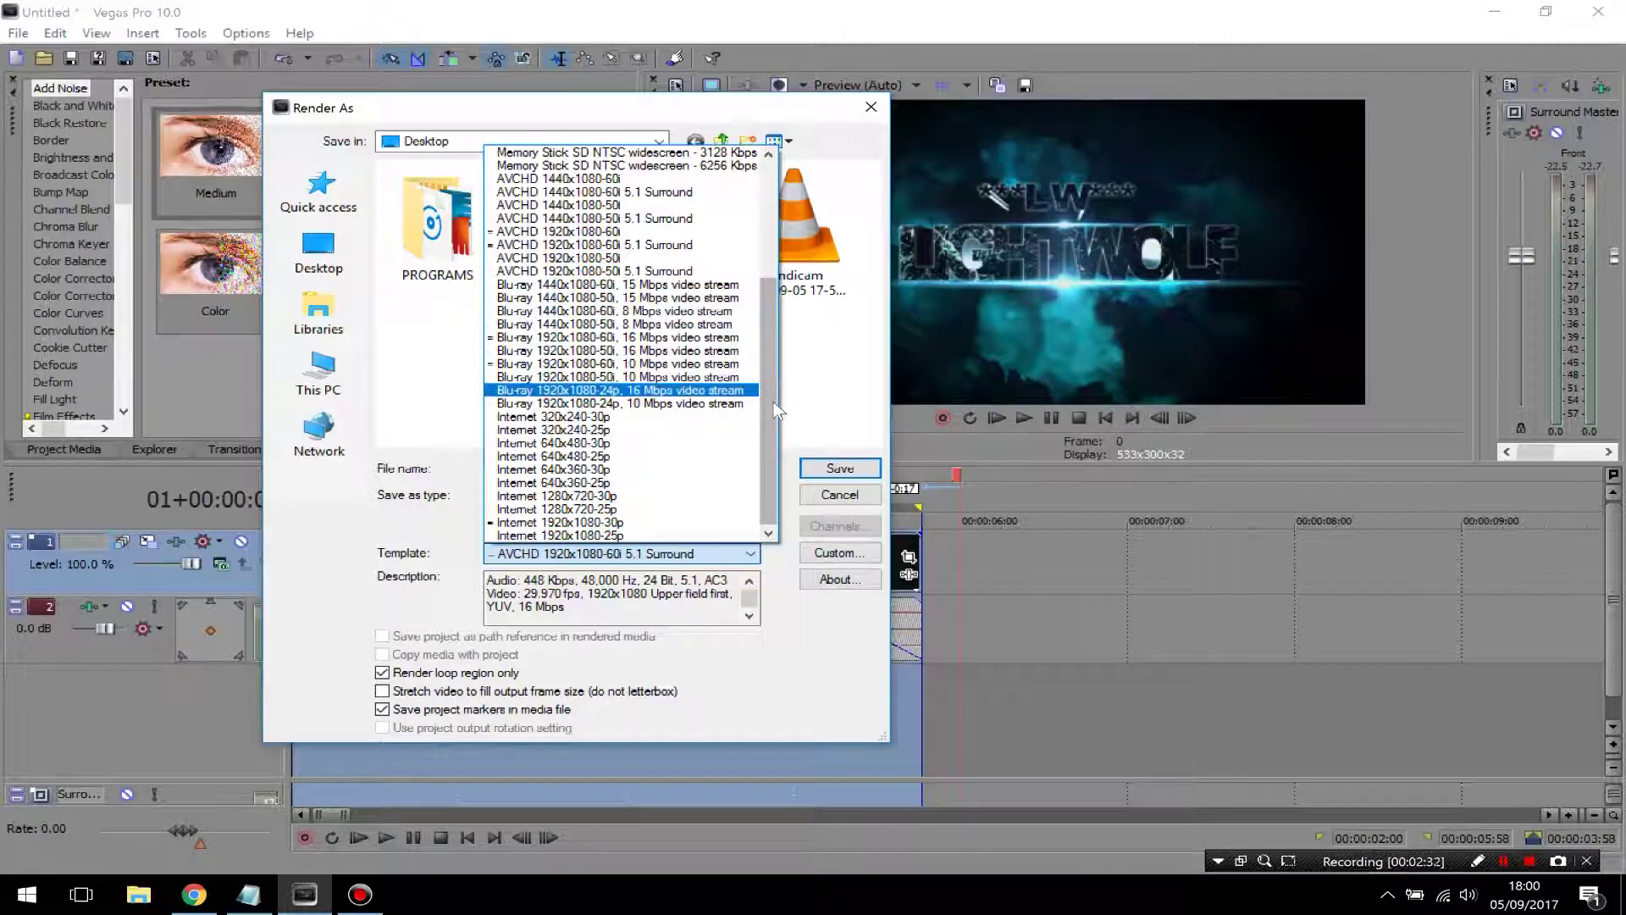
{"action": "left_click_drag", "start_coordinate": [770, 378], "coordinate": [771, 258]}
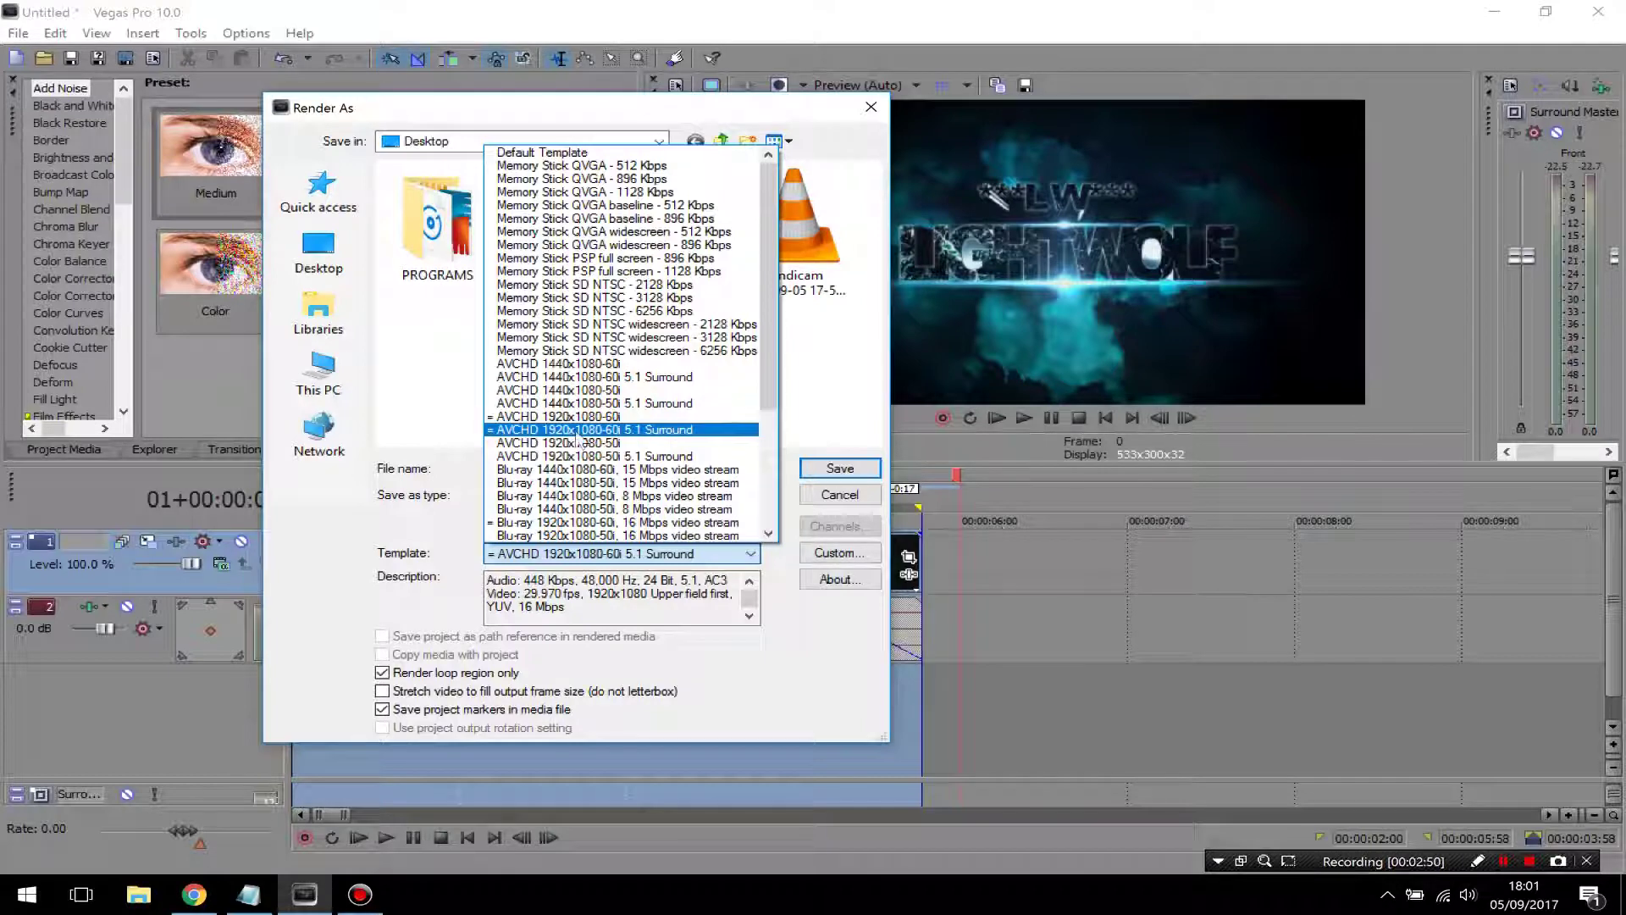
{"action": "left_click", "coordinate": [603, 431]}
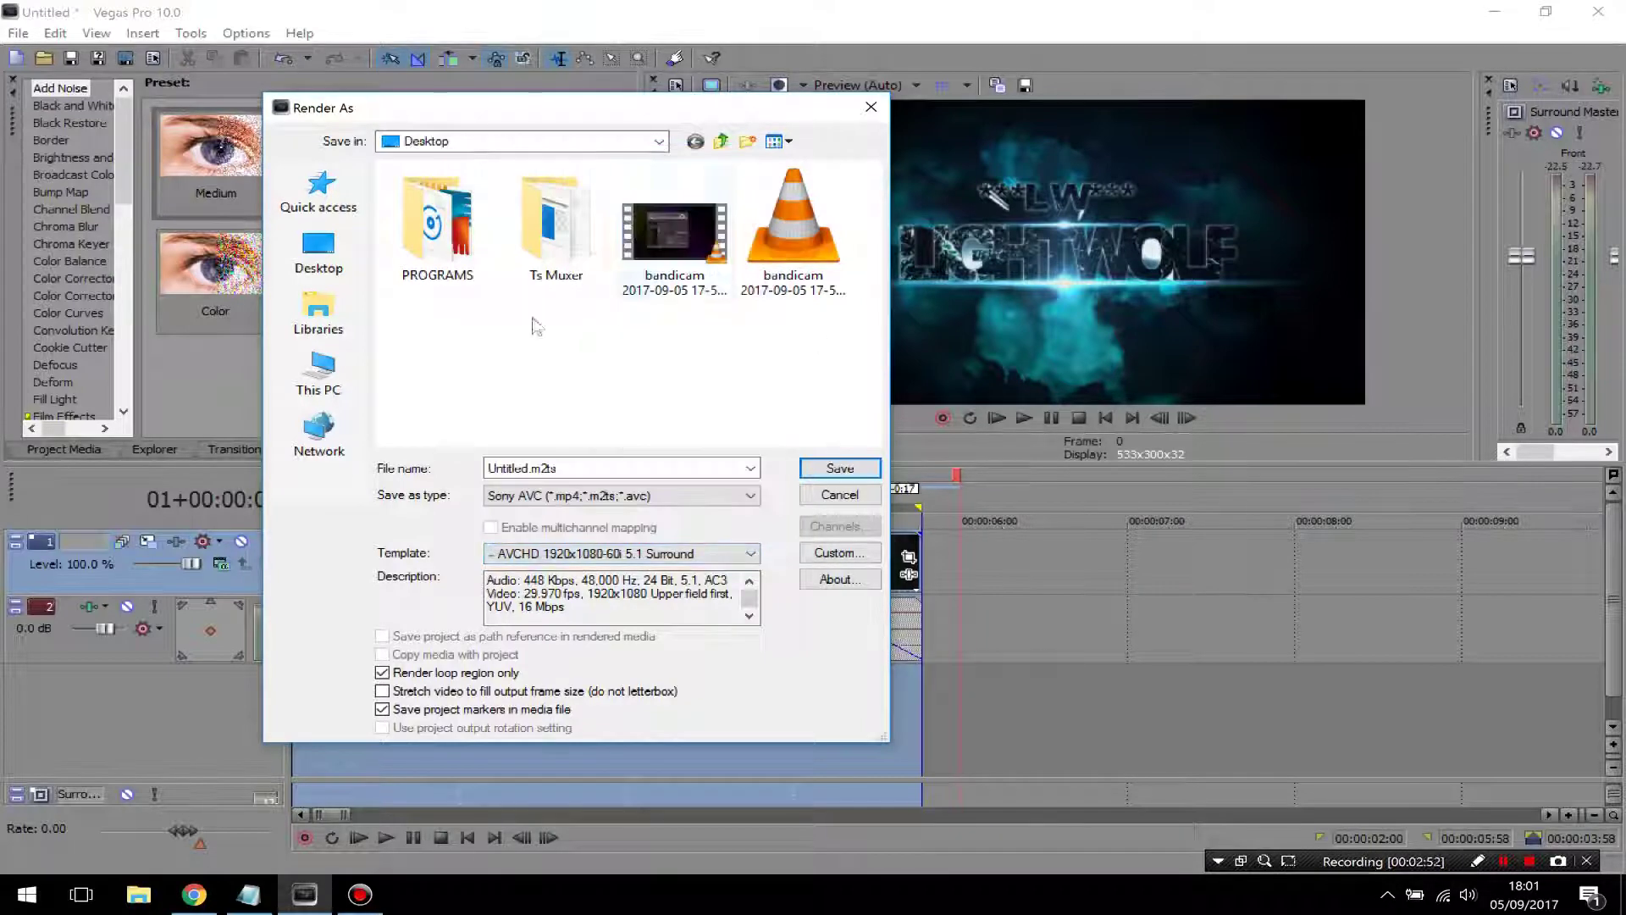
In the custom render settings, review the audio bit rates and keep the sample rate at 48,000.
{"action": "left_click", "coordinate": [838, 554]}
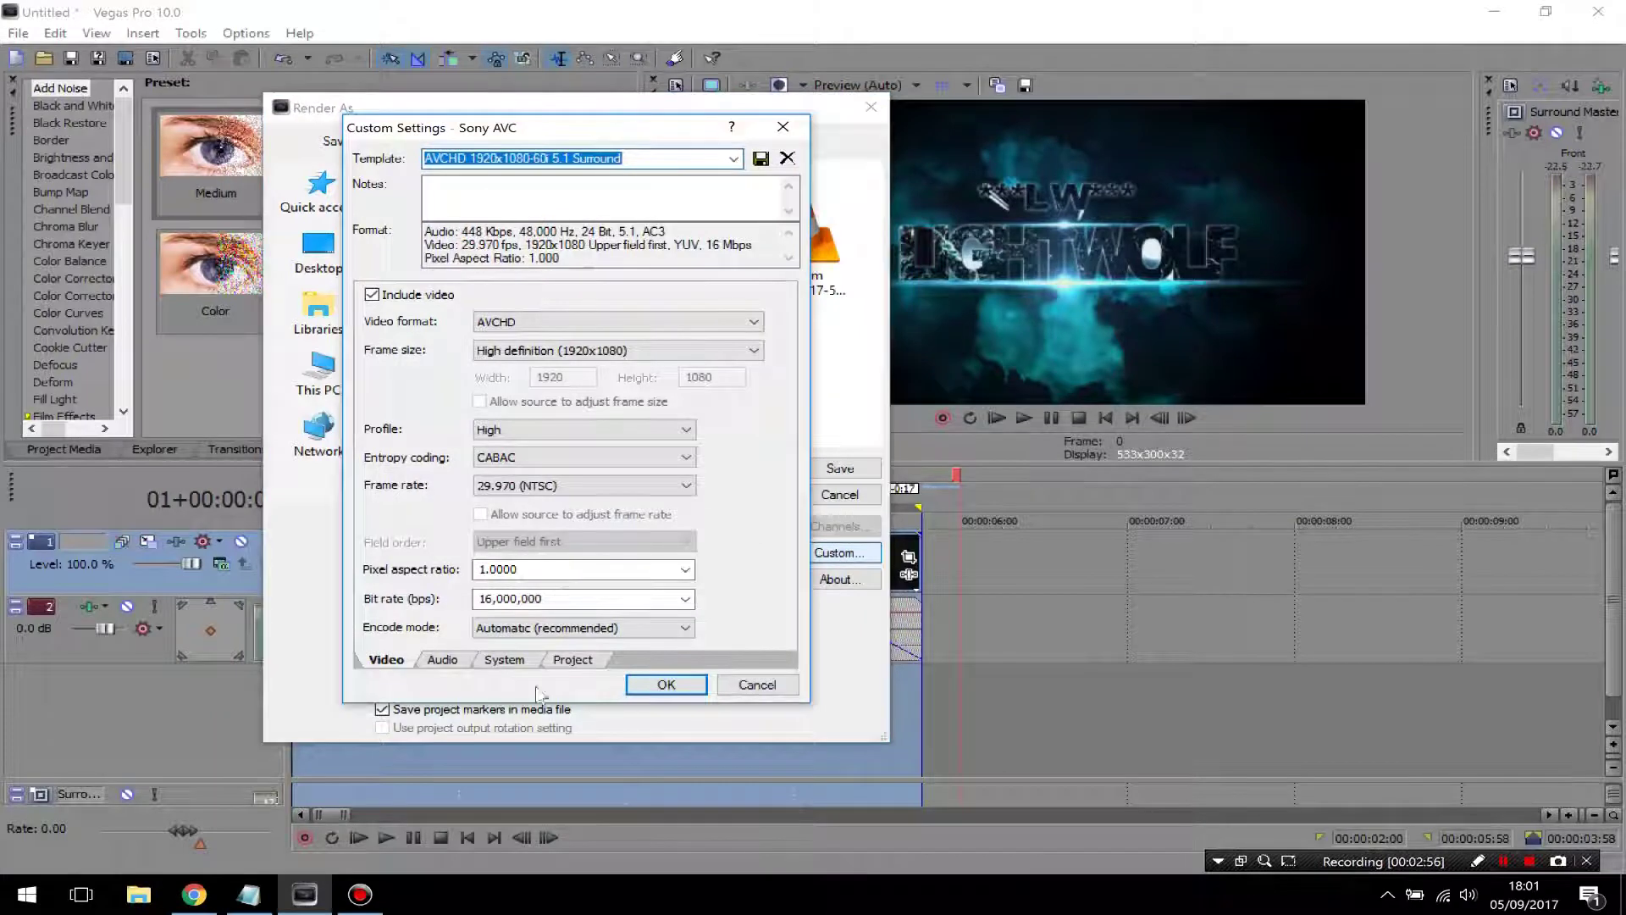
{"action": "left_click", "coordinate": [442, 659]}
{"action": "left_click", "coordinate": [534, 350]}
{"action": "left_click", "coordinate": [533, 366]}
{"action": "left_click", "coordinate": [532, 377]}
{"action": "left_click", "coordinate": [532, 381]}
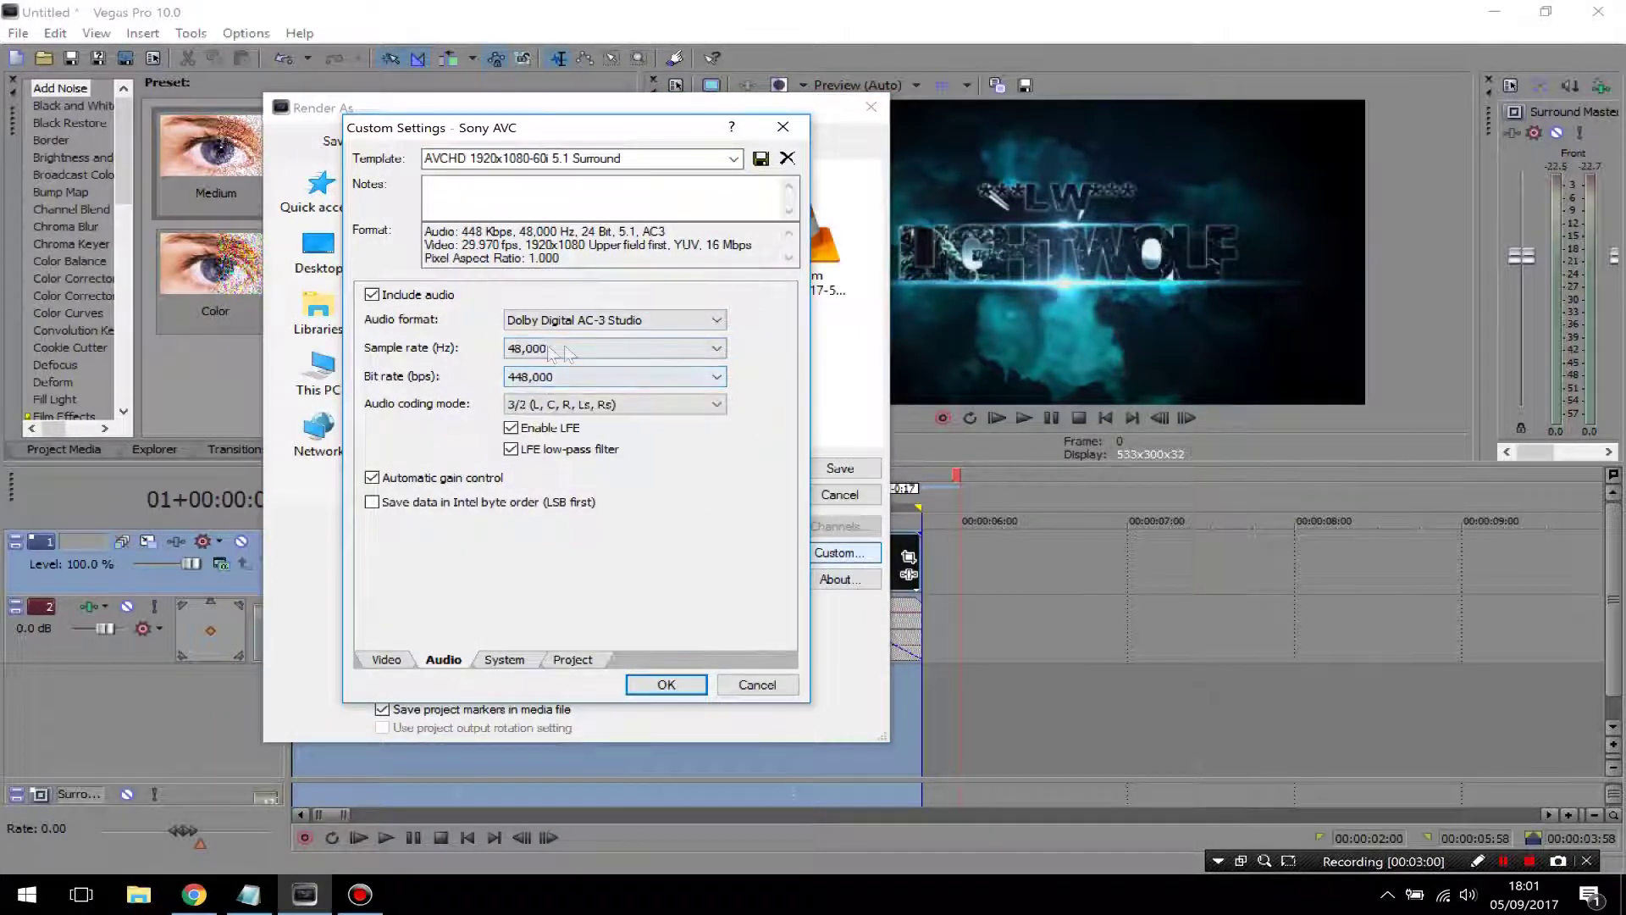
{"action": "left_click", "coordinate": [542, 378]}
{"action": "left_click", "coordinate": [404, 383]}
{"action": "left_click", "coordinate": [576, 379]}
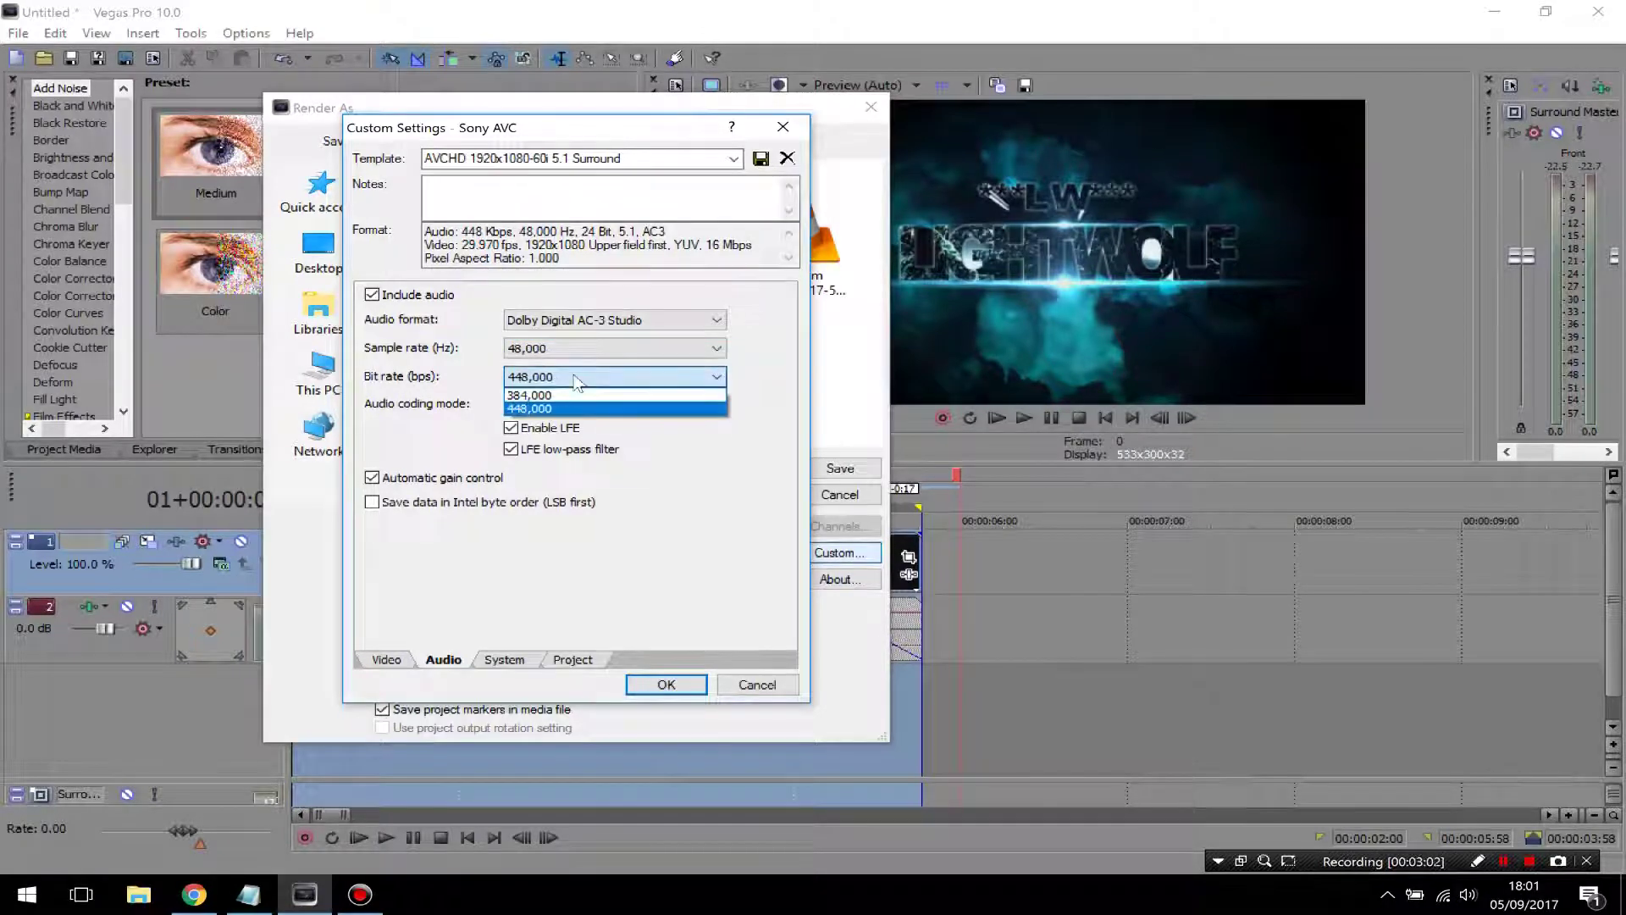
{"action": "left_click", "coordinate": [582, 383]}
{"action": "left_click", "coordinate": [525, 349]}
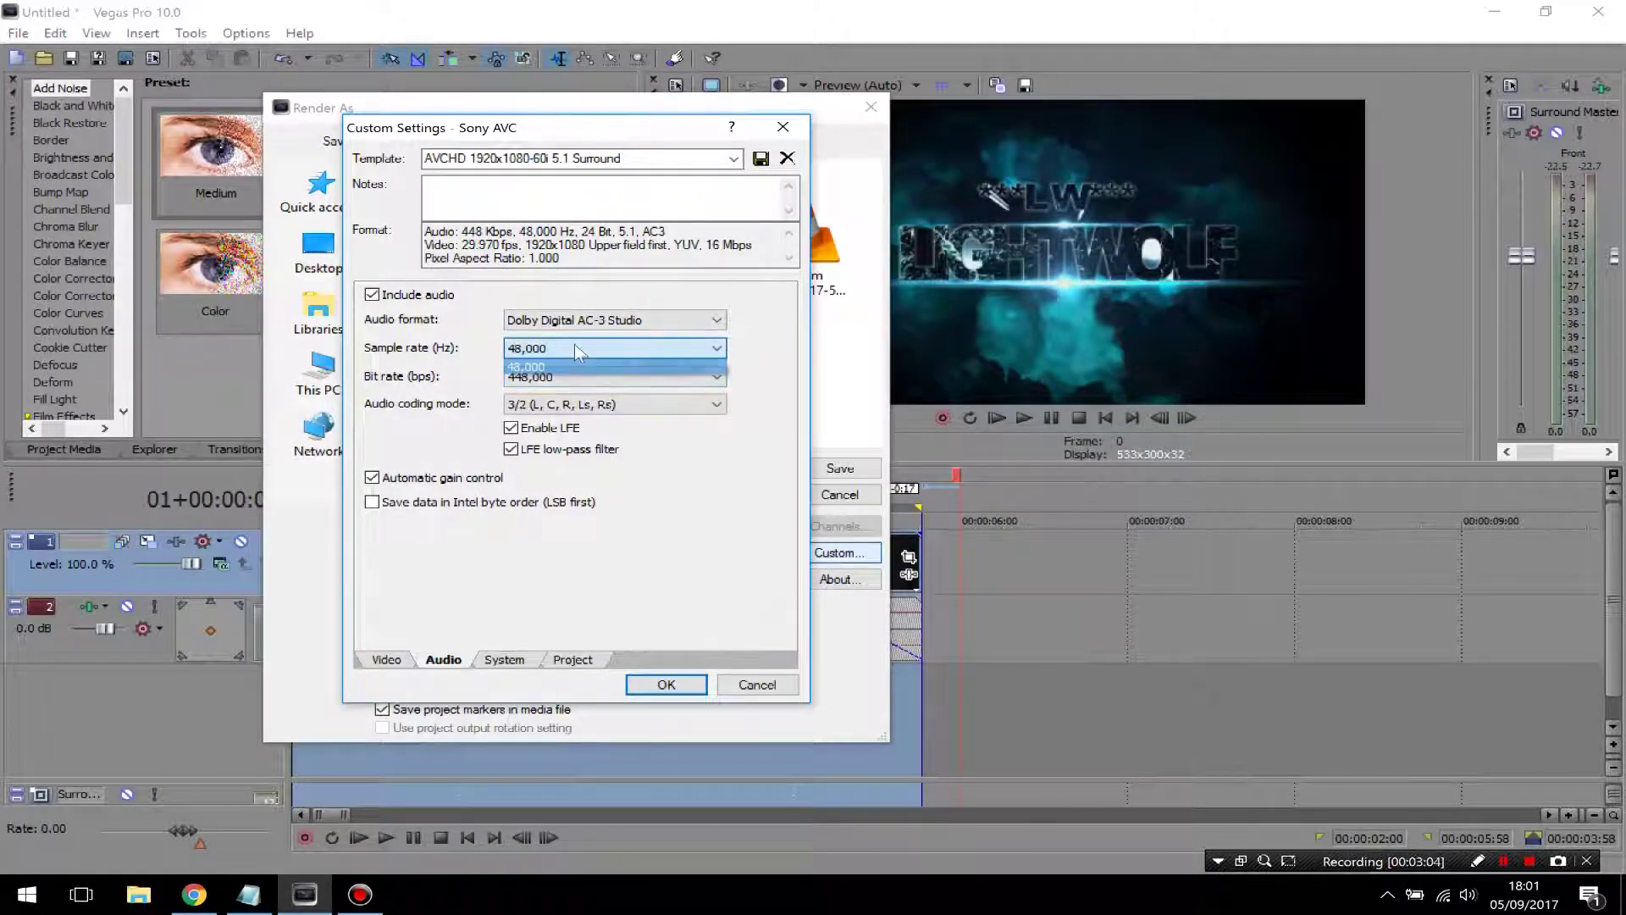
{"action": "left_click", "coordinate": [563, 366]}
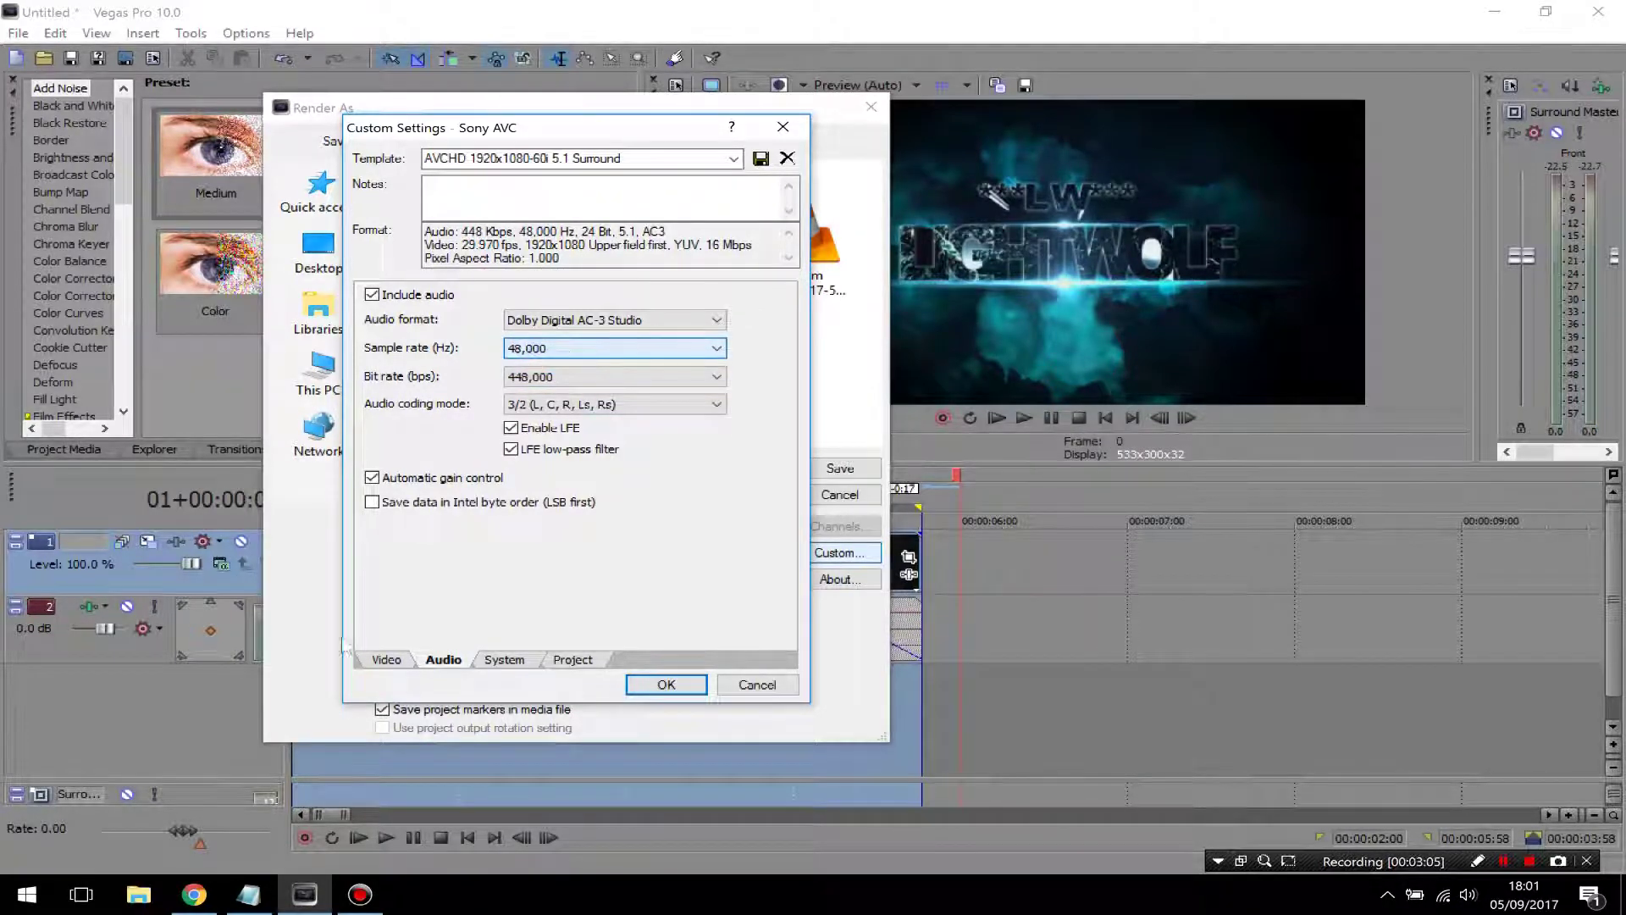
Keep the video bit rate at 16,000,000 bps and accept the custom settings.
{"action": "left_click", "coordinate": [396, 660]}
{"action": "left_click", "coordinate": [686, 599]}
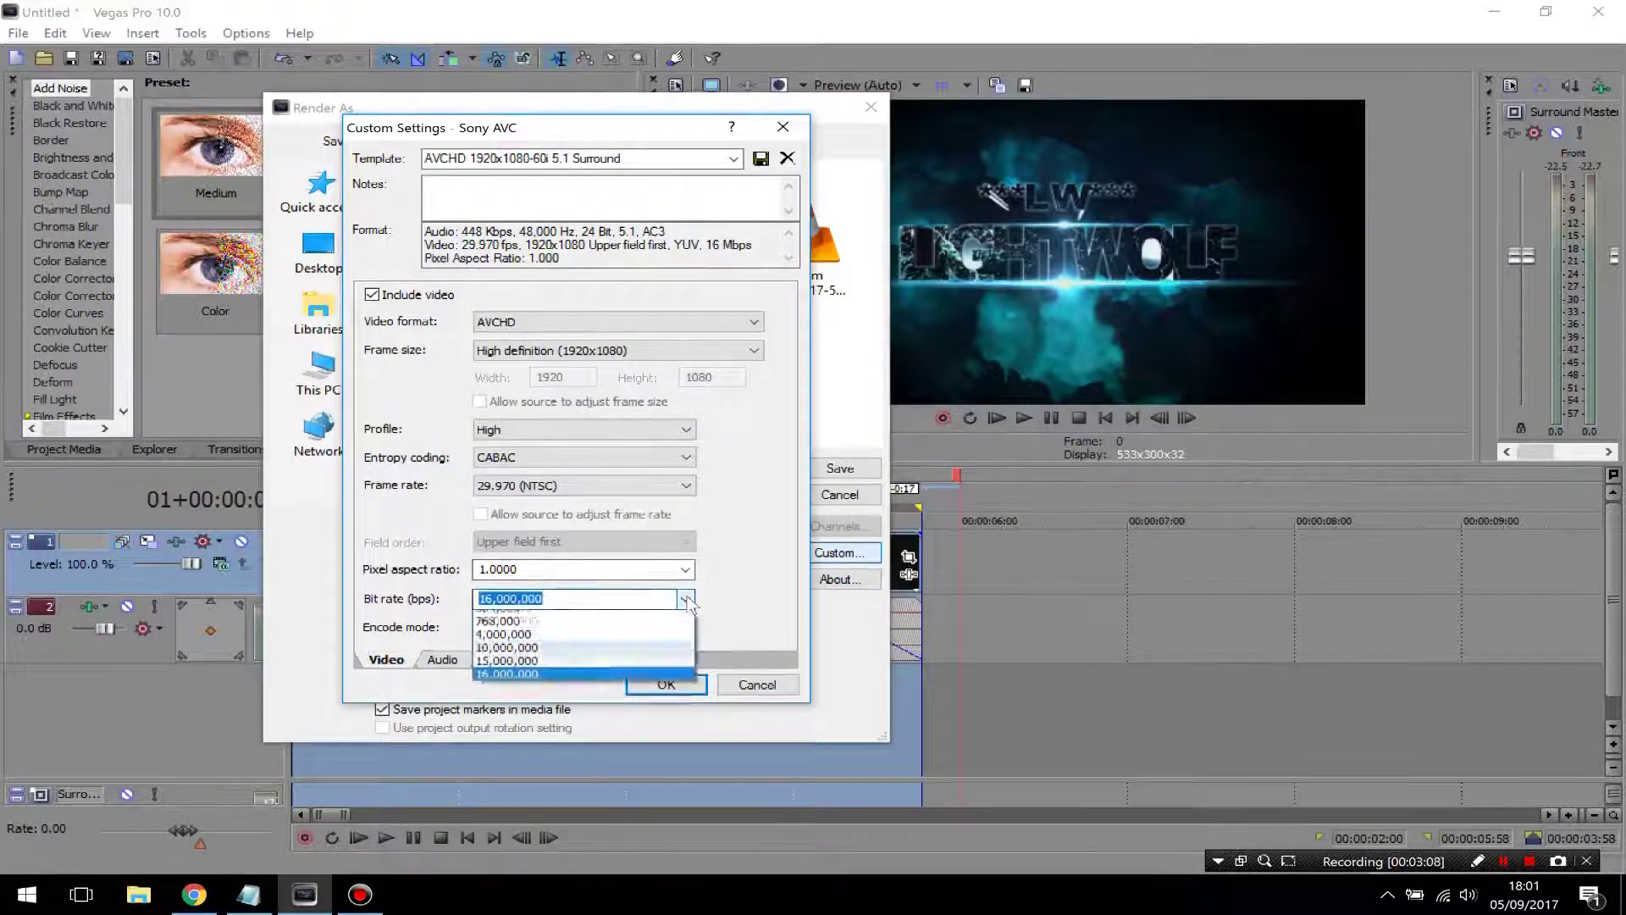
{"action": "left_click", "coordinate": [686, 599]}
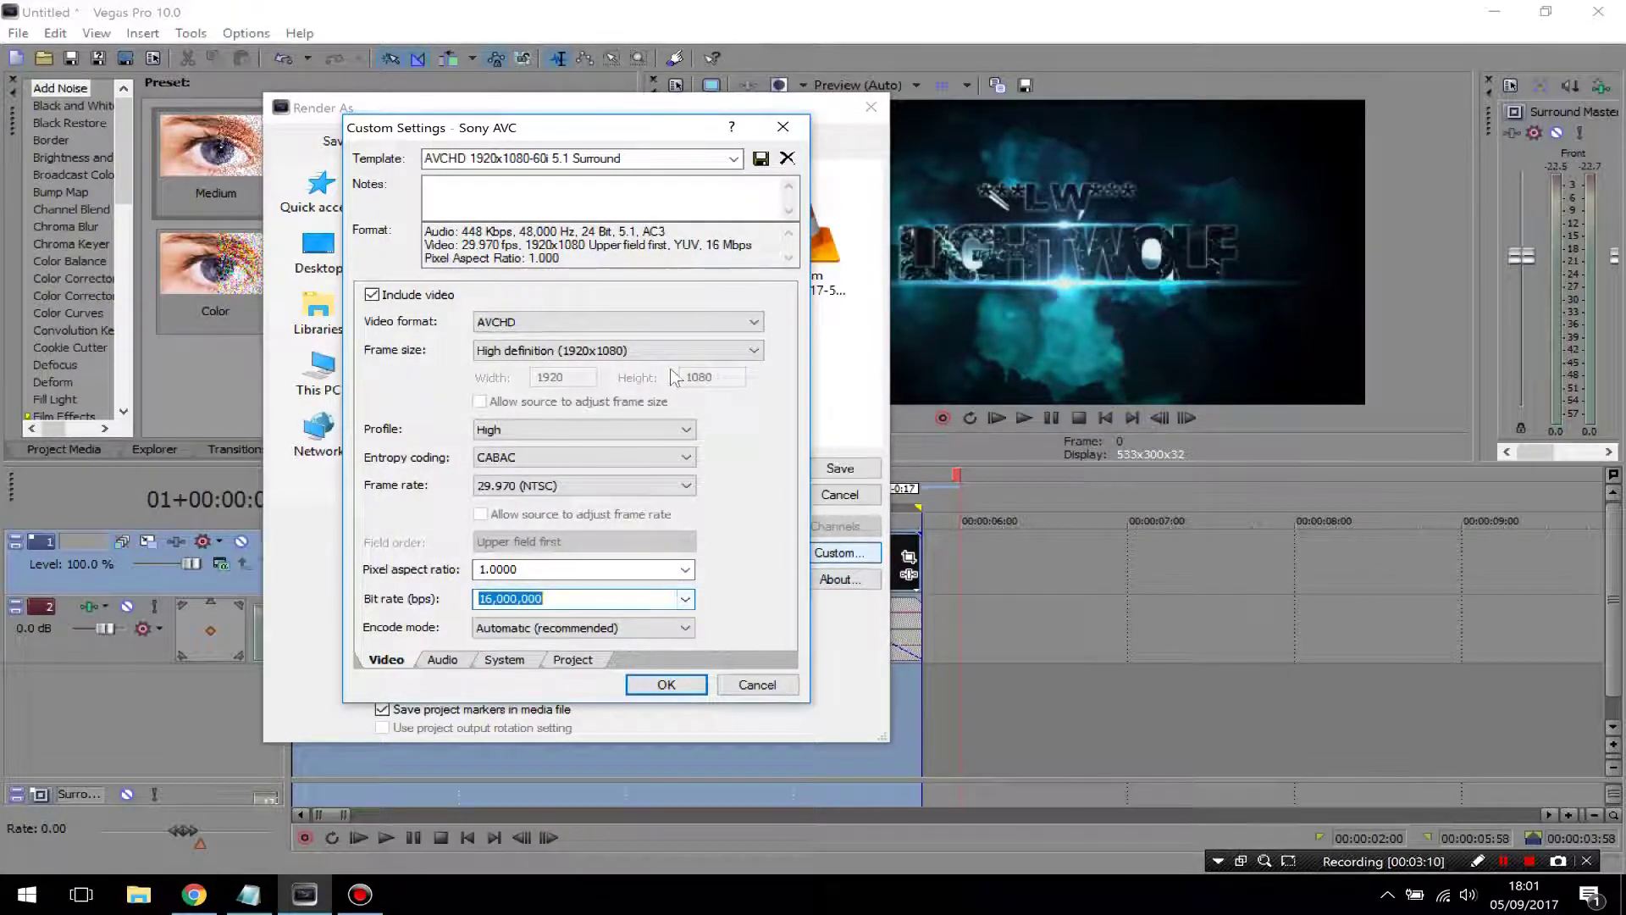
{"action": "left_click", "coordinate": [649, 684]}
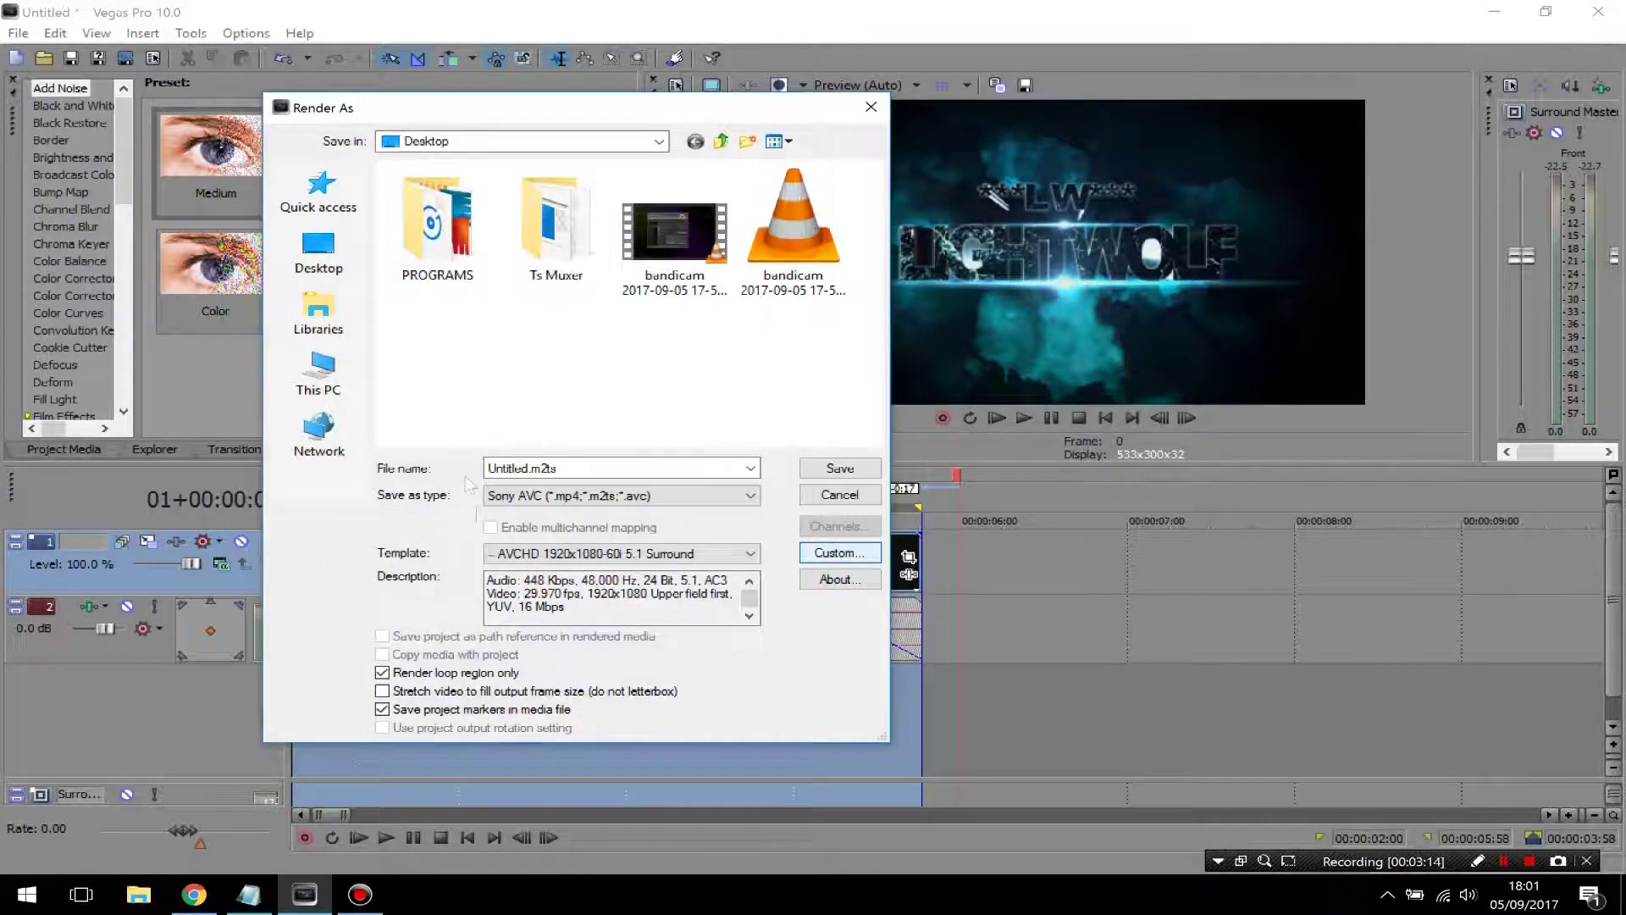
Render Untitled.m2ts to the desktop, dismiss the completion message, and show the desktop.
{"action": "double_click", "coordinate": [592, 466]}
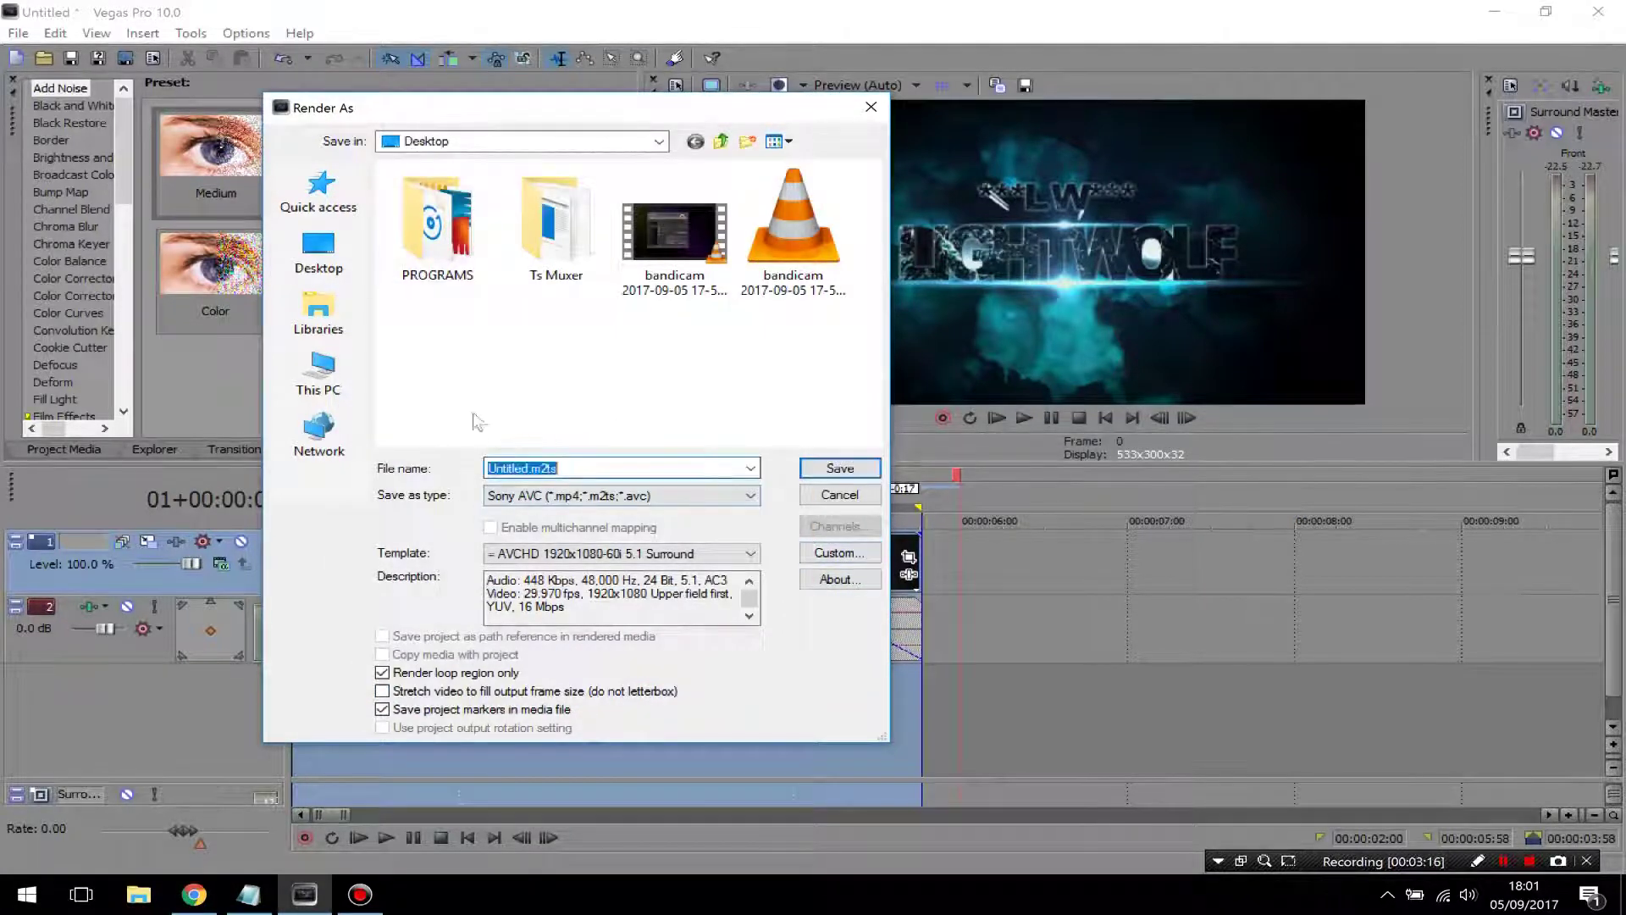
{"action": "left_click", "coordinate": [839, 468]}
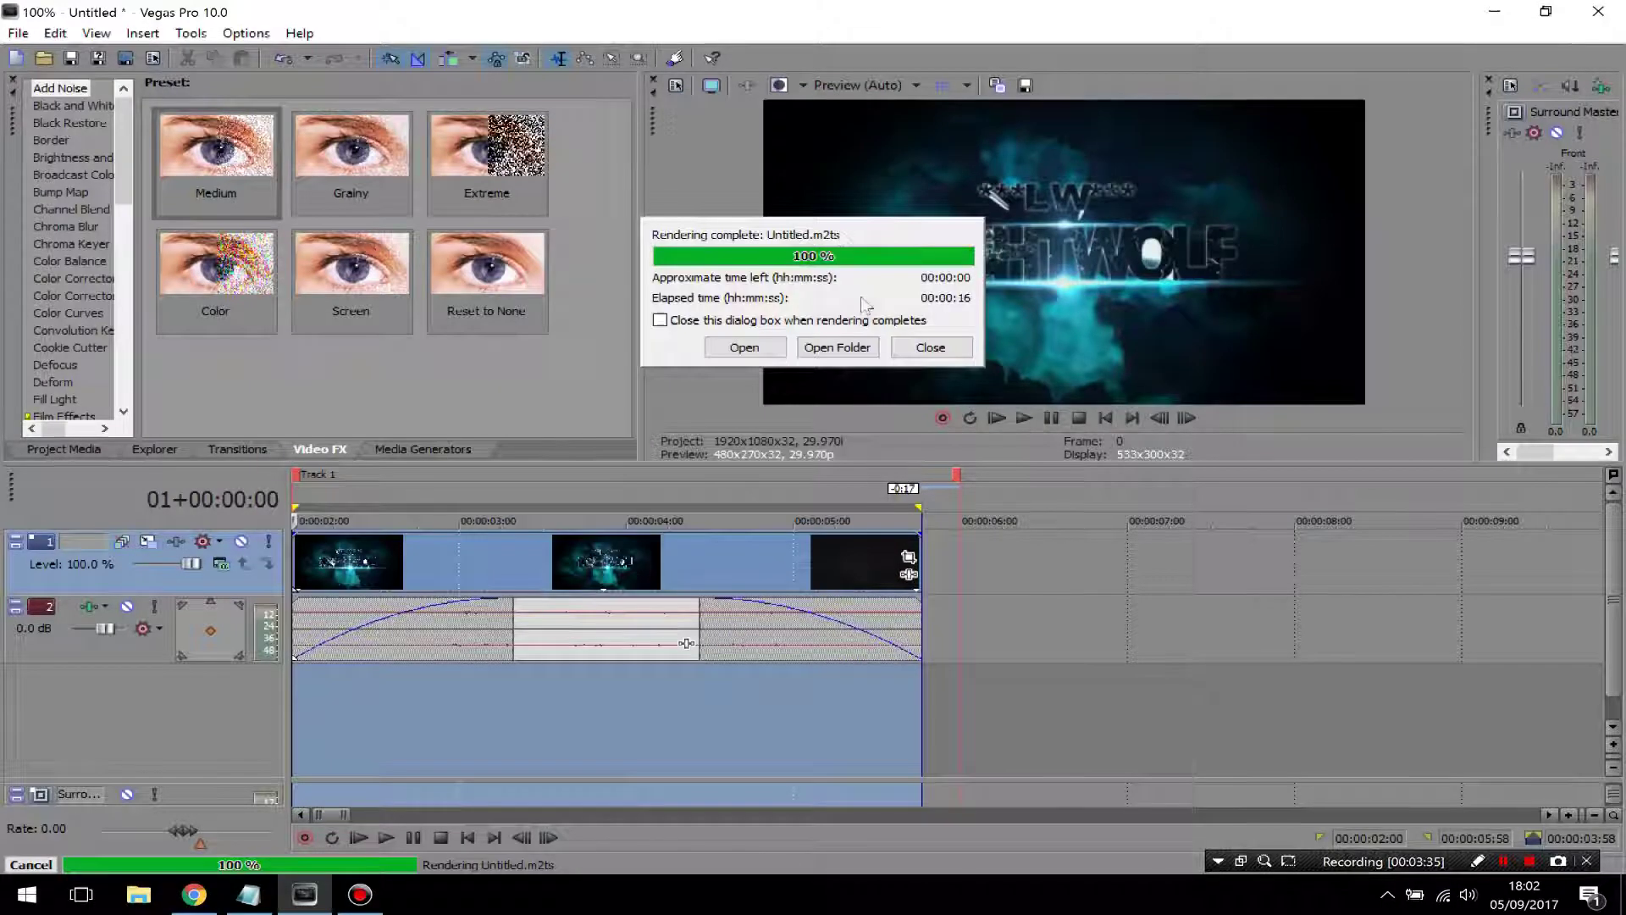
{"action": "left_click", "coordinate": [876, 351]}
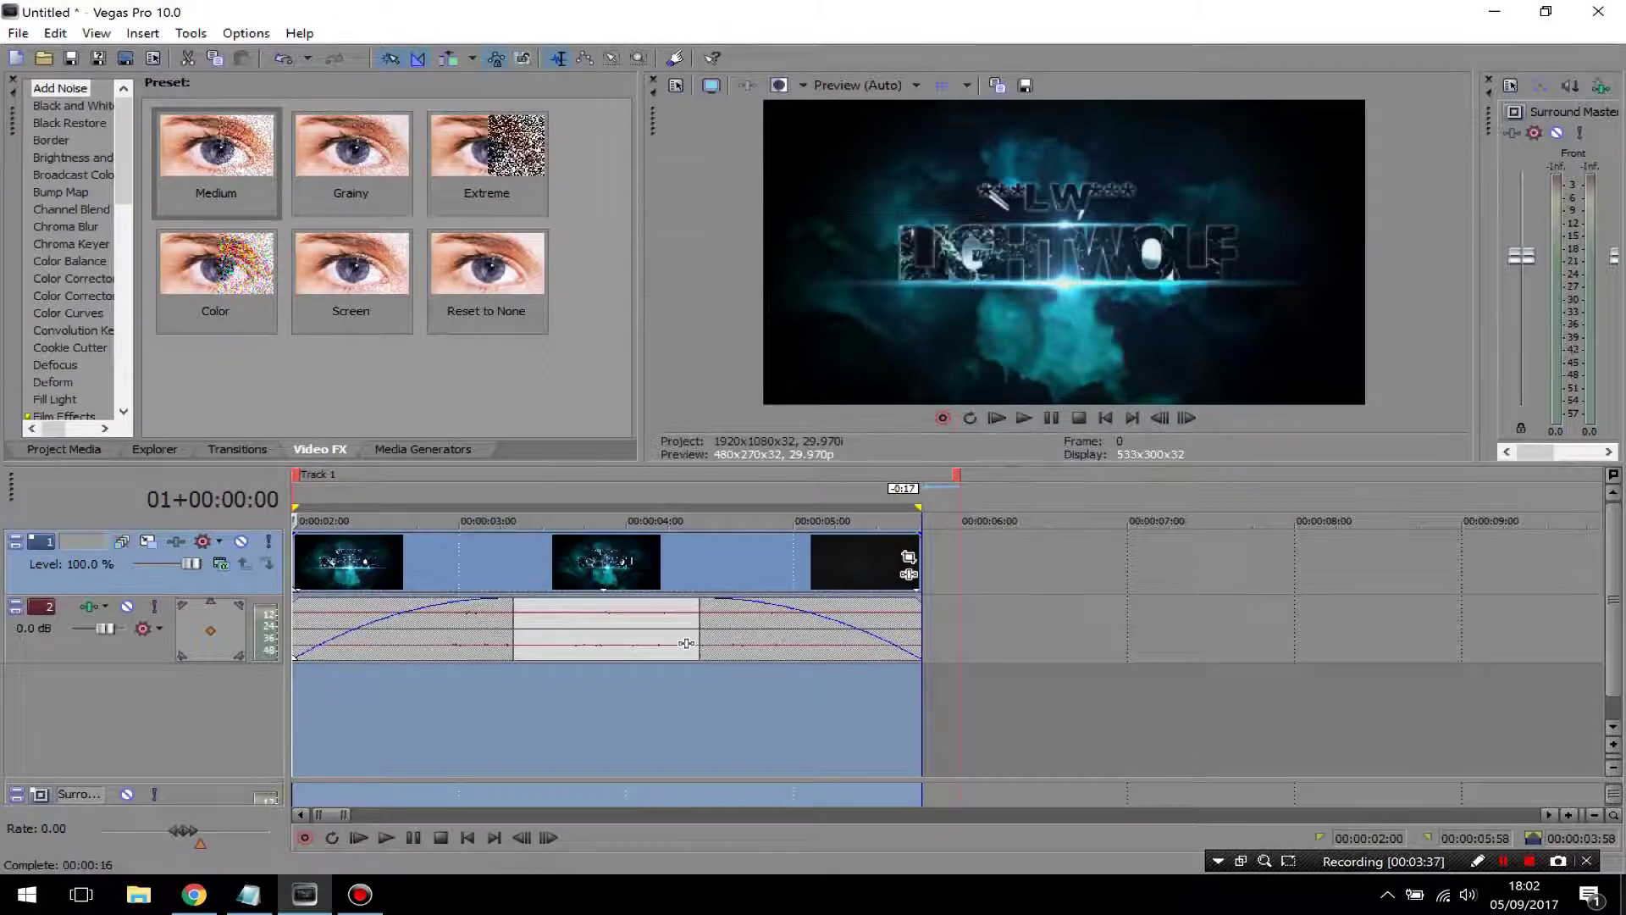
{"action": "left_click", "coordinate": [1622, 896]}
{"action": "left_click", "coordinate": [1218, 861]}
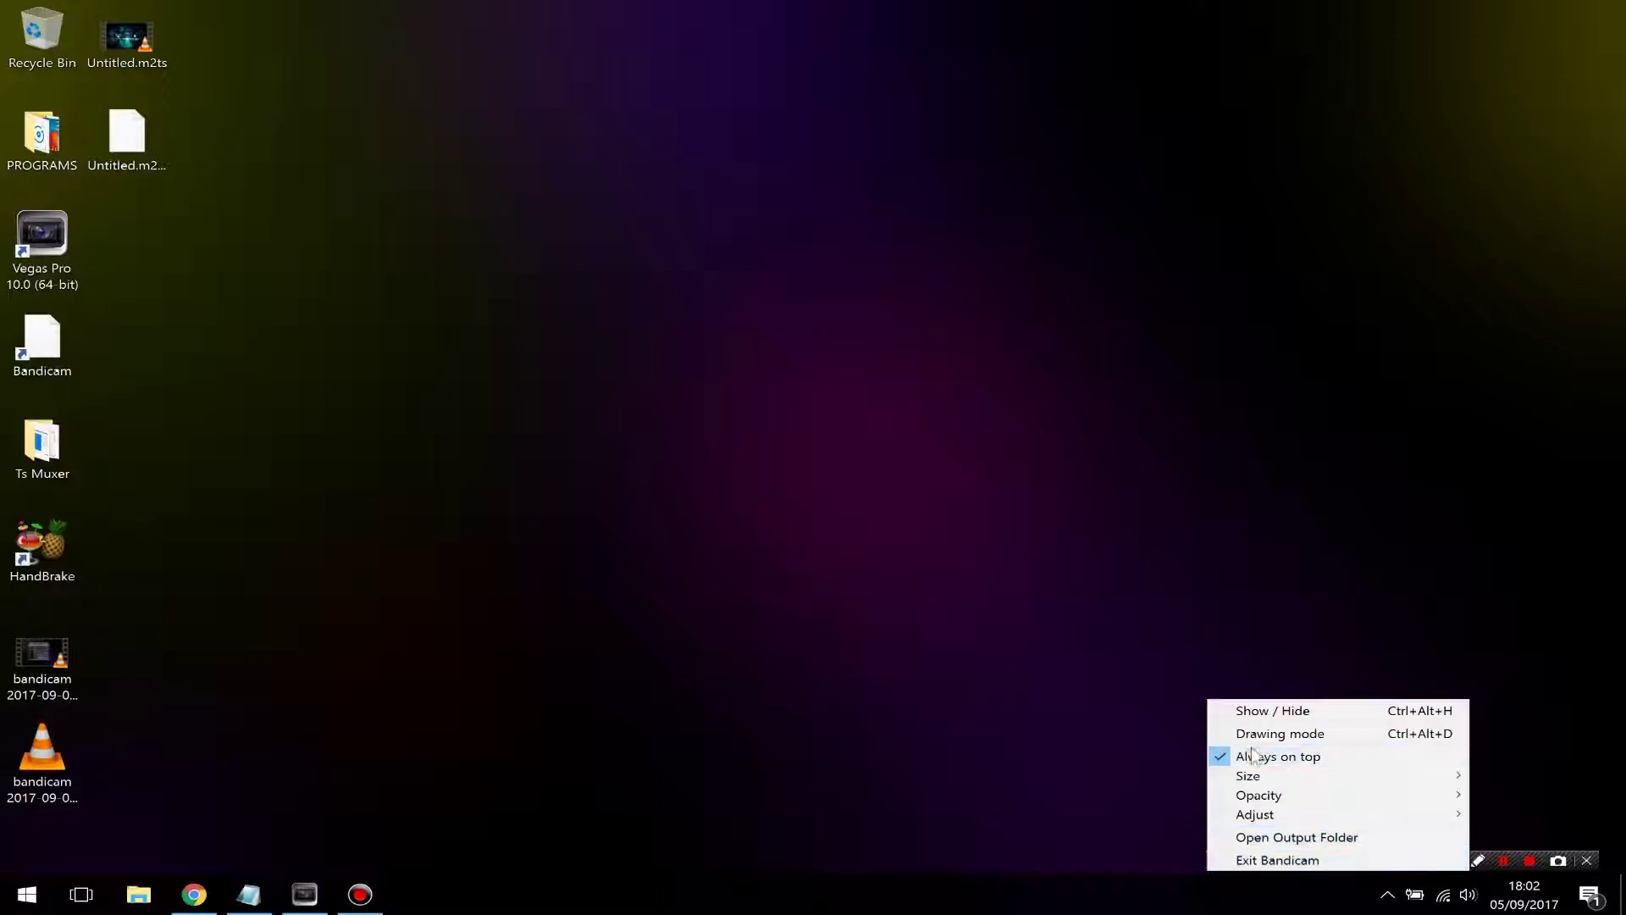
Hide the Bandicam bar, move Untitled.m2ts beside Vegas Pro, and play it in VLC.
{"action": "left_click", "coordinate": [1249, 707]}
{"action": "left_click", "coordinate": [48, 676]}
{"action": "left_click", "coordinate": [49, 780]}
{"action": "left_click", "coordinate": [44, 670]}
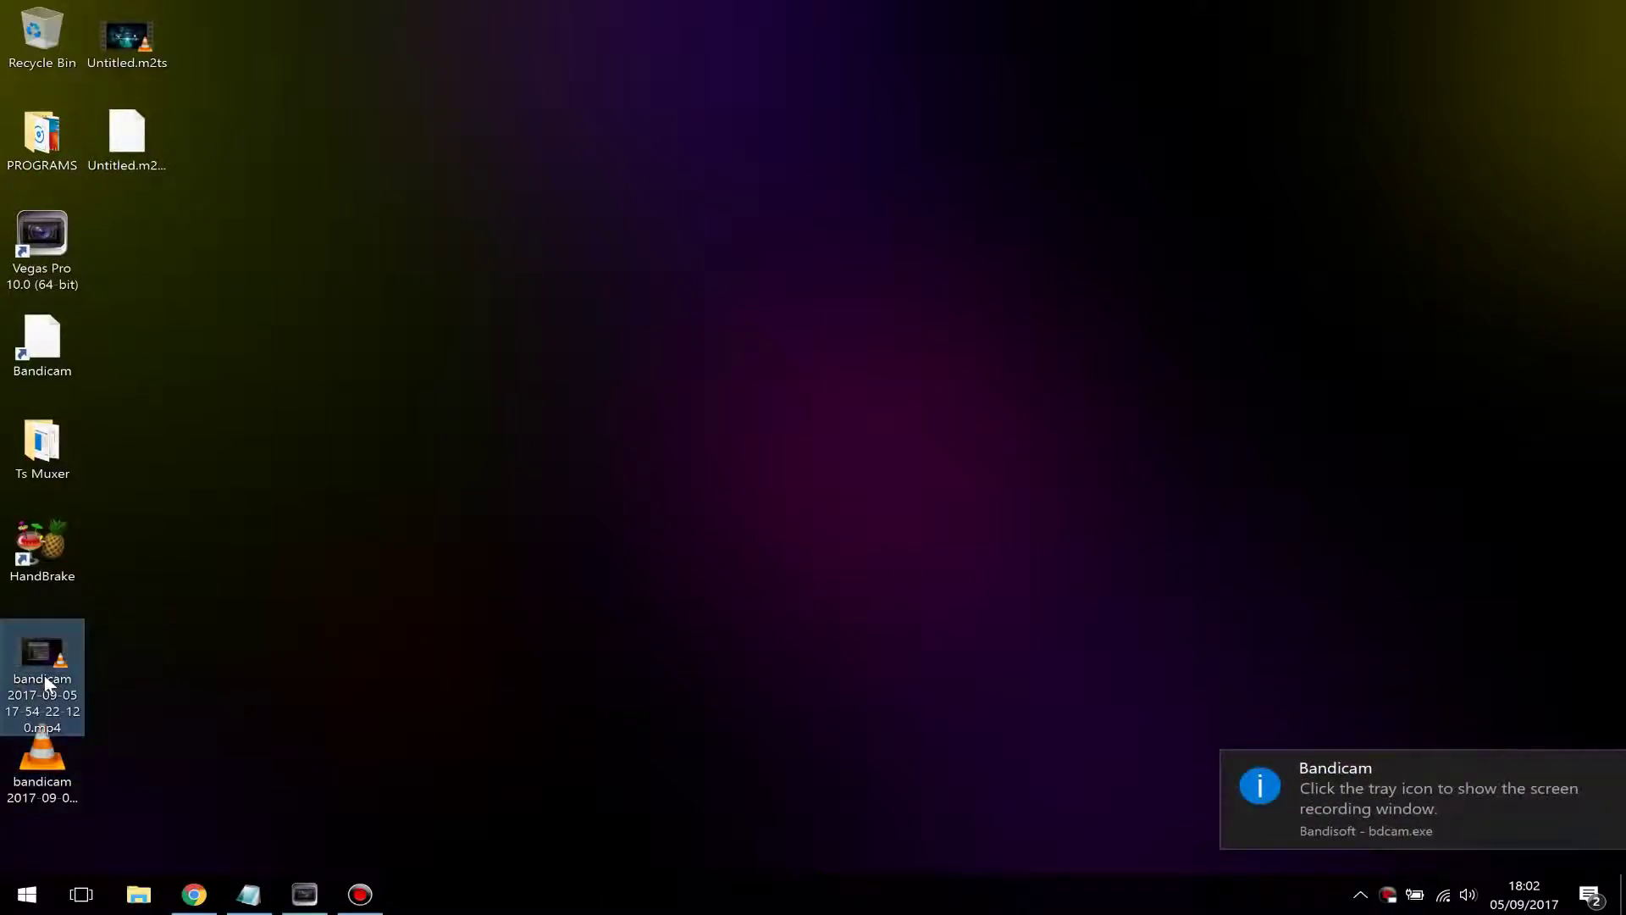
{"action": "left_click", "coordinate": [144, 46]}
{"action": "left_click_drag", "start_coordinate": [144, 46], "coordinate": [135, 277]}
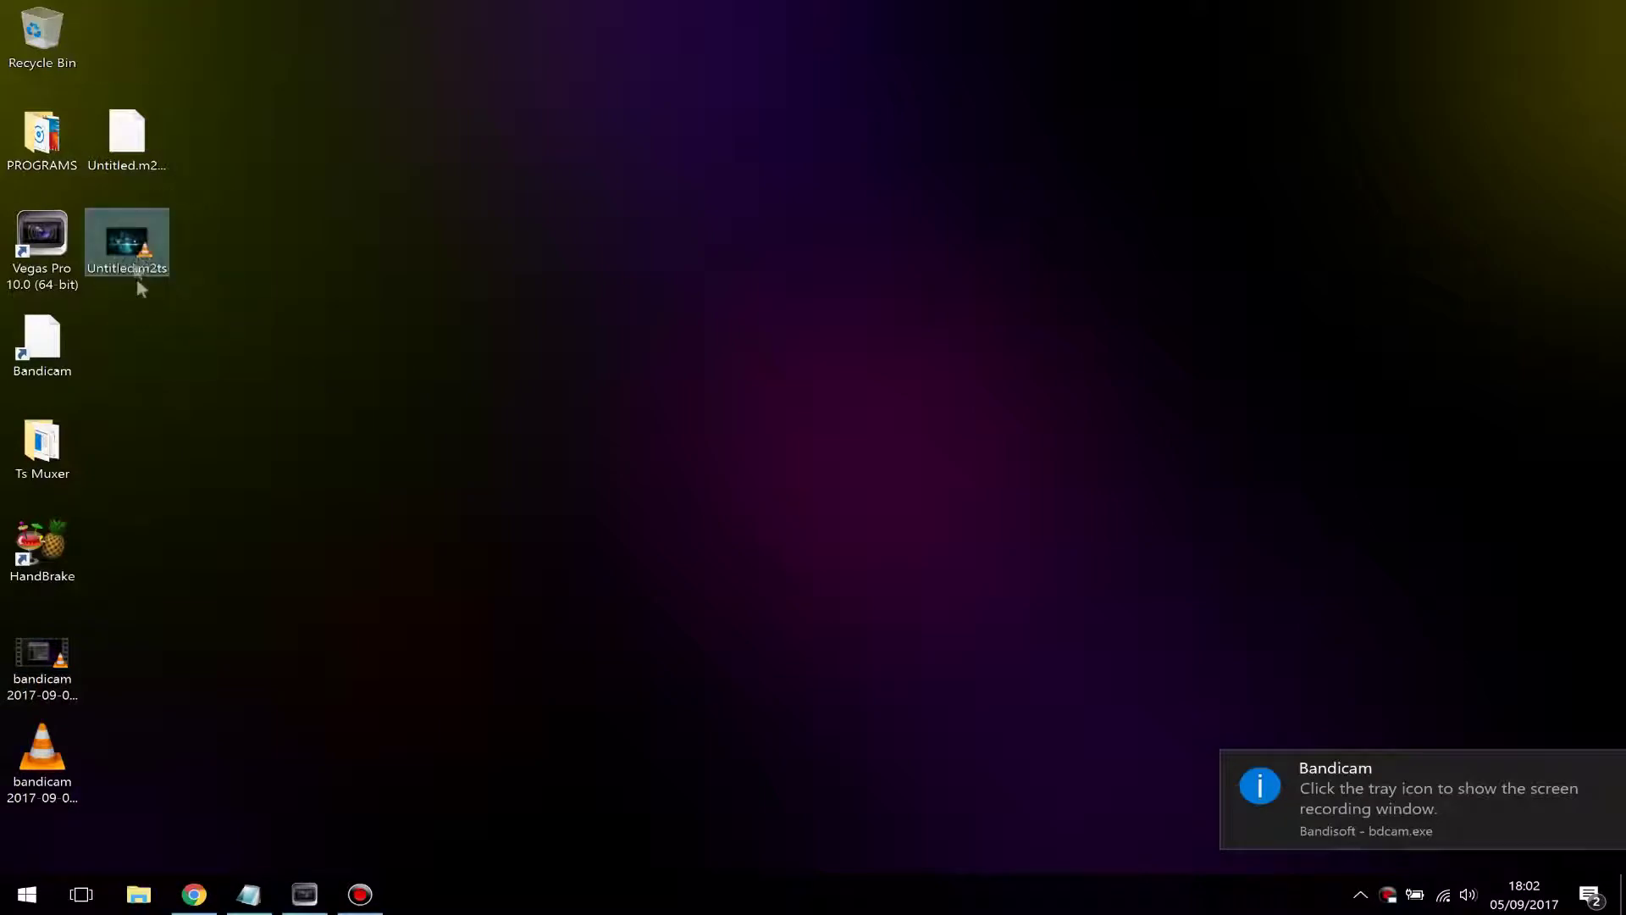
{"action": "double_click", "coordinate": [103, 230]}
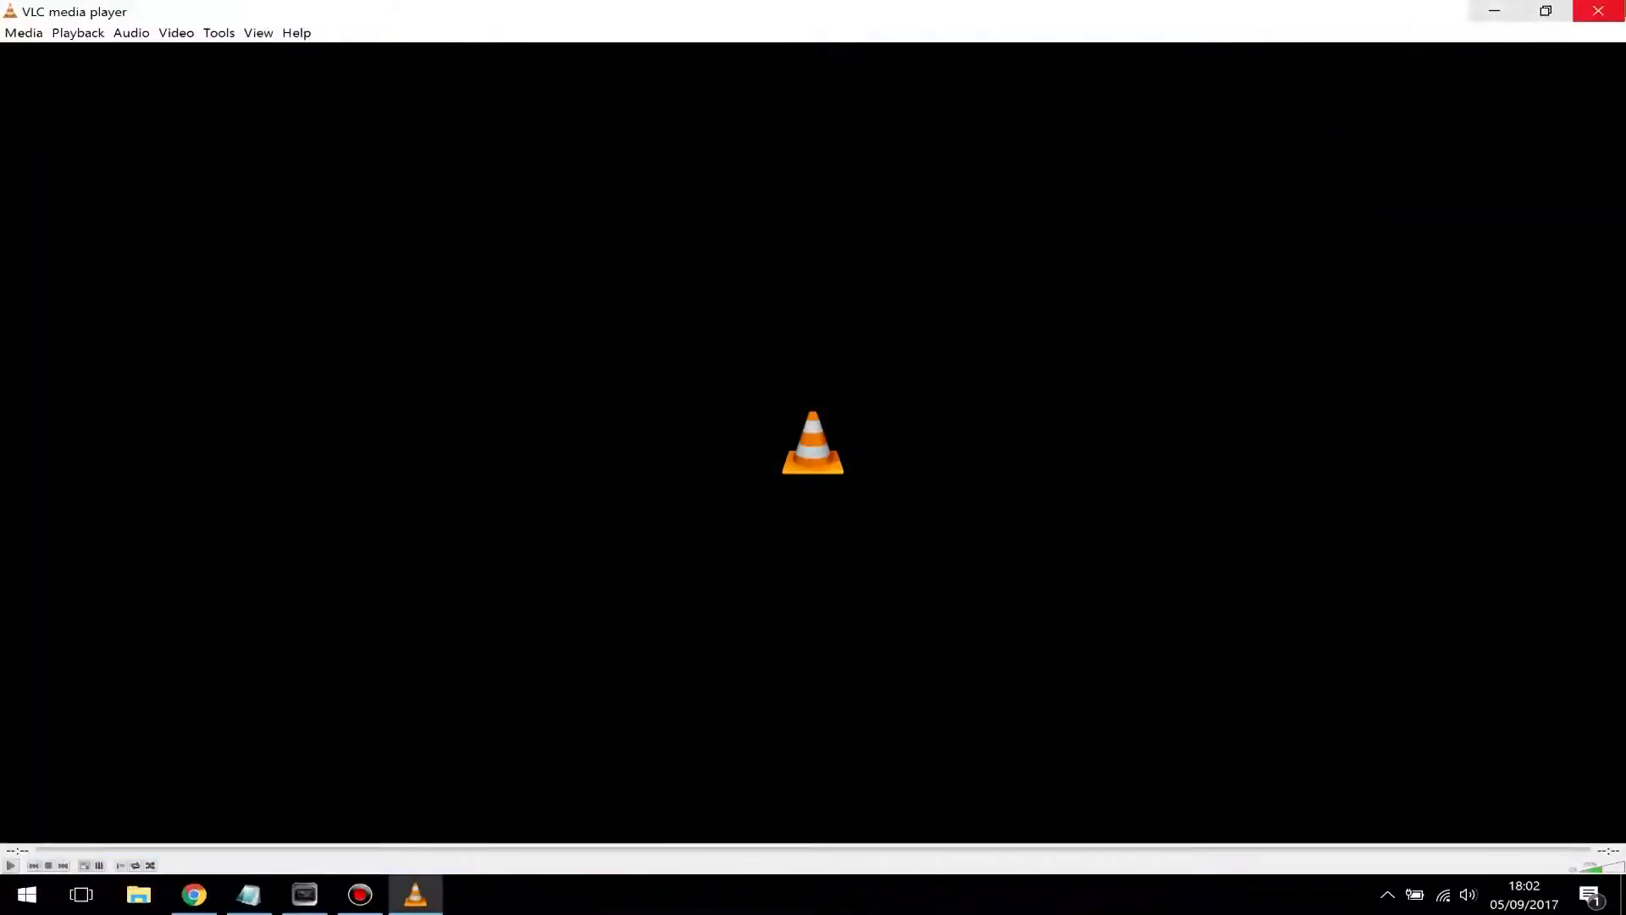
Confirm in Untitled.m2ts's Properties that it is 7.69 MB, then close VLC after replaying.
{"action": "key", "text": "ctrl+q"}
{"action": "right_click", "coordinate": [138, 241]}
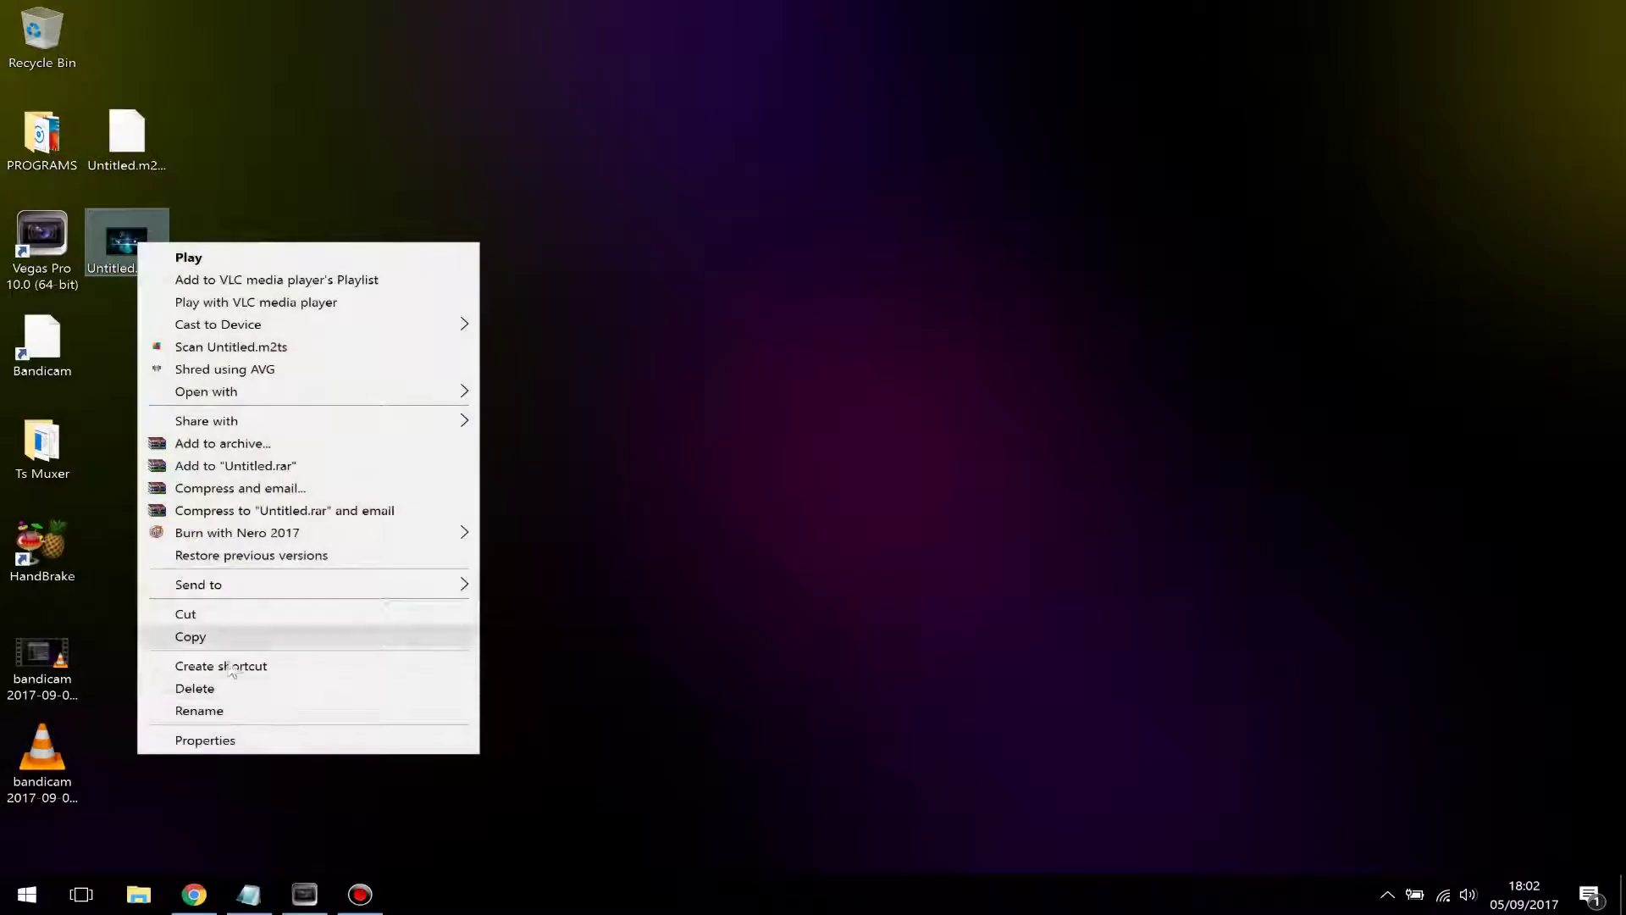
{"action": "left_click", "coordinate": [205, 740]}
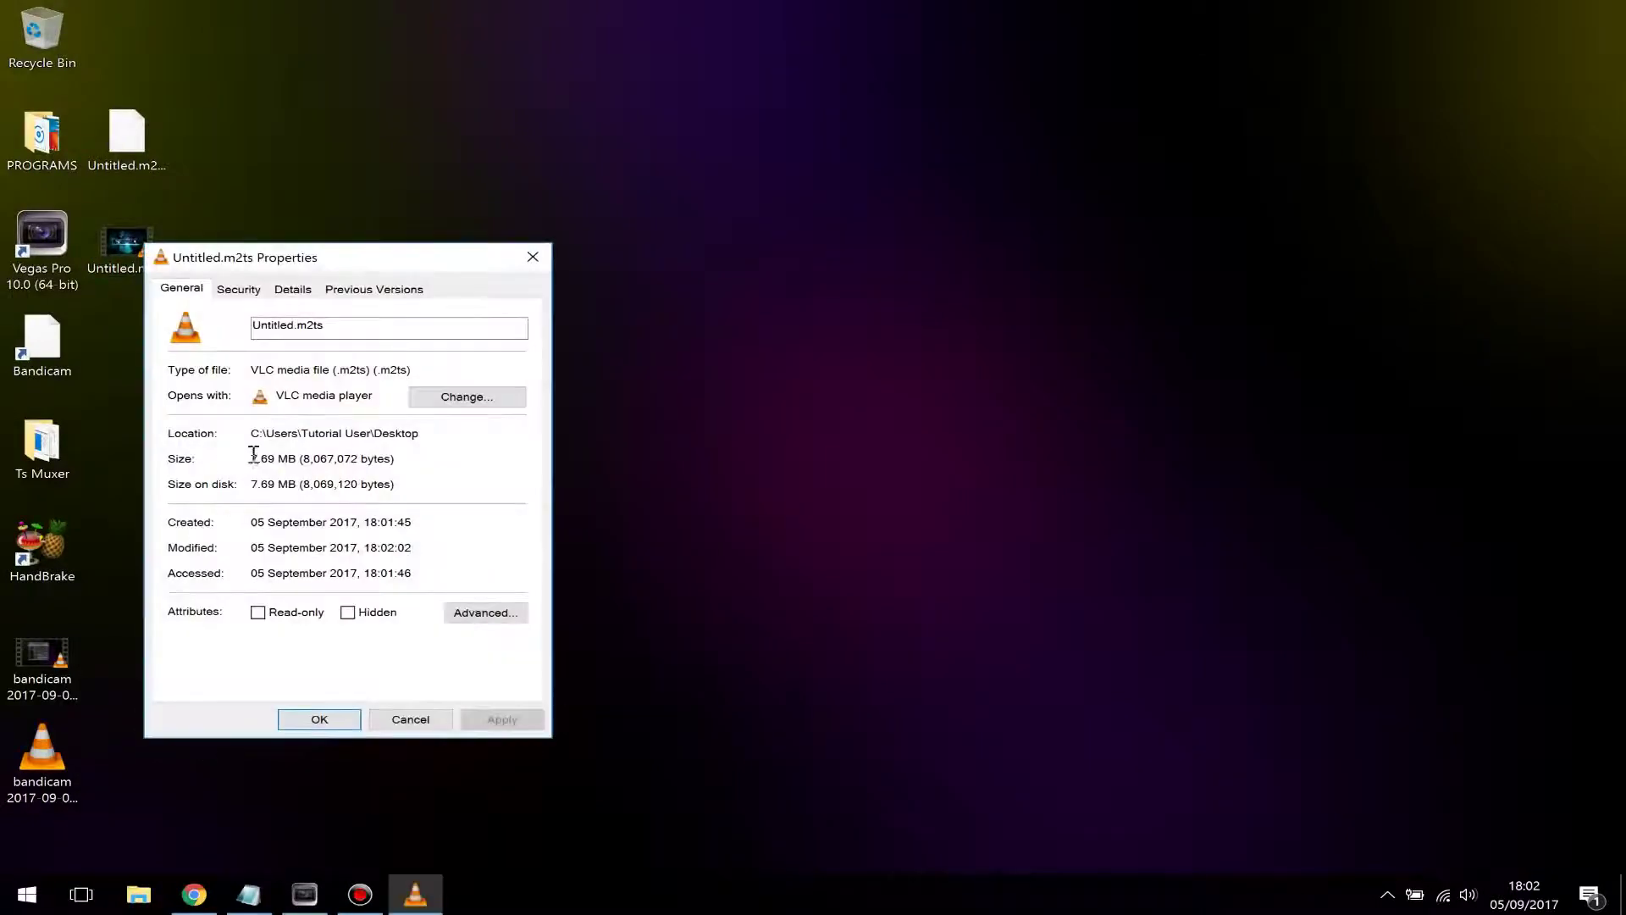
{"action": "left_click_drag", "start_coordinate": [252, 458], "coordinate": [274, 458]}
{"action": "left_click", "coordinate": [532, 256]}
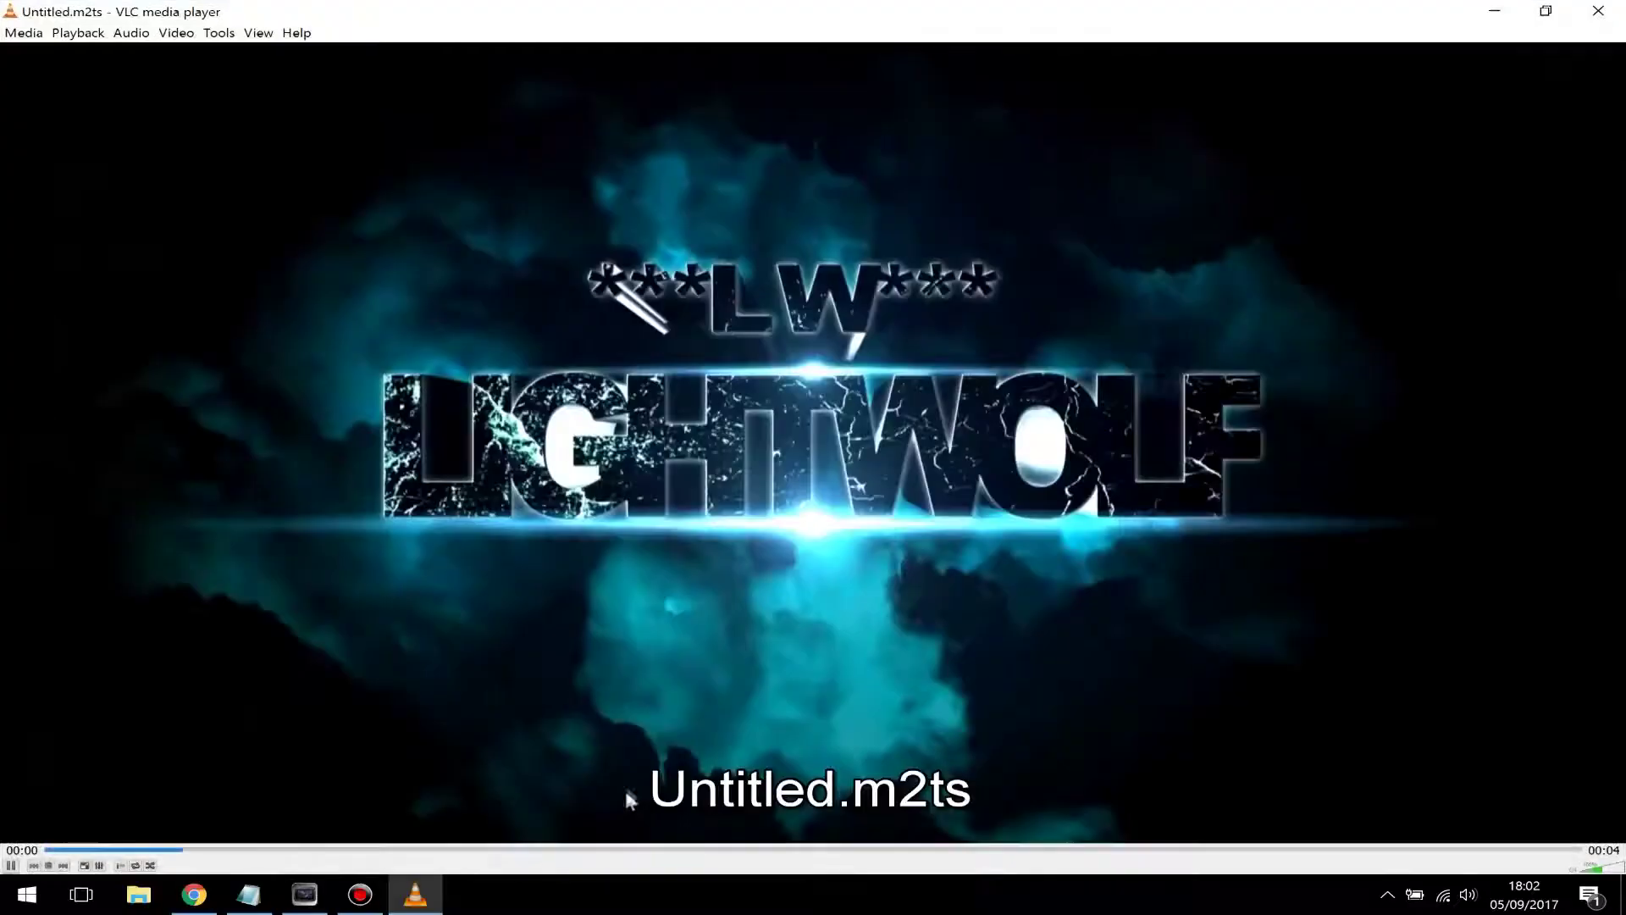
{"action": "key", "text": "alt+F4"}
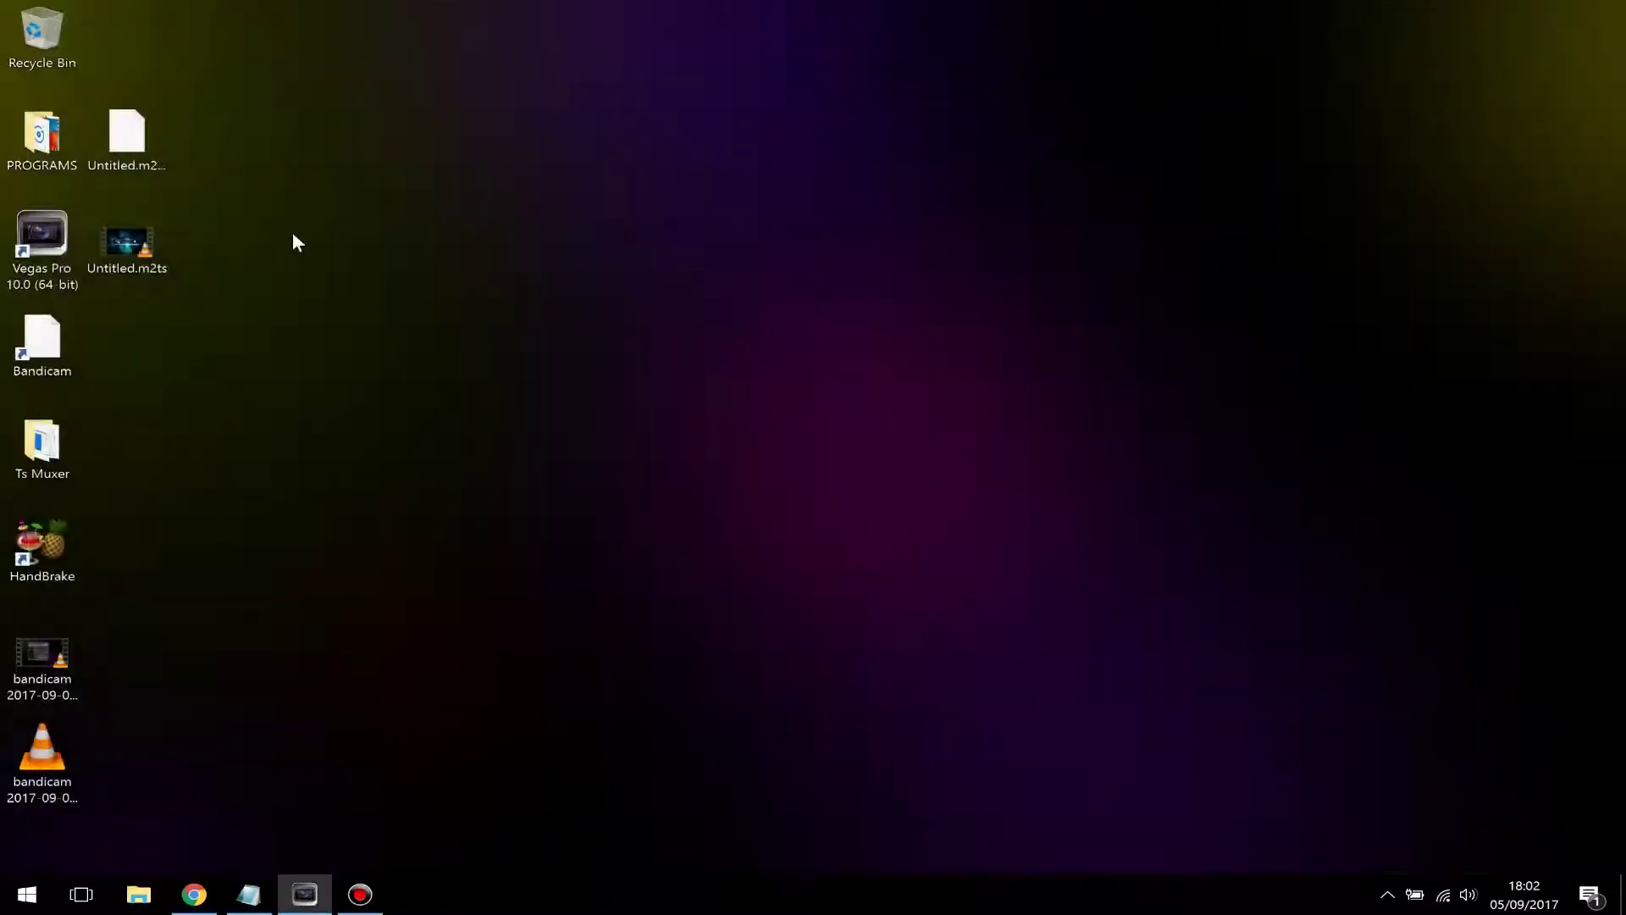
Open and dismiss the context menu of Untitled.m2ts on the desktop.
{"action": "right_click", "coordinate": [142, 254]}
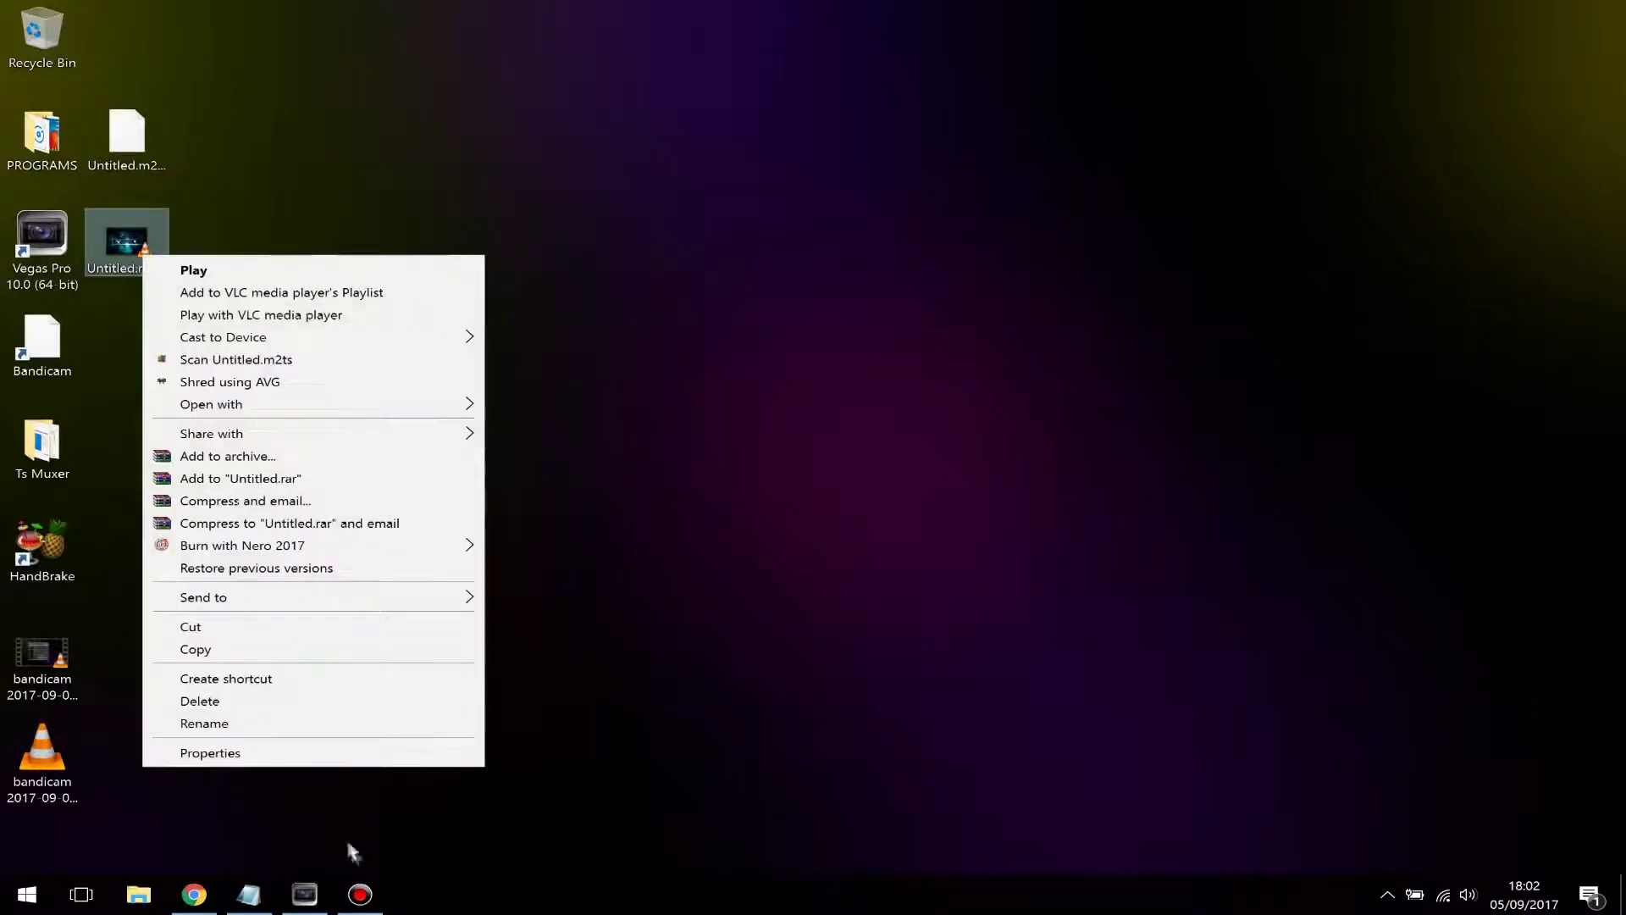
{"action": "left_click", "coordinate": [752, 691]}
{"action": "mouse_move", "coordinate": [154, 257]}
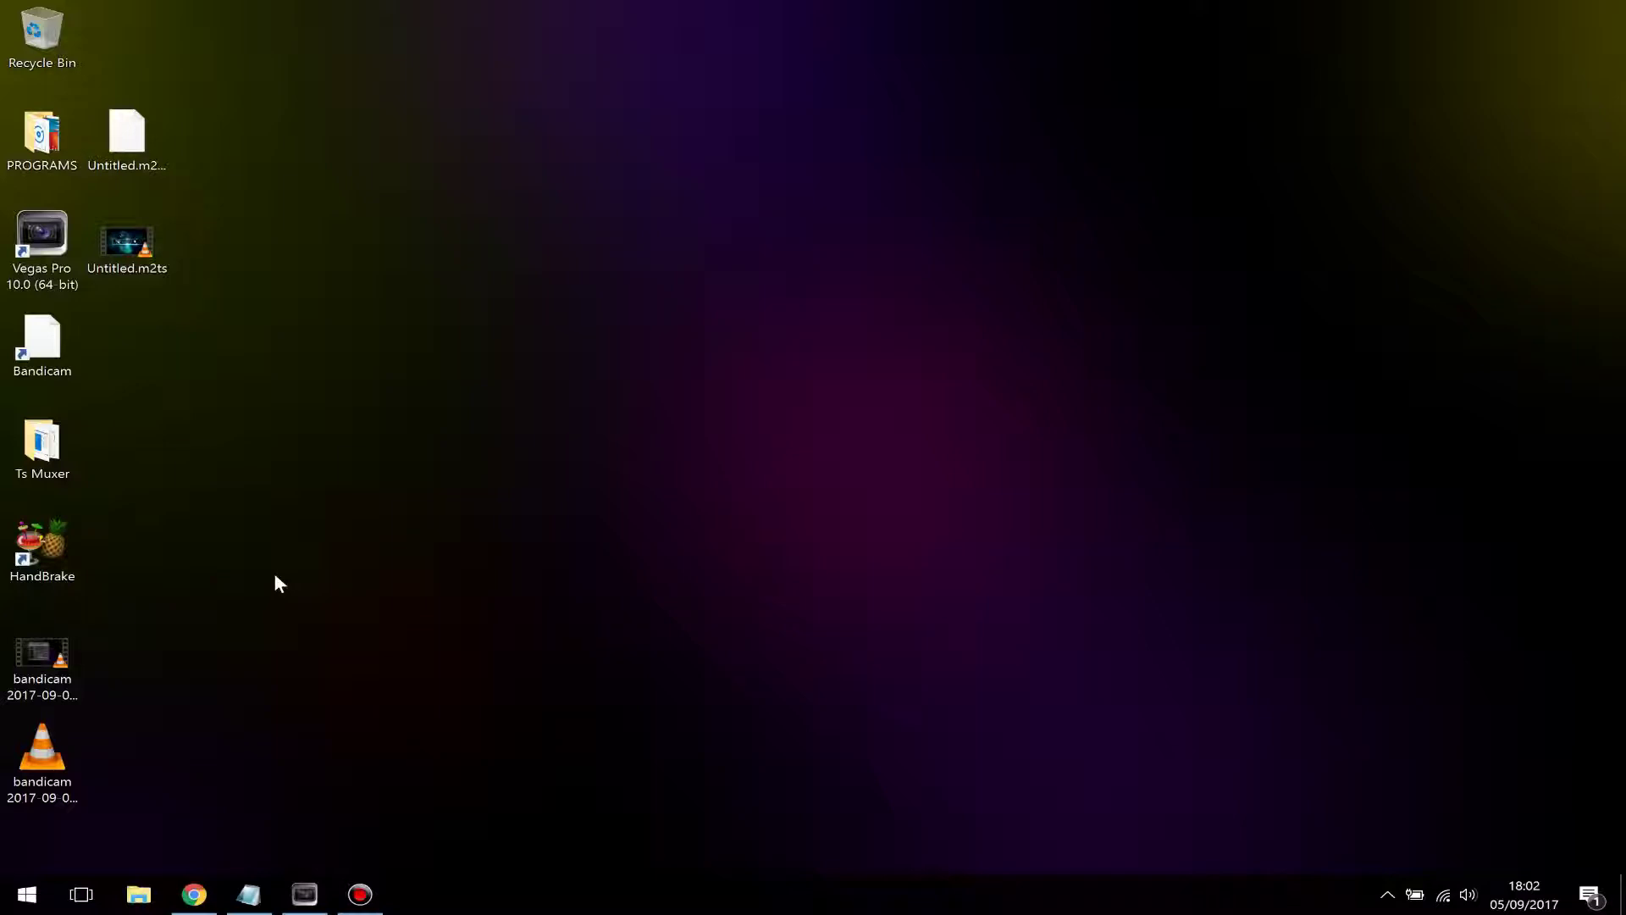
Open the 'HandBrake: Open Source Video Transcoder' search result, then minimize Chrome.
{"action": "left_click", "coordinate": [194, 895]}
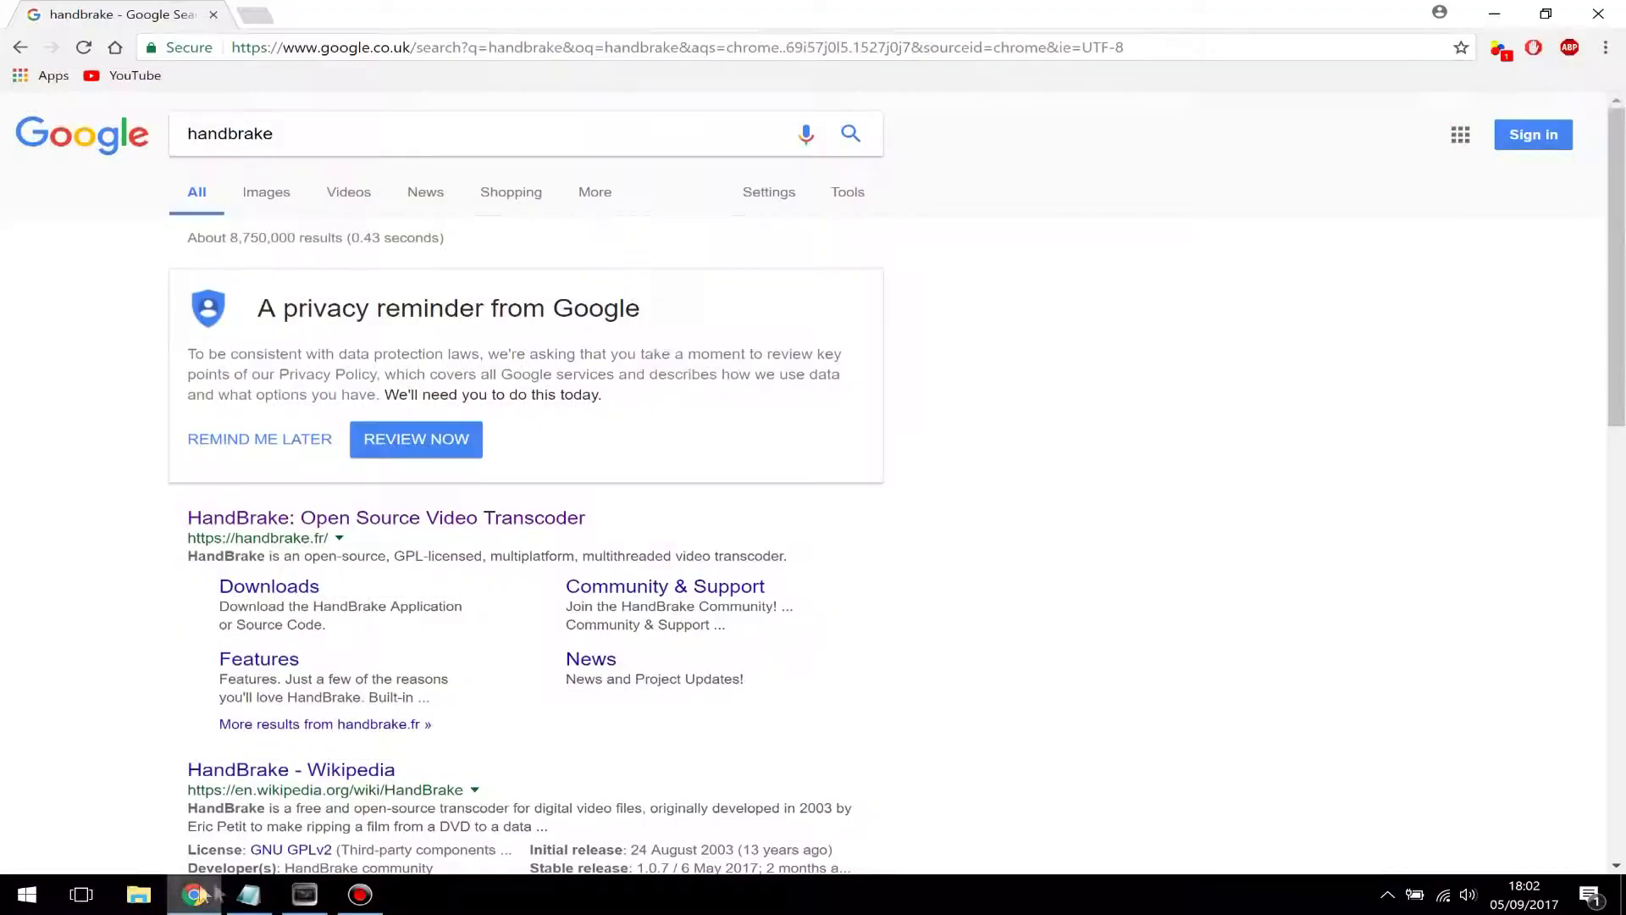
{"action": "left_click", "coordinate": [325, 132]}
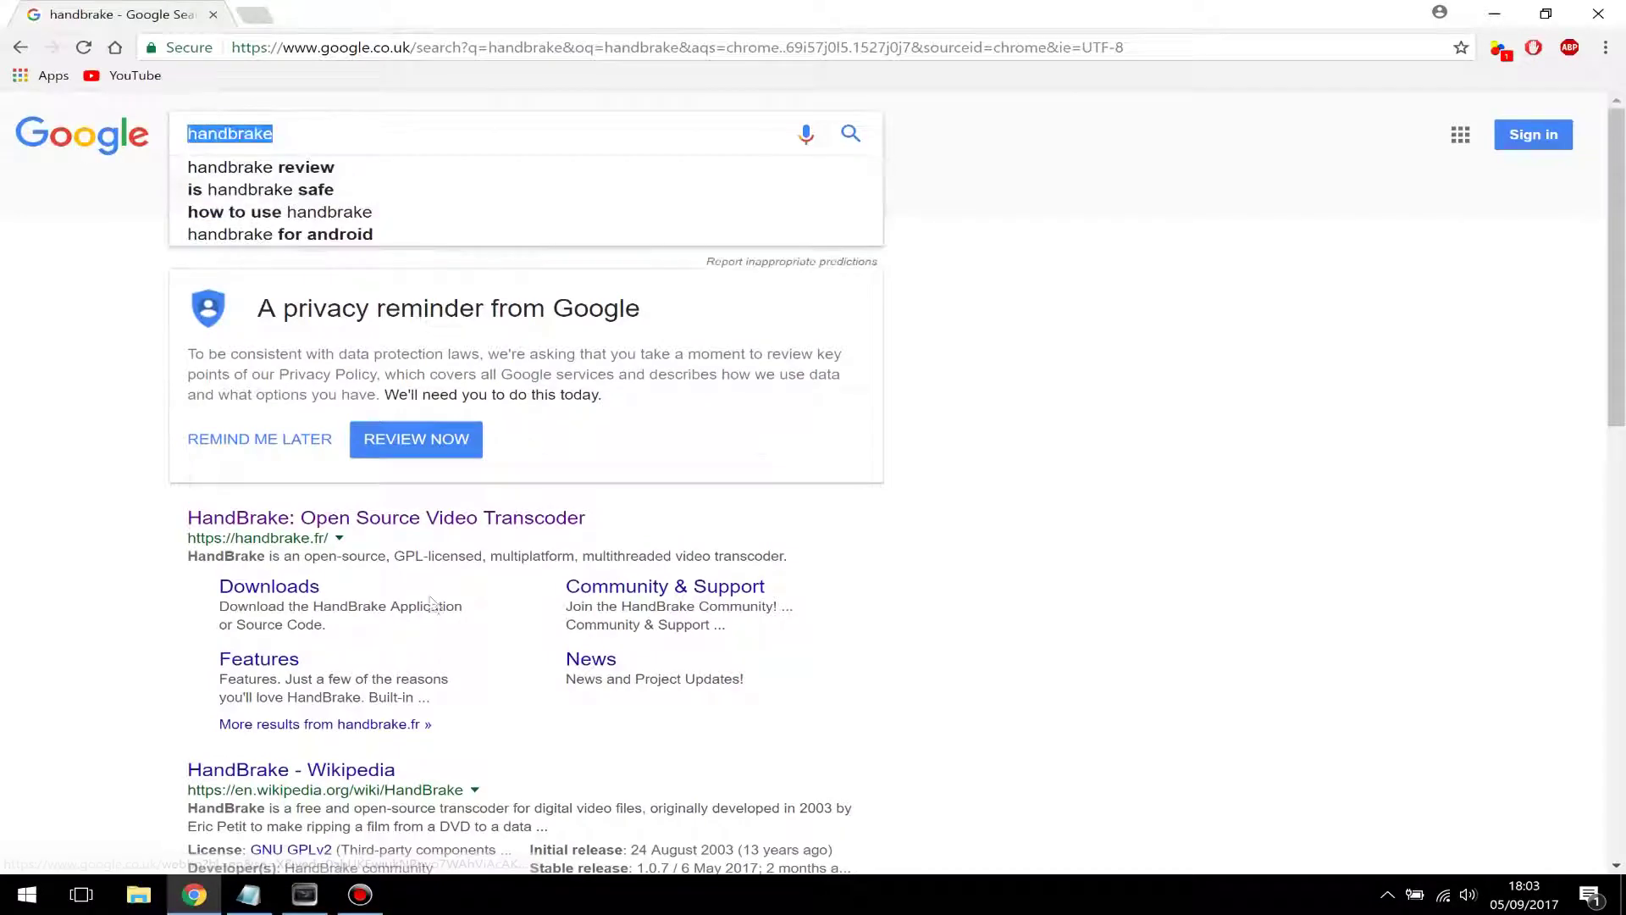
{"action": "left_click", "coordinate": [355, 520]}
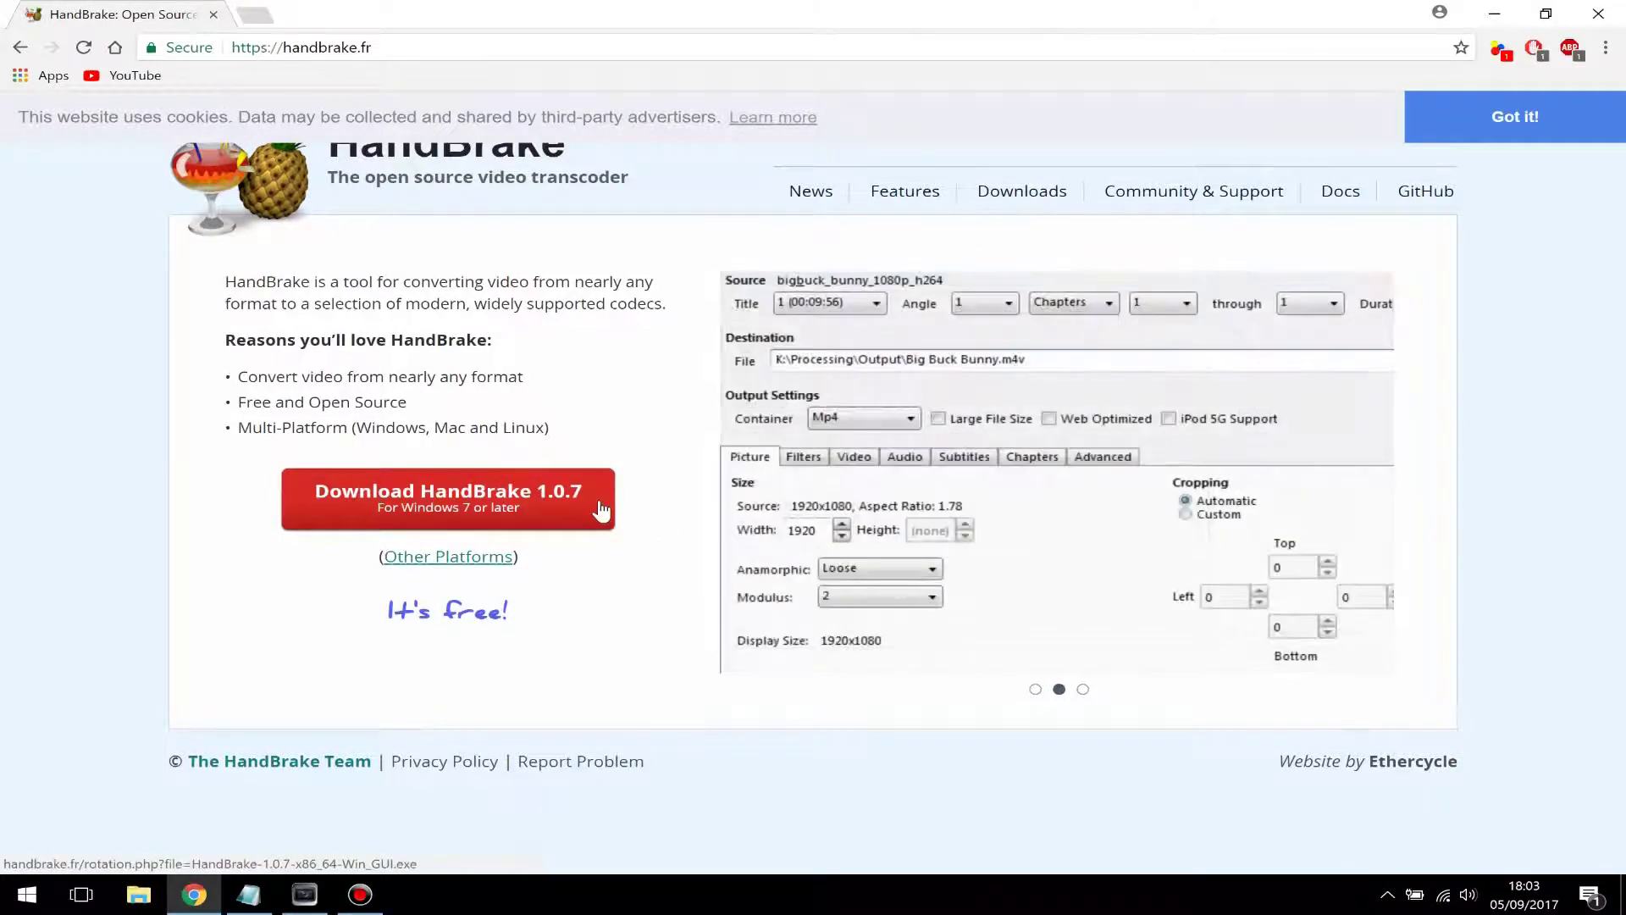
{"action": "left_click_drag", "start_coordinate": [301, 376], "coordinate": [374, 376]}
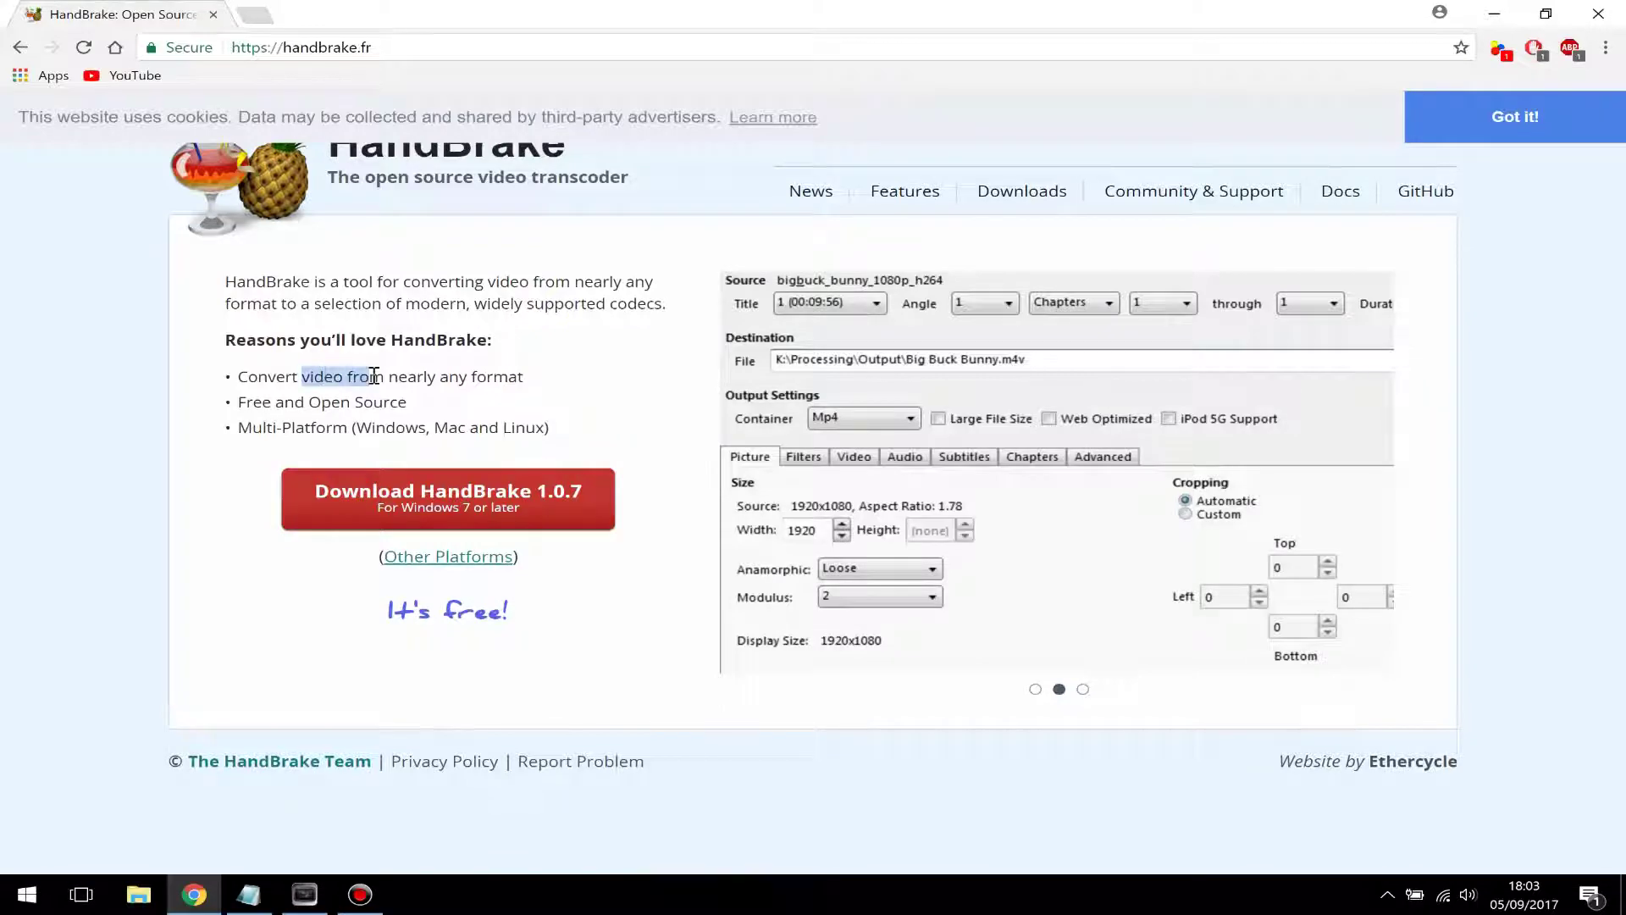
{"action": "left_click", "coordinate": [374, 376]}
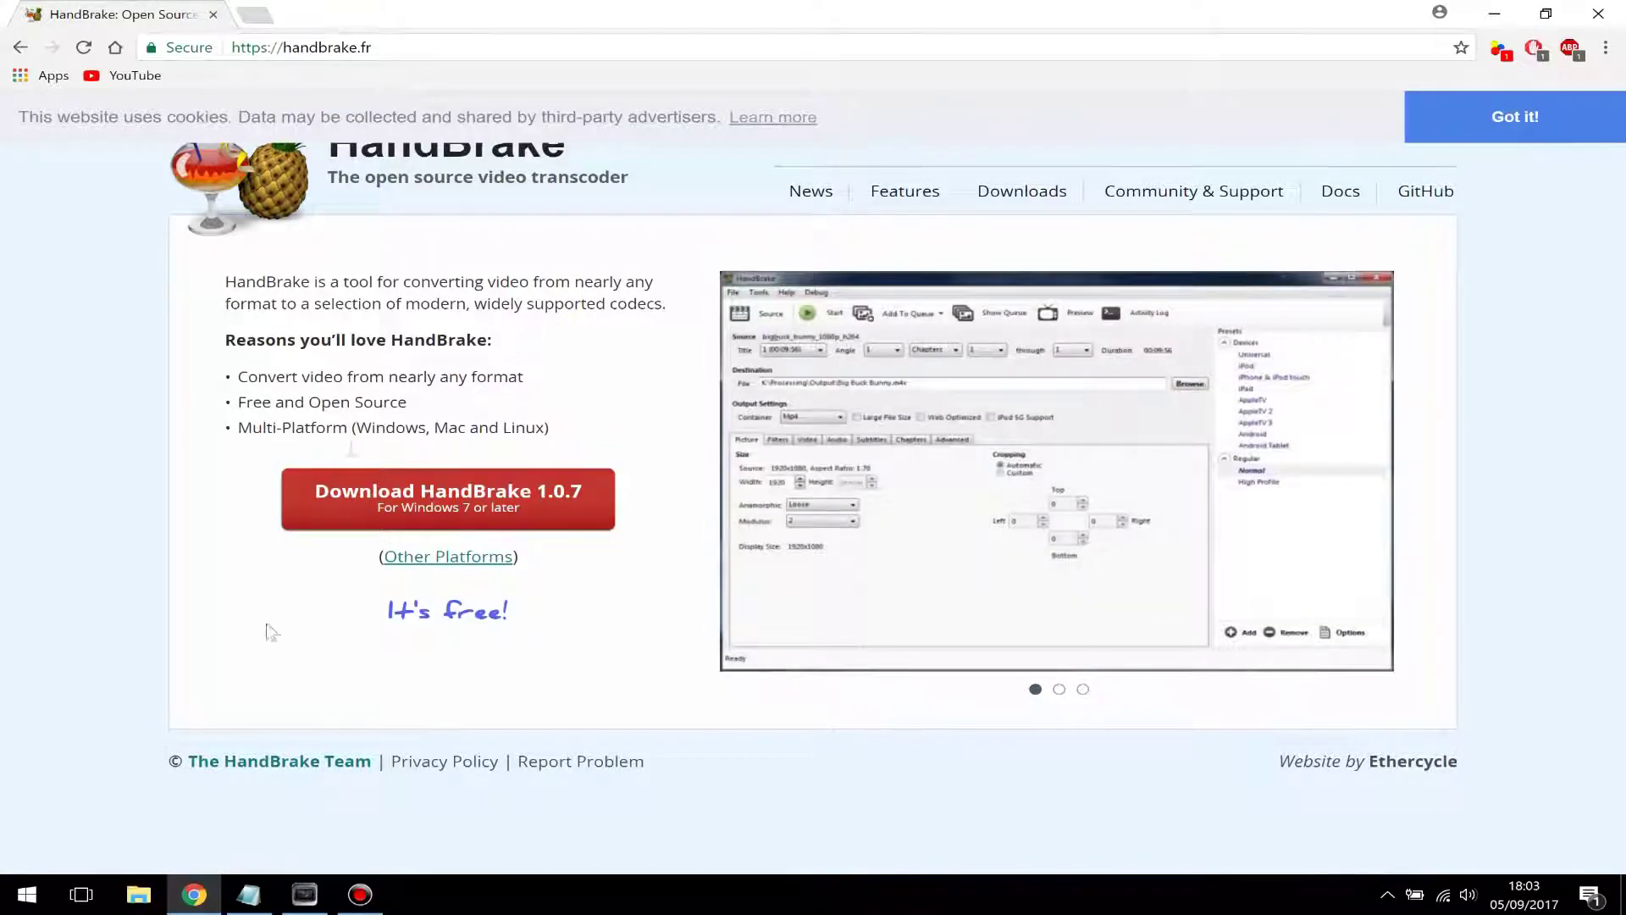
{"action": "left_click", "coordinate": [194, 897]}
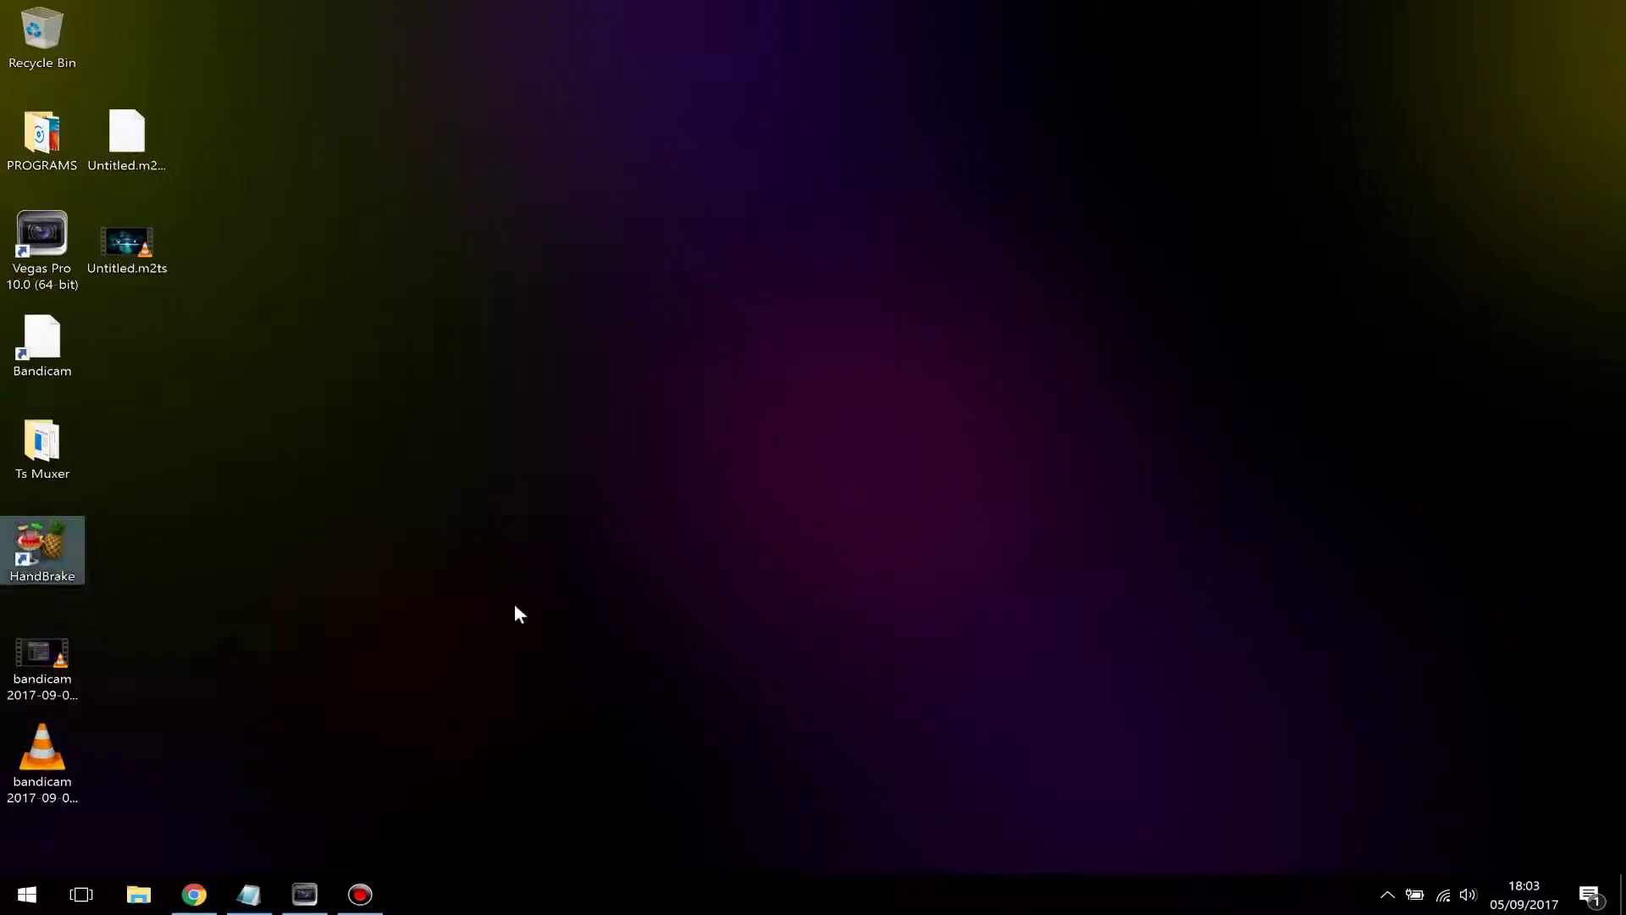
Launch HandBrake and drag Untitled.m2ts from the desktop in as the source.
{"action": "double_click", "coordinate": [42, 548]}
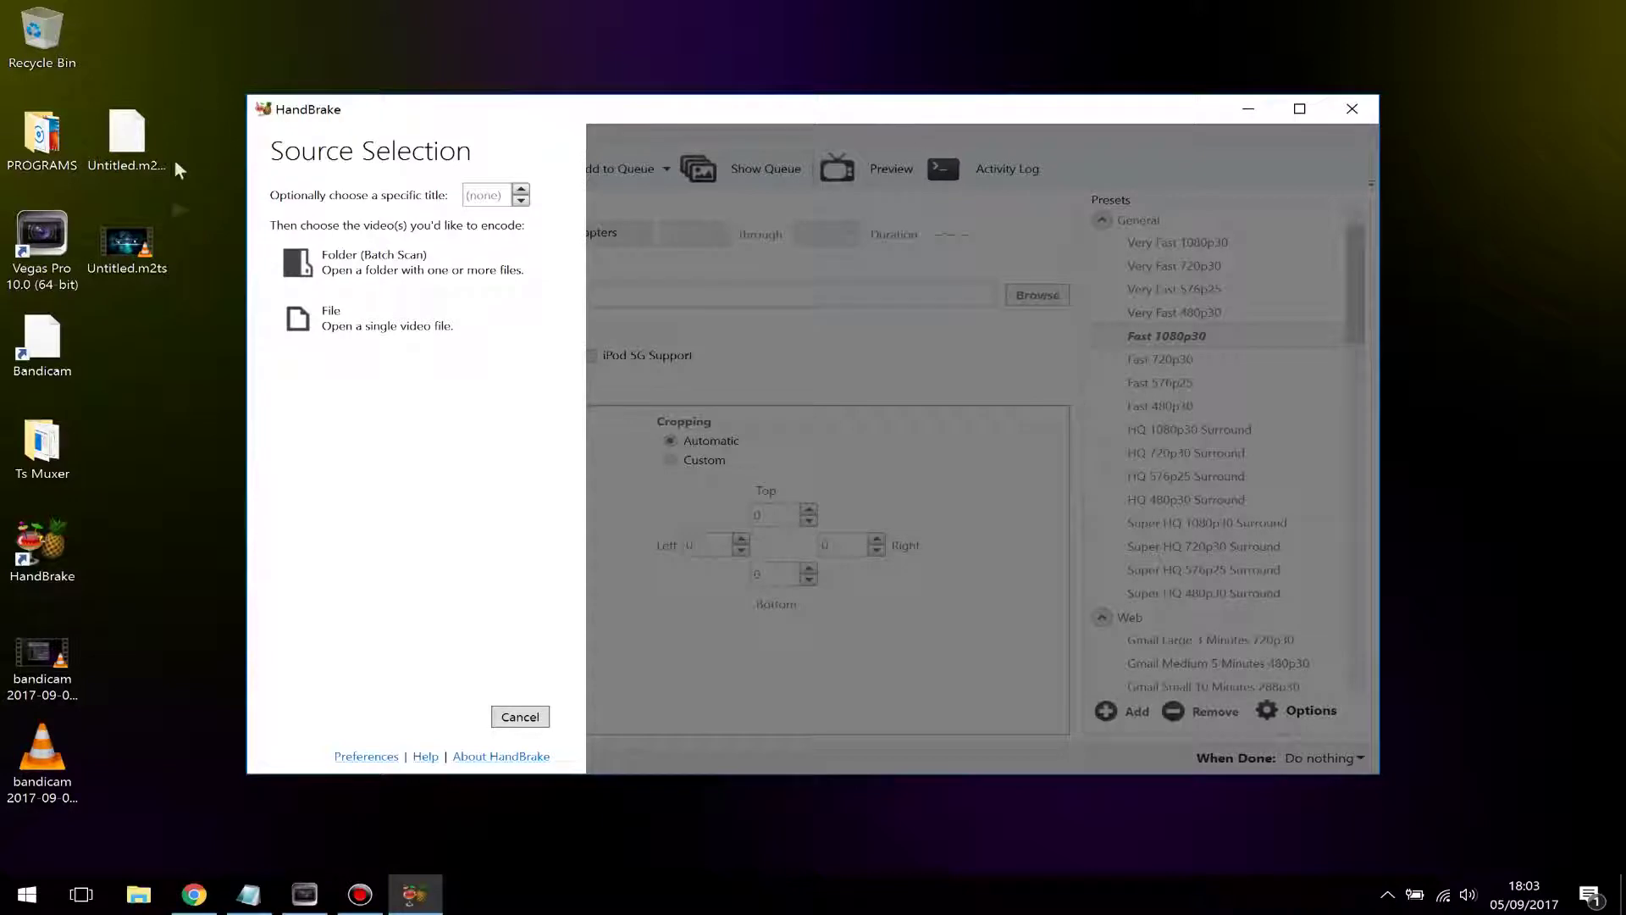
{"action": "mouse_move", "coordinate": [139, 242]}
{"action": "left_mouse_down"}
{"action": "mouse_move", "coordinate": [144, 306]}
{"action": "mouse_move", "coordinate": [125, 243]}
{"action": "left_mouse_up"}
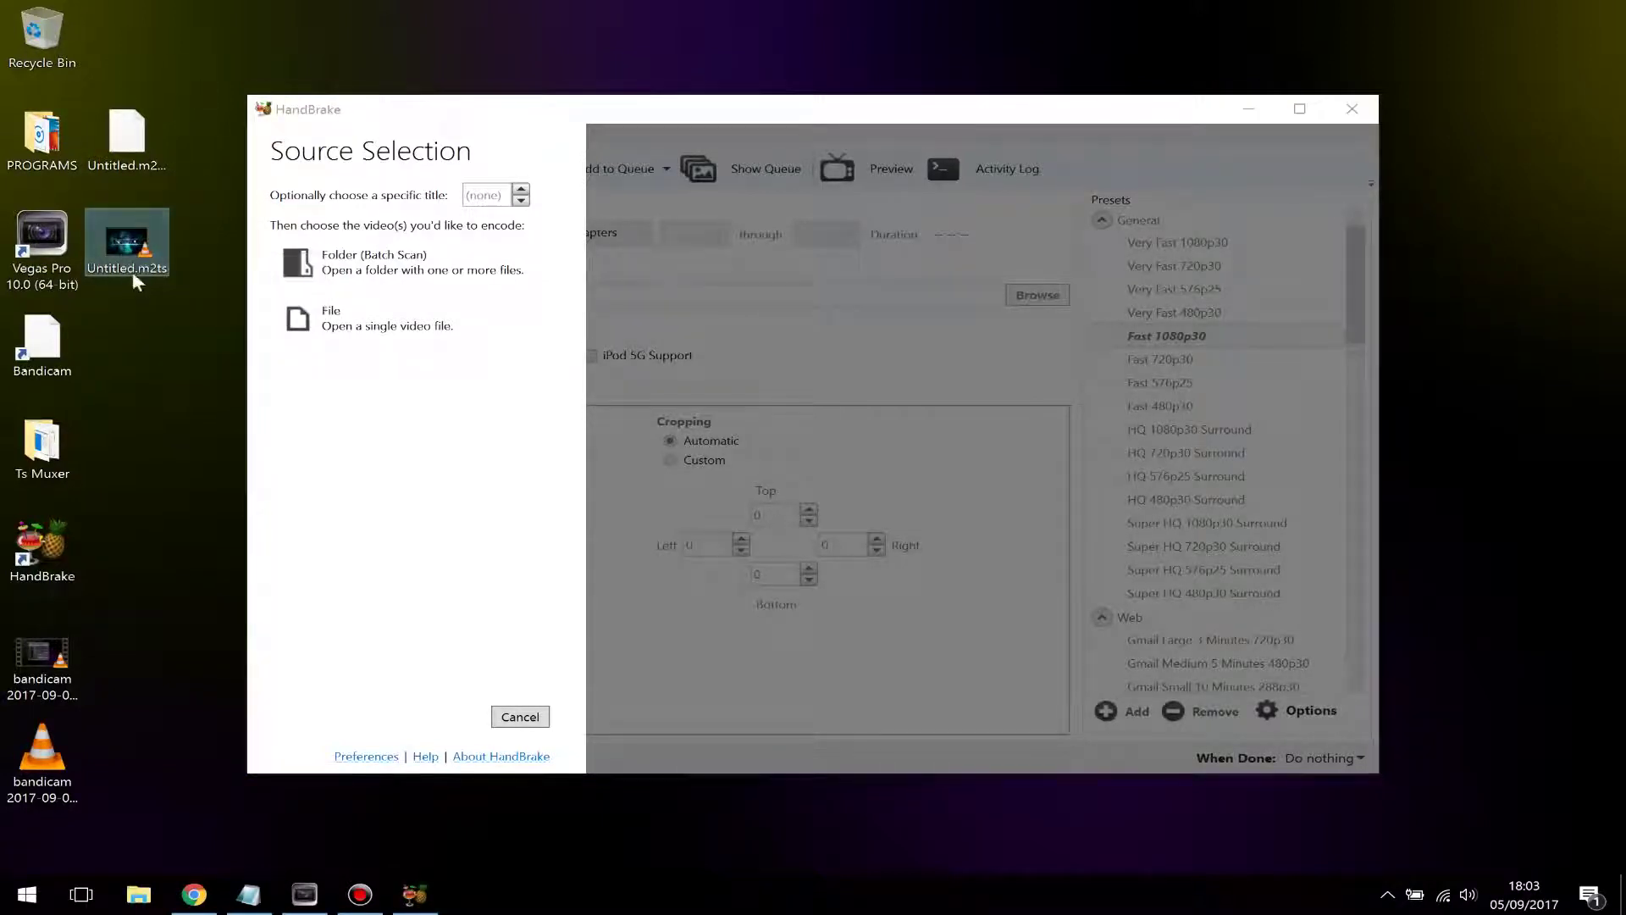
{"action": "left_click_drag", "start_coordinate": [112, 251], "coordinate": [745, 430]}
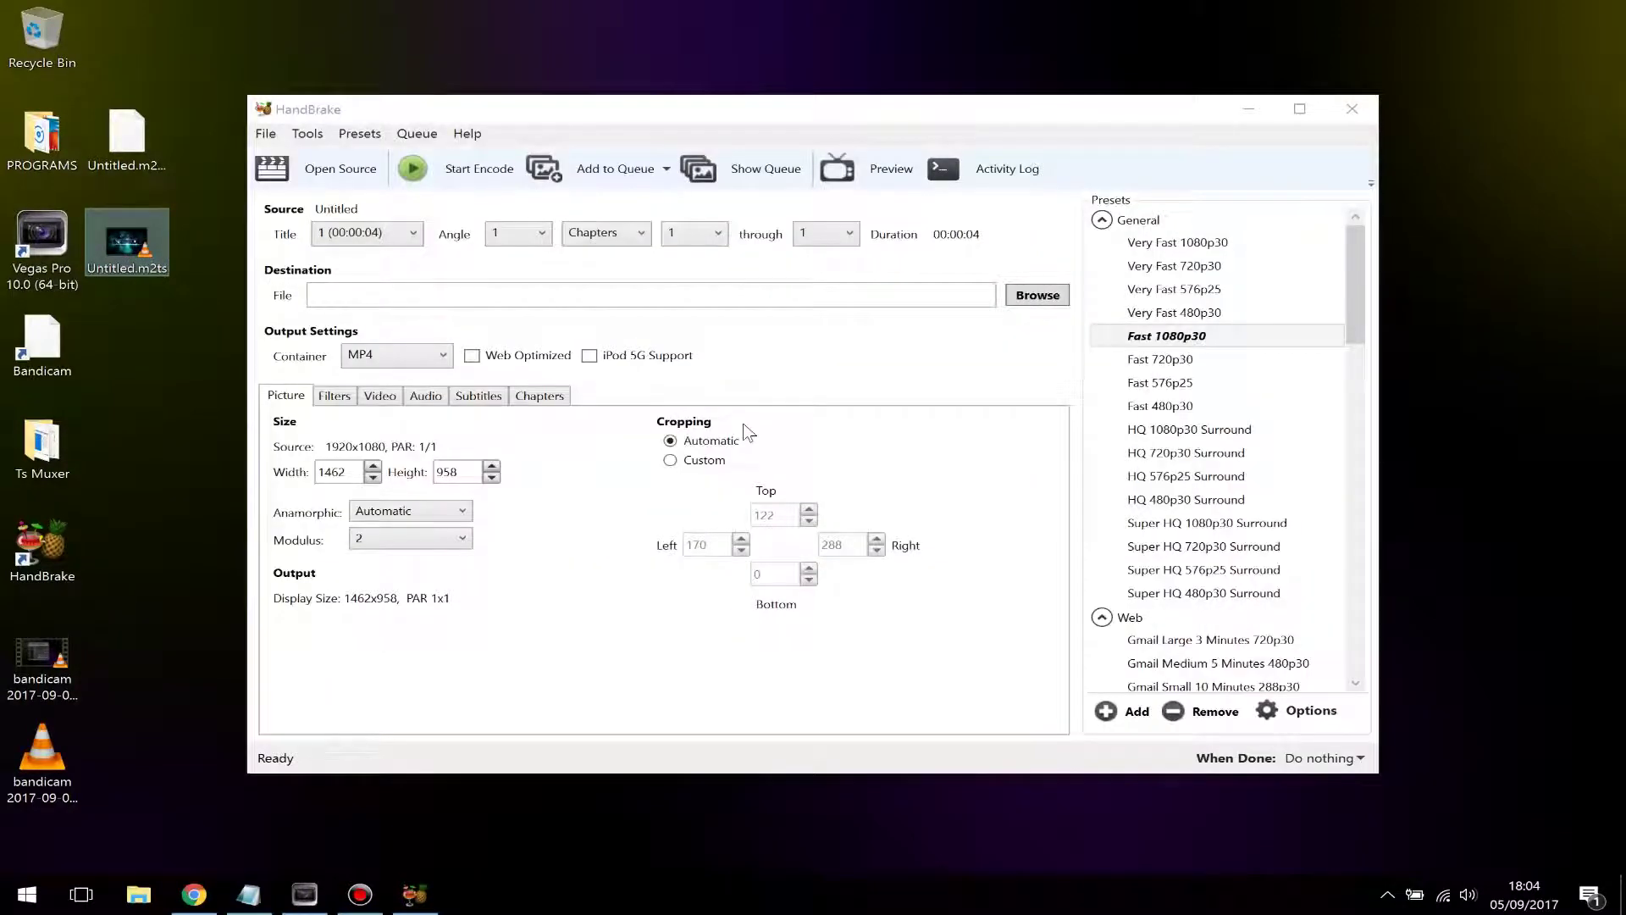
Switch cropping to Custom and set the Top, Left and Right crop values to 0.
{"action": "left_click", "coordinate": [687, 460]}
{"action": "left_click", "coordinate": [780, 517]}
{"action": "double_click", "coordinate": [779, 517]}
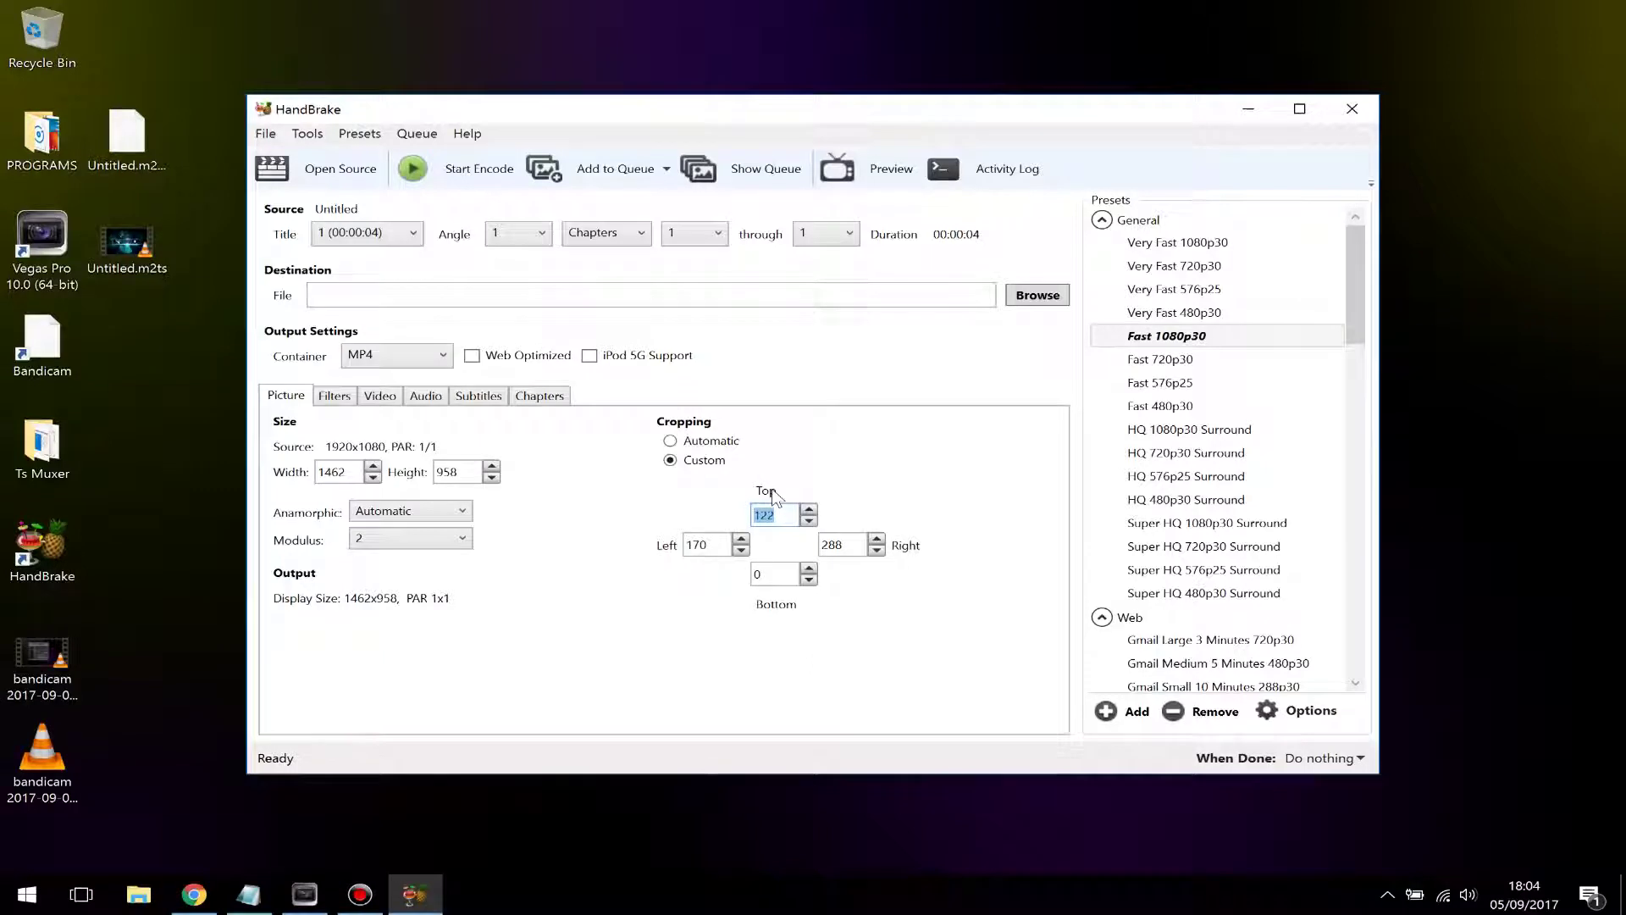
{"action": "type", "text": "0"}
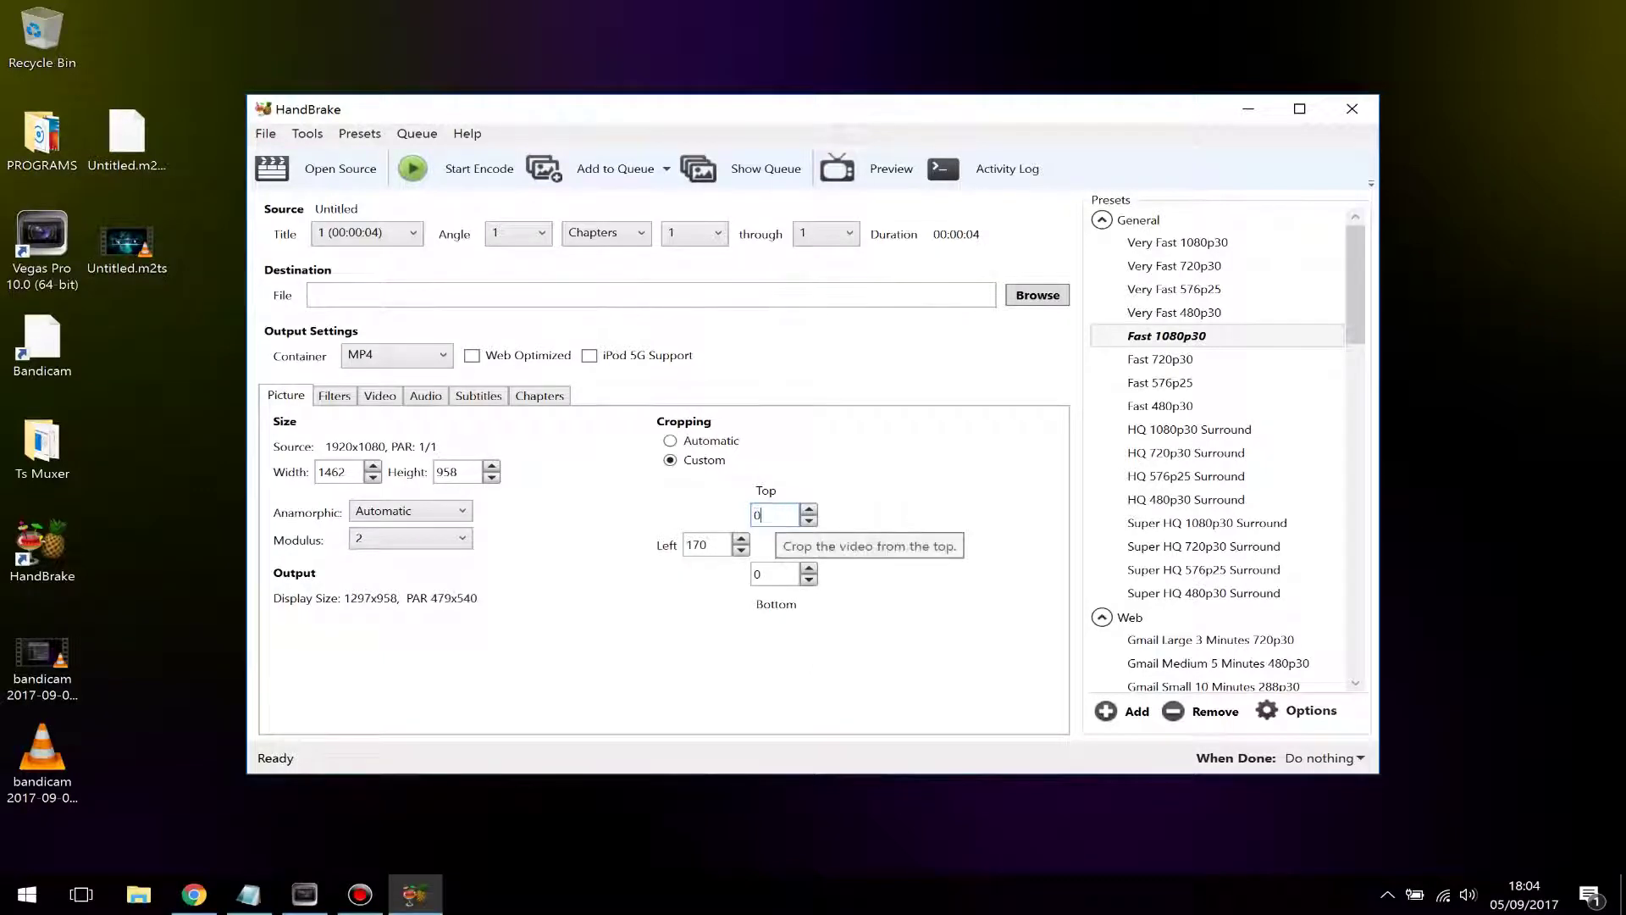
{"action": "key", "text": "Tab"}
{"action": "type", "text": "0"}
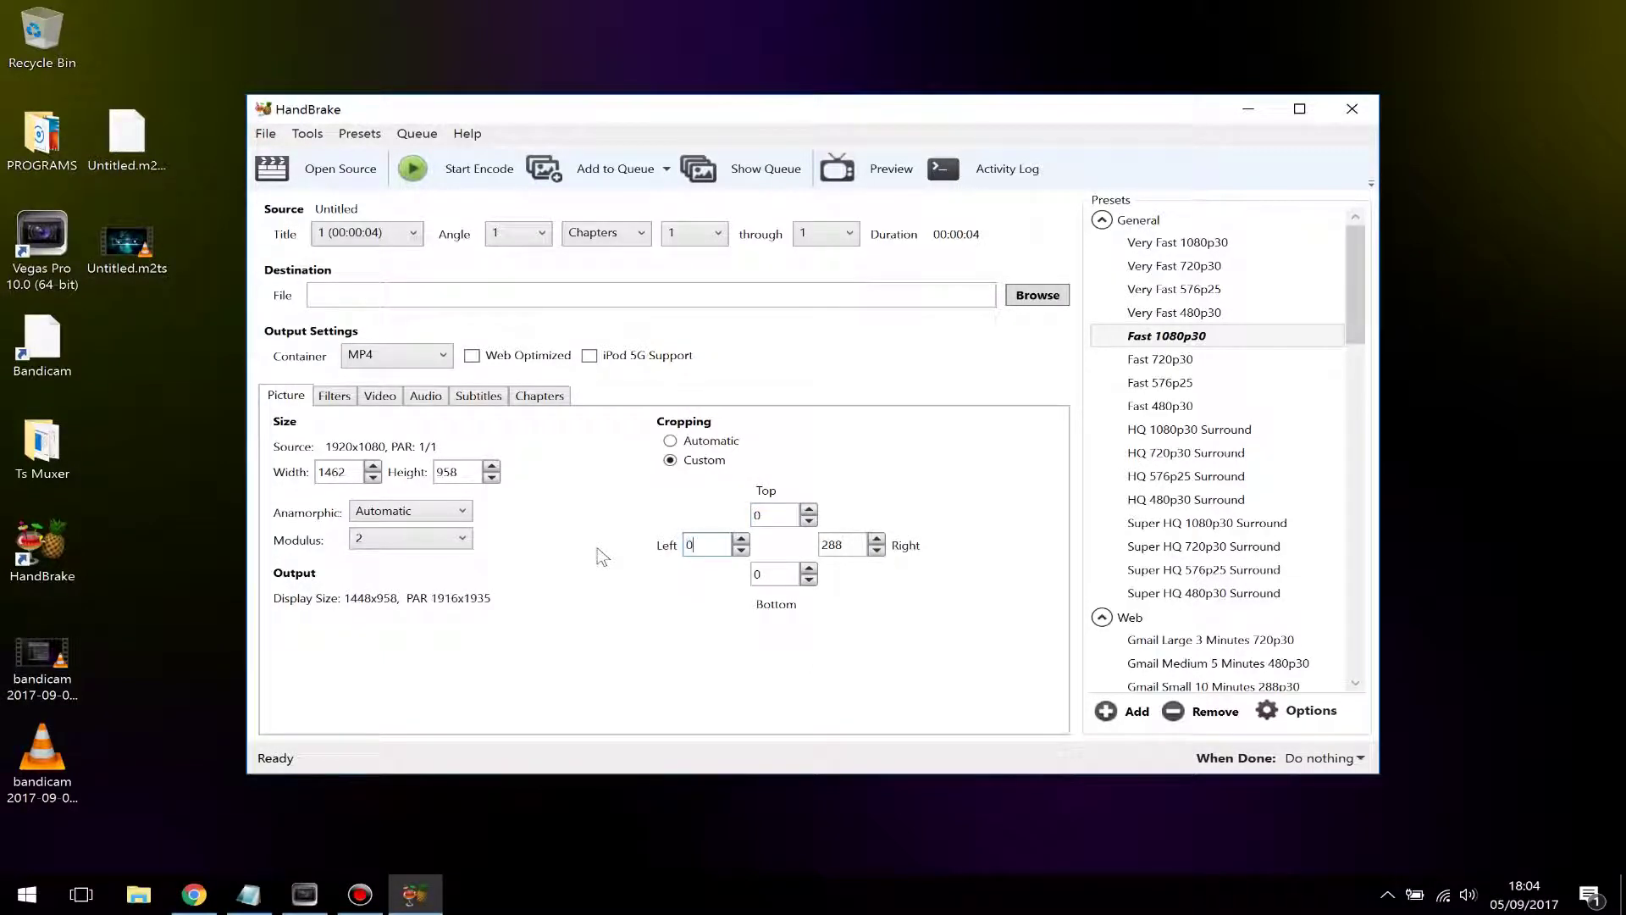
{"action": "key", "text": "Tab"}
{"action": "type", "text": "0"}
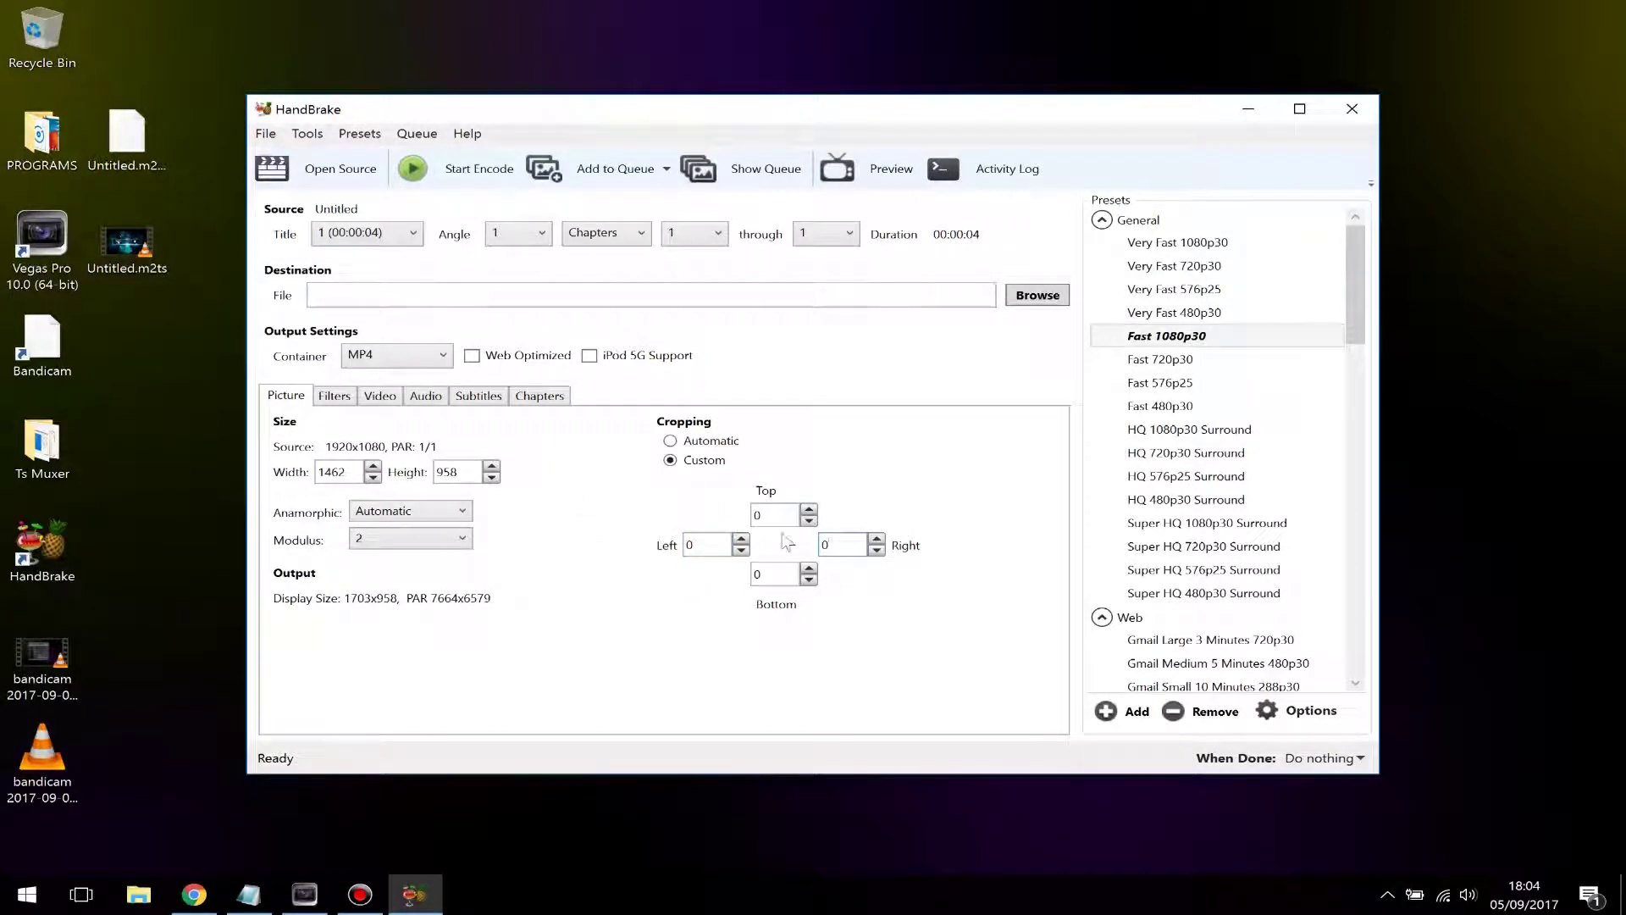
Keep the modulus at 2 and bring up the Video encoding settings.
{"action": "left_click", "coordinate": [440, 542]}
{"action": "left_click", "coordinate": [426, 410]}
{"action": "left_click", "coordinate": [380, 397]}
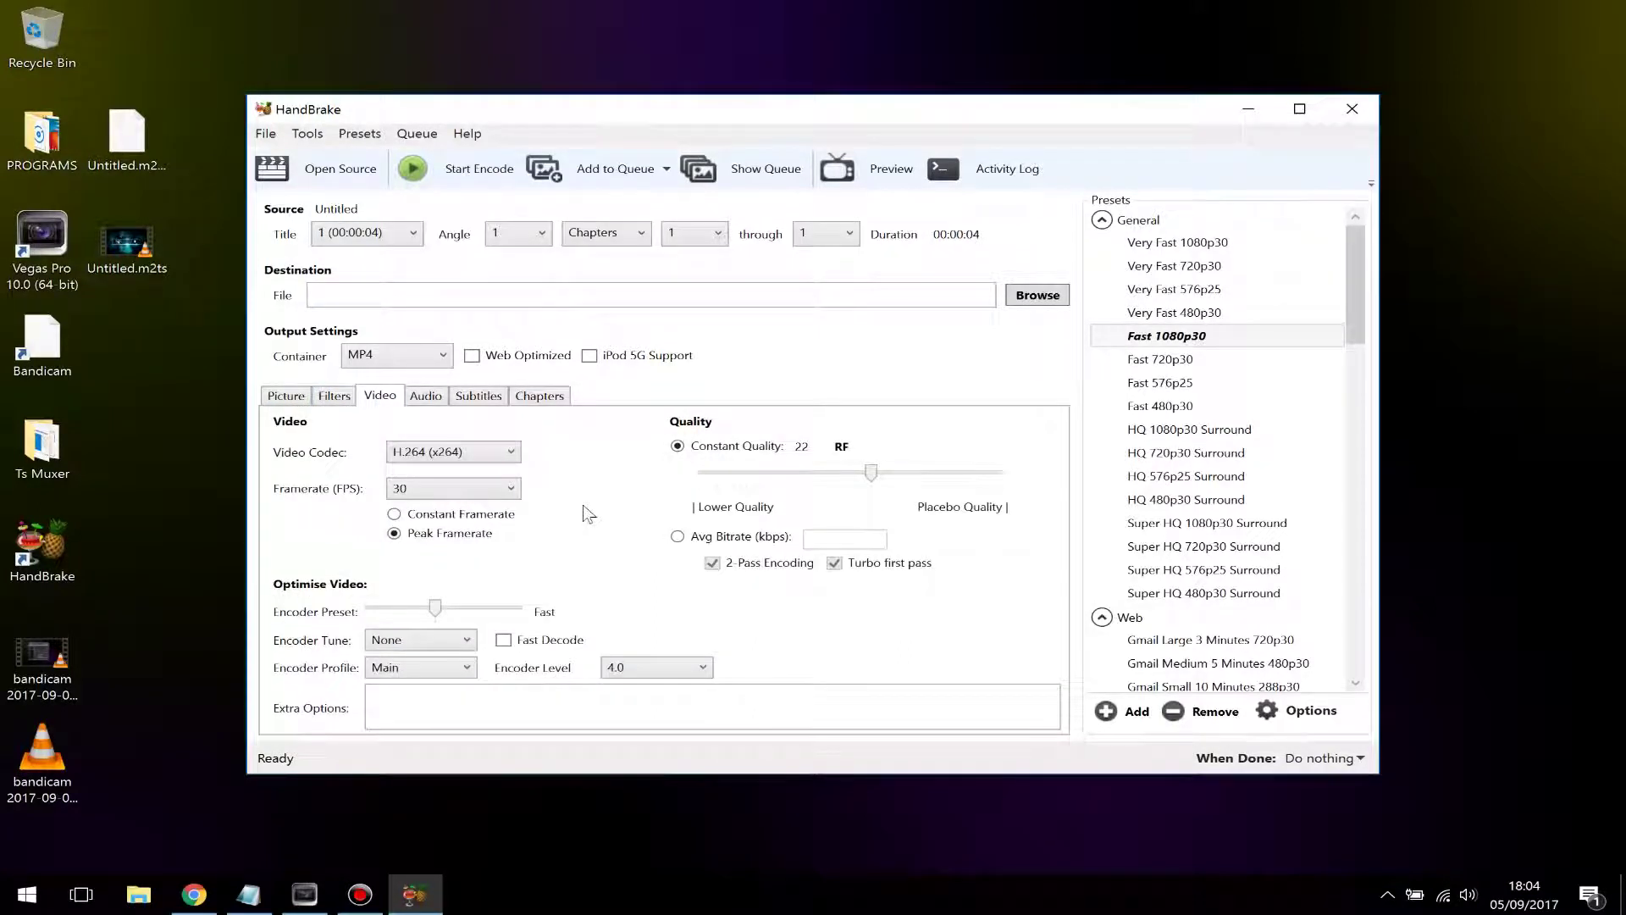
In the Audio settings, try bitrate 320, then the AAC Passthru and MP3 codecs.
{"action": "left_click", "coordinate": [426, 396]}
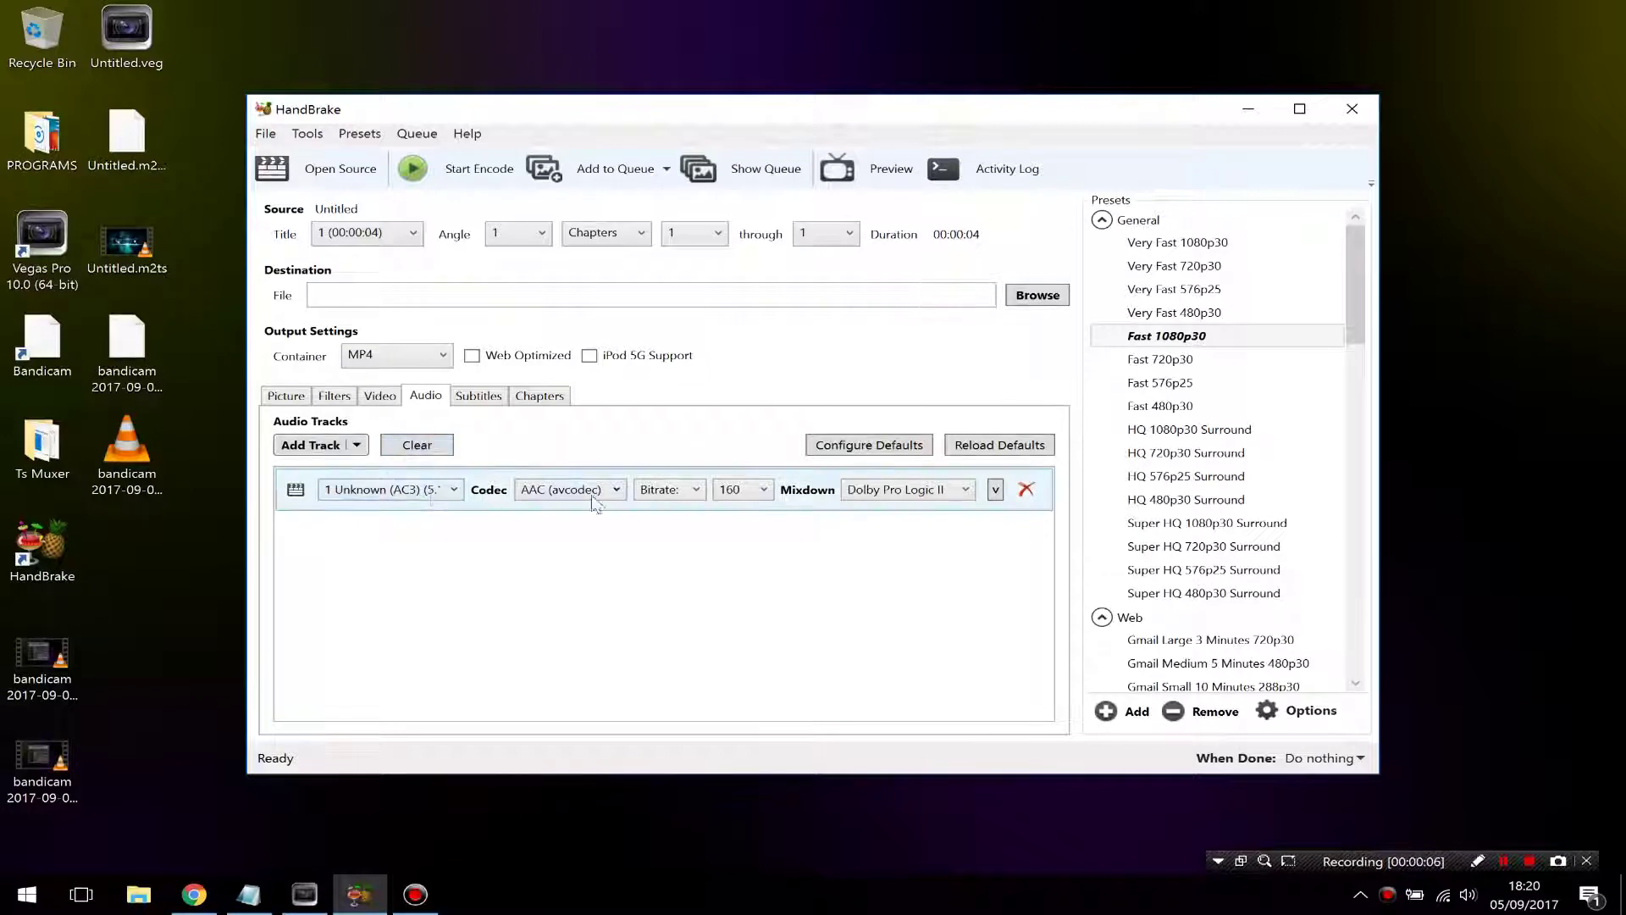
{"action": "left_click", "coordinate": [751, 492]}
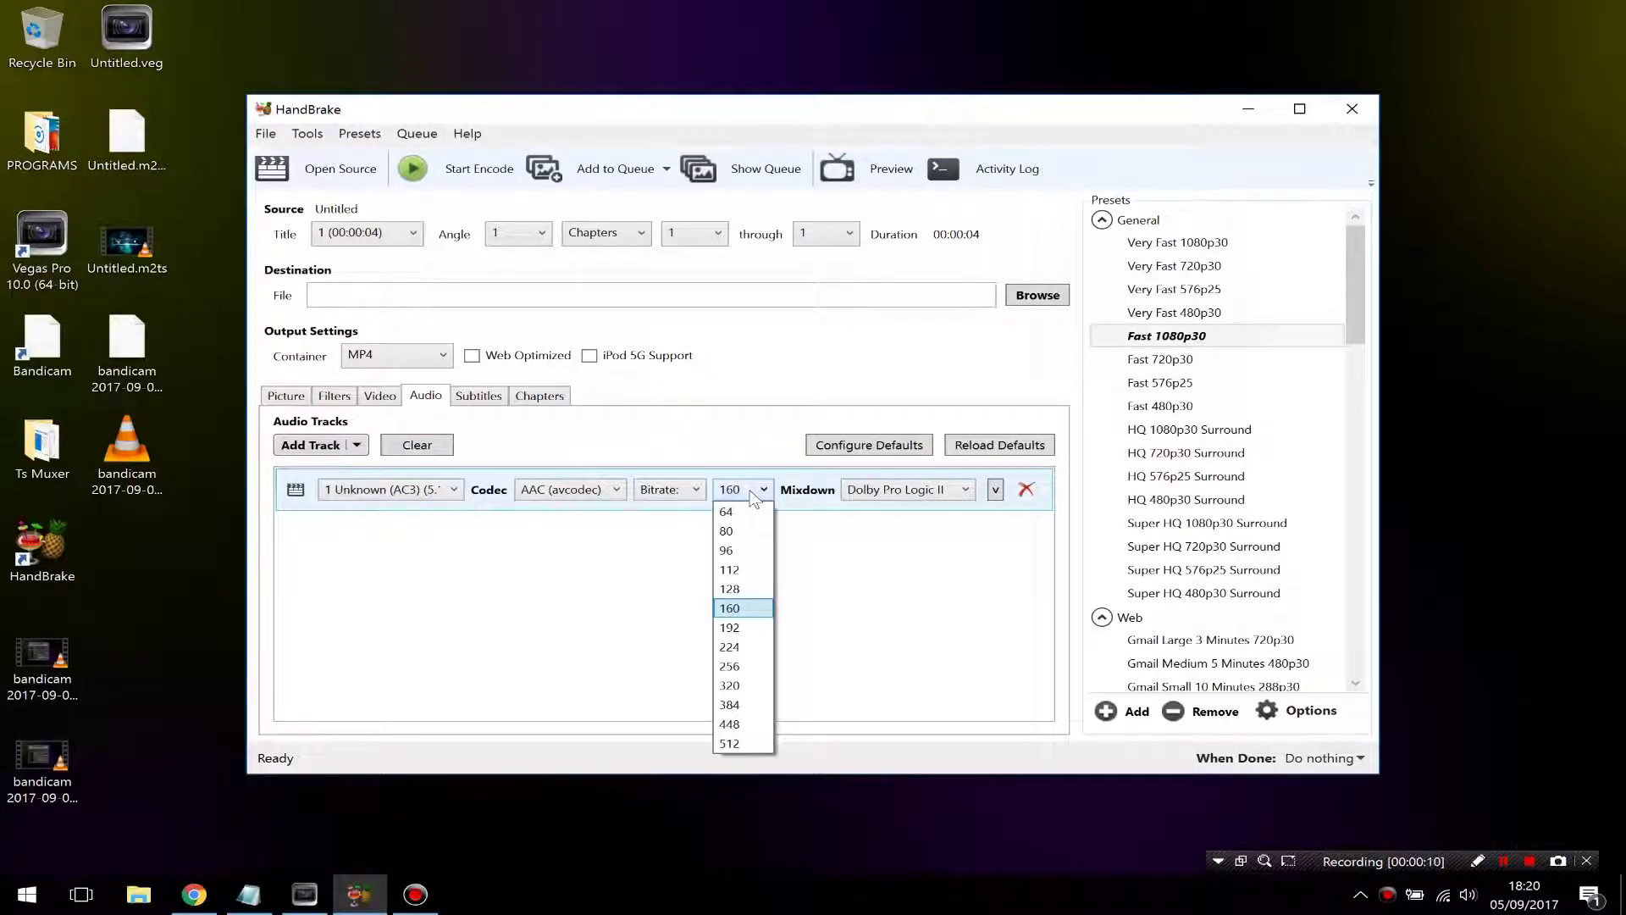
{"action": "left_click", "coordinate": [735, 688]}
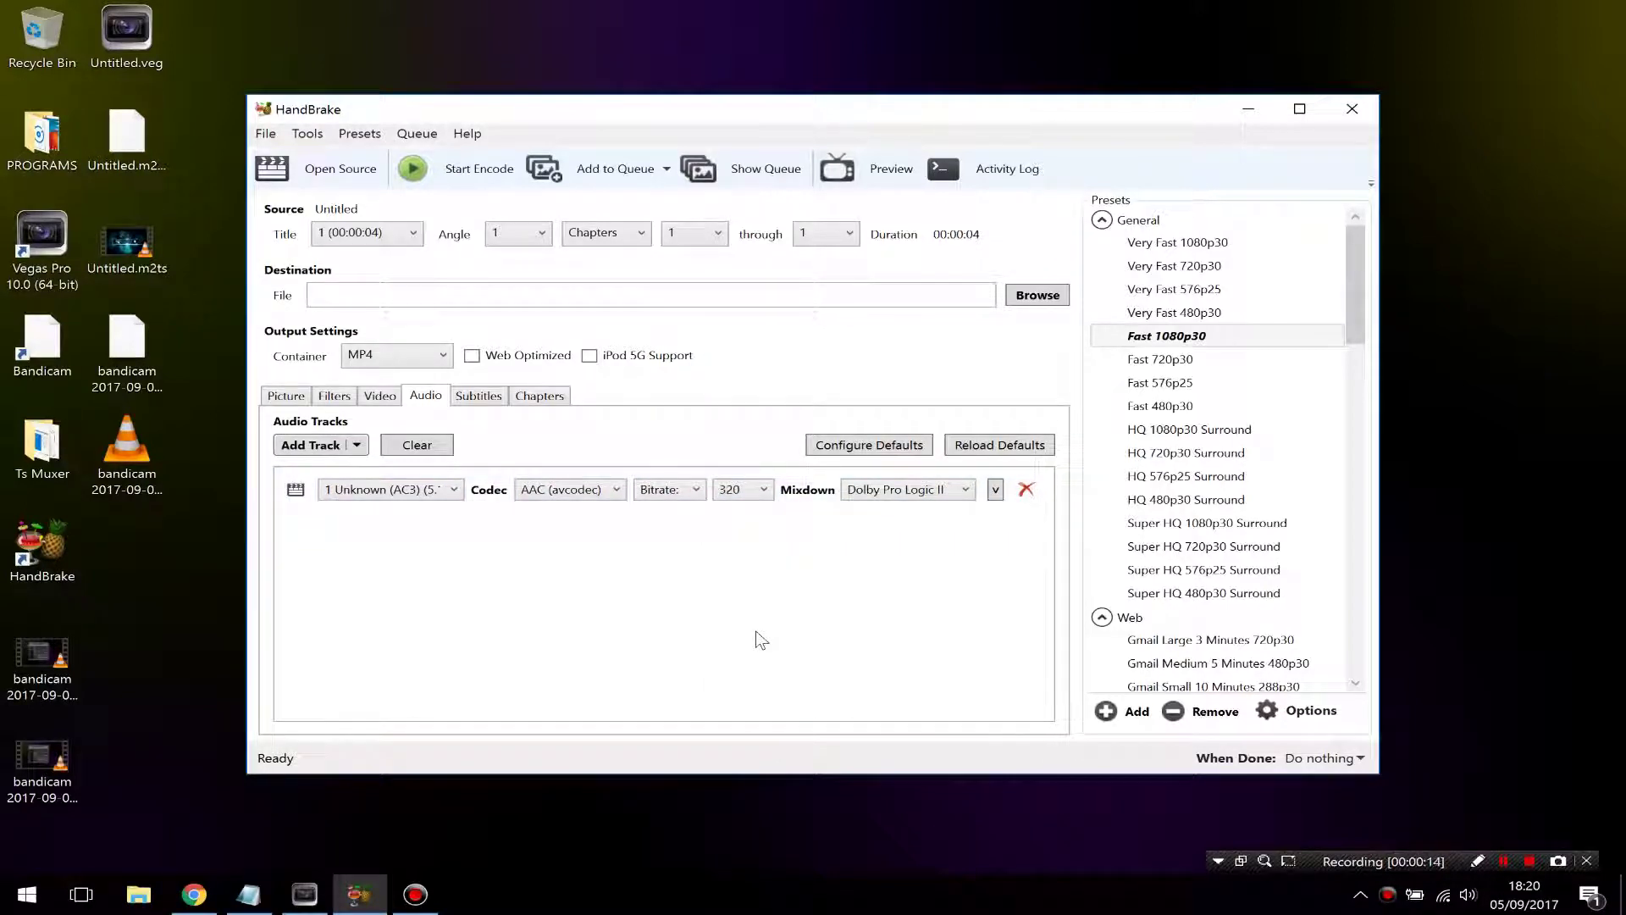
{"action": "left_click", "coordinate": [582, 491]}
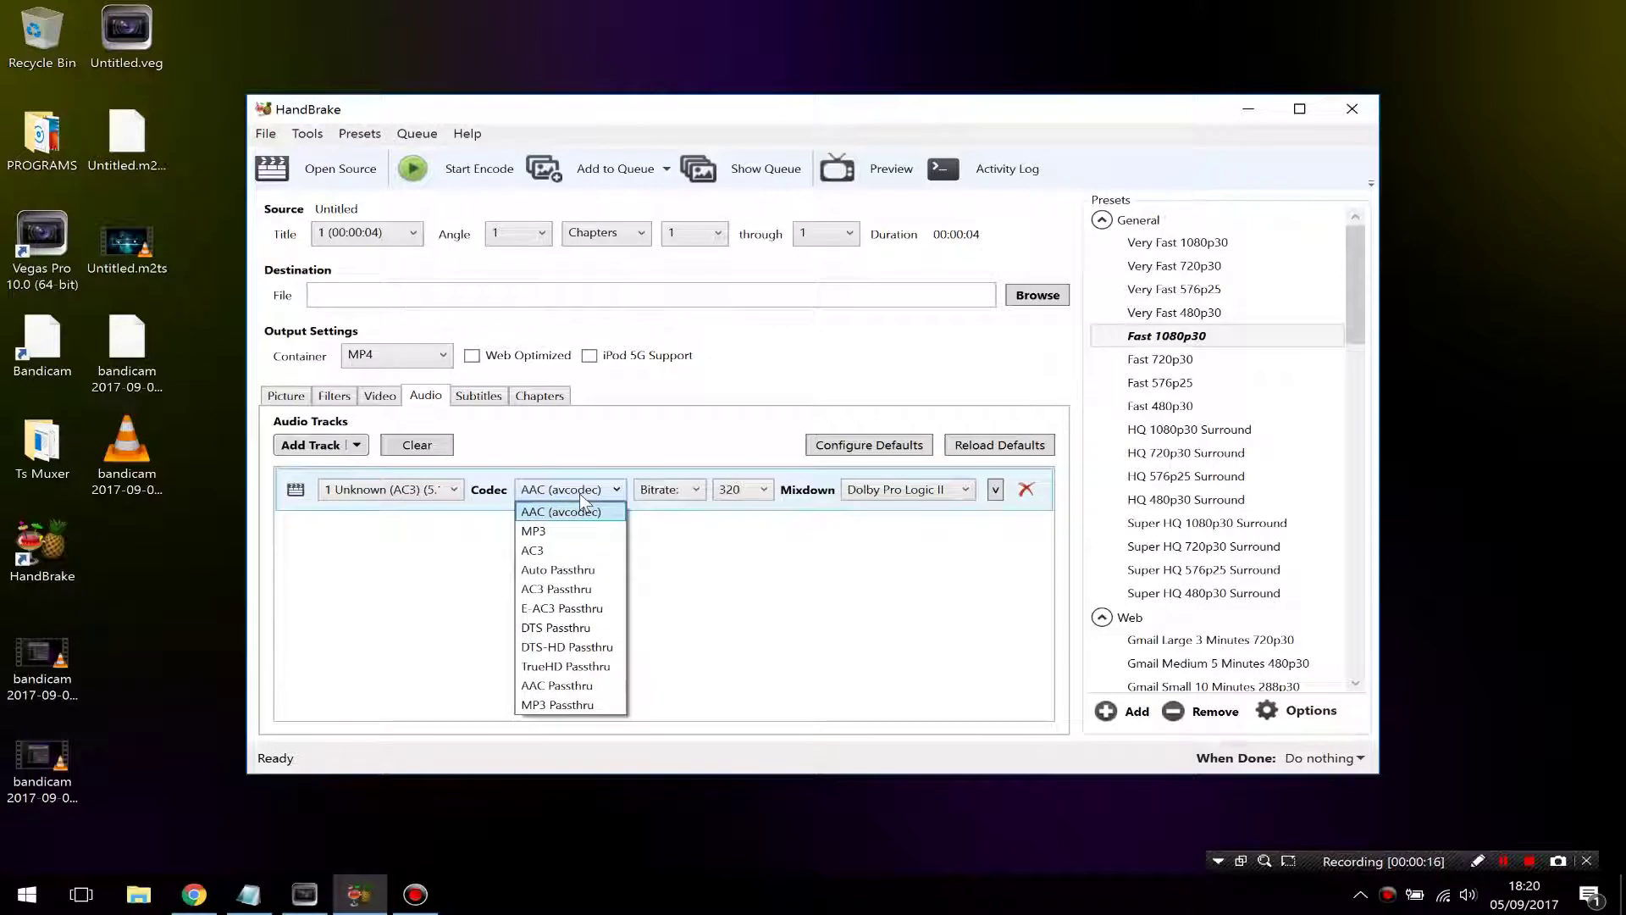
{"action": "left_click", "coordinate": [566, 688]}
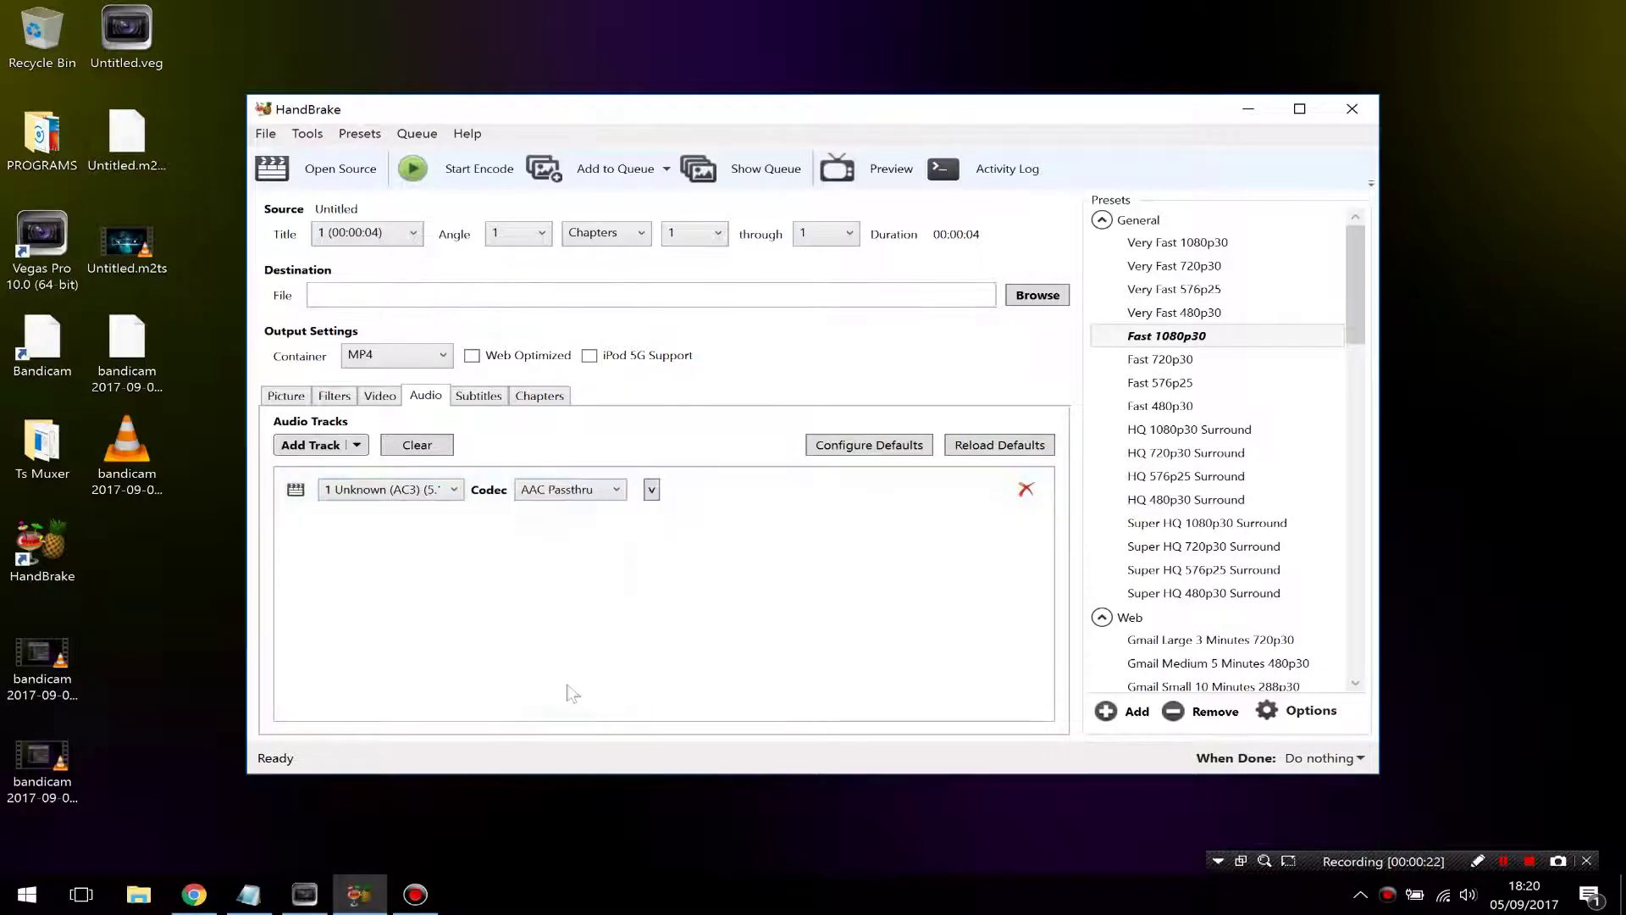
{"action": "left_click", "coordinate": [549, 500]}
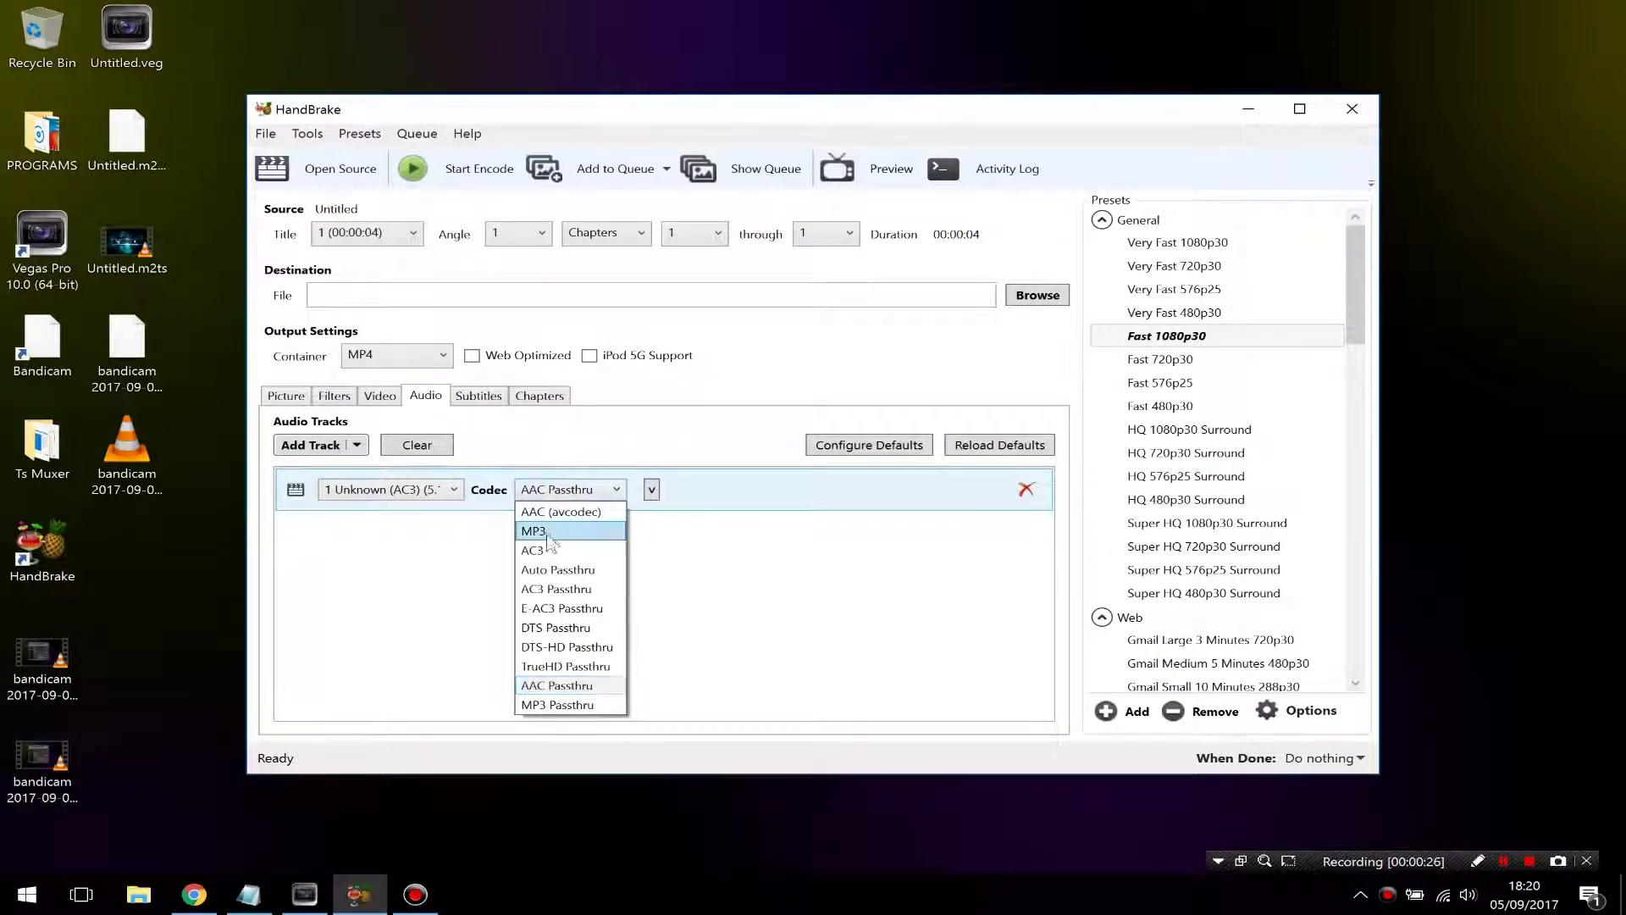
{"action": "left_click", "coordinate": [533, 531]}
Keep the 320 bitrate and MP3 codec, and change the mixdown to Stereo.
{"action": "left_click", "coordinate": [766, 491]}
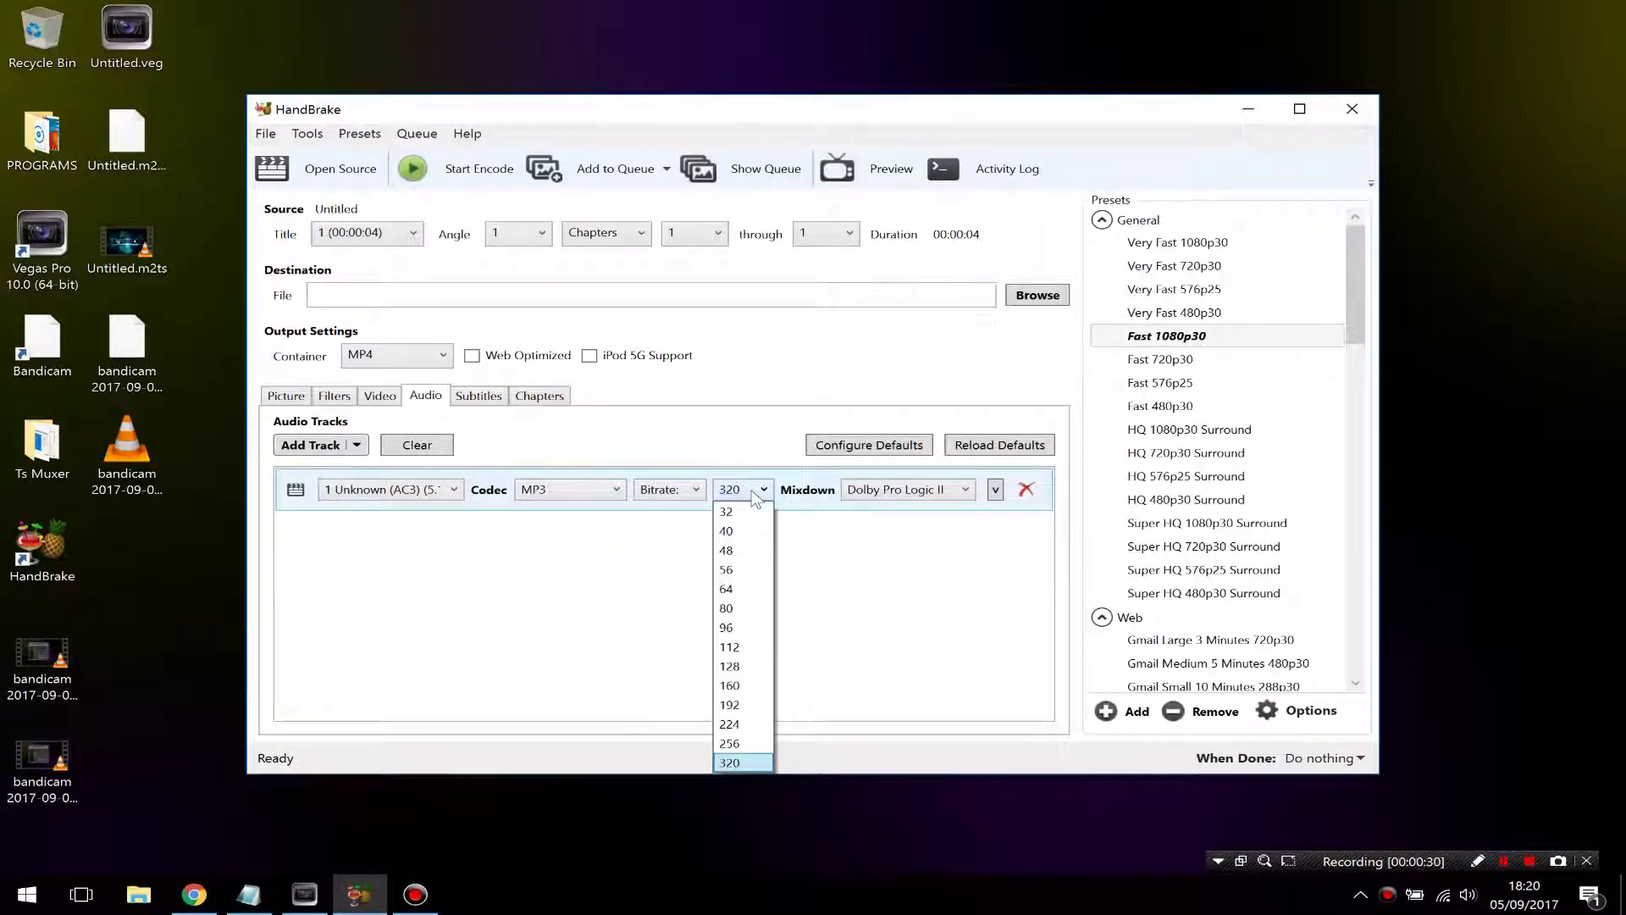
{"action": "left_click", "coordinate": [957, 491]}
{"action": "left_click", "coordinate": [956, 491]}
{"action": "left_click", "coordinate": [864, 532]}
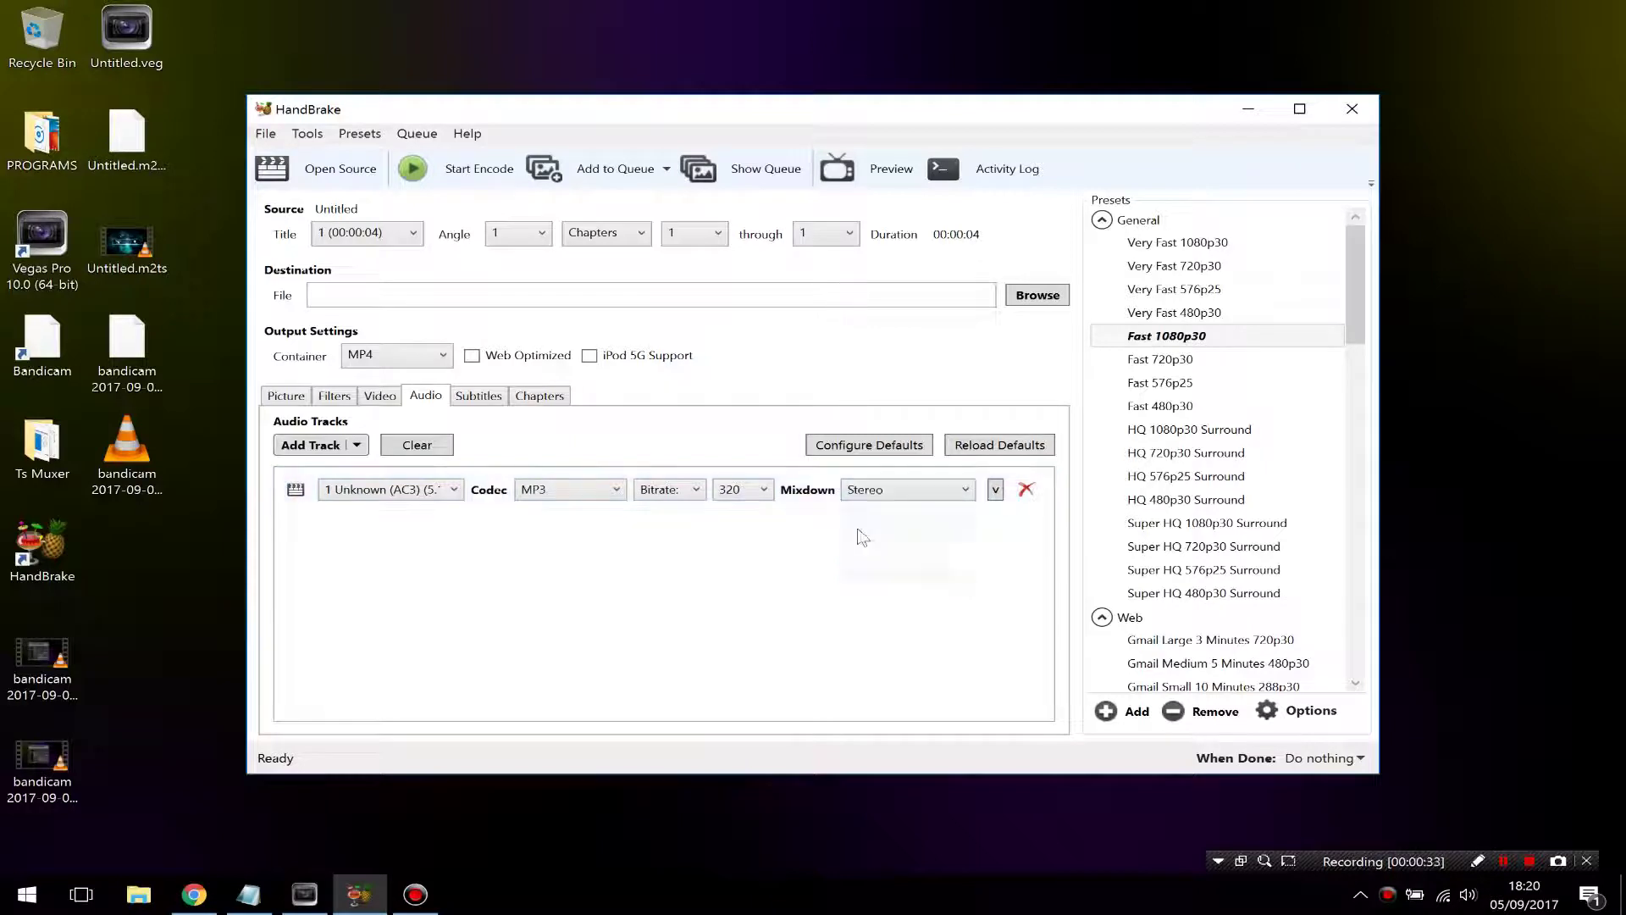
{"action": "left_click", "coordinate": [766, 491]}
{"action": "left_click", "coordinate": [583, 491]}
{"action": "left_click", "coordinate": [582, 491]}
{"action": "left_click", "coordinate": [582, 491]}
Switch the audio codec to AC3 Passthru.
{"action": "left_click", "coordinate": [561, 491]}
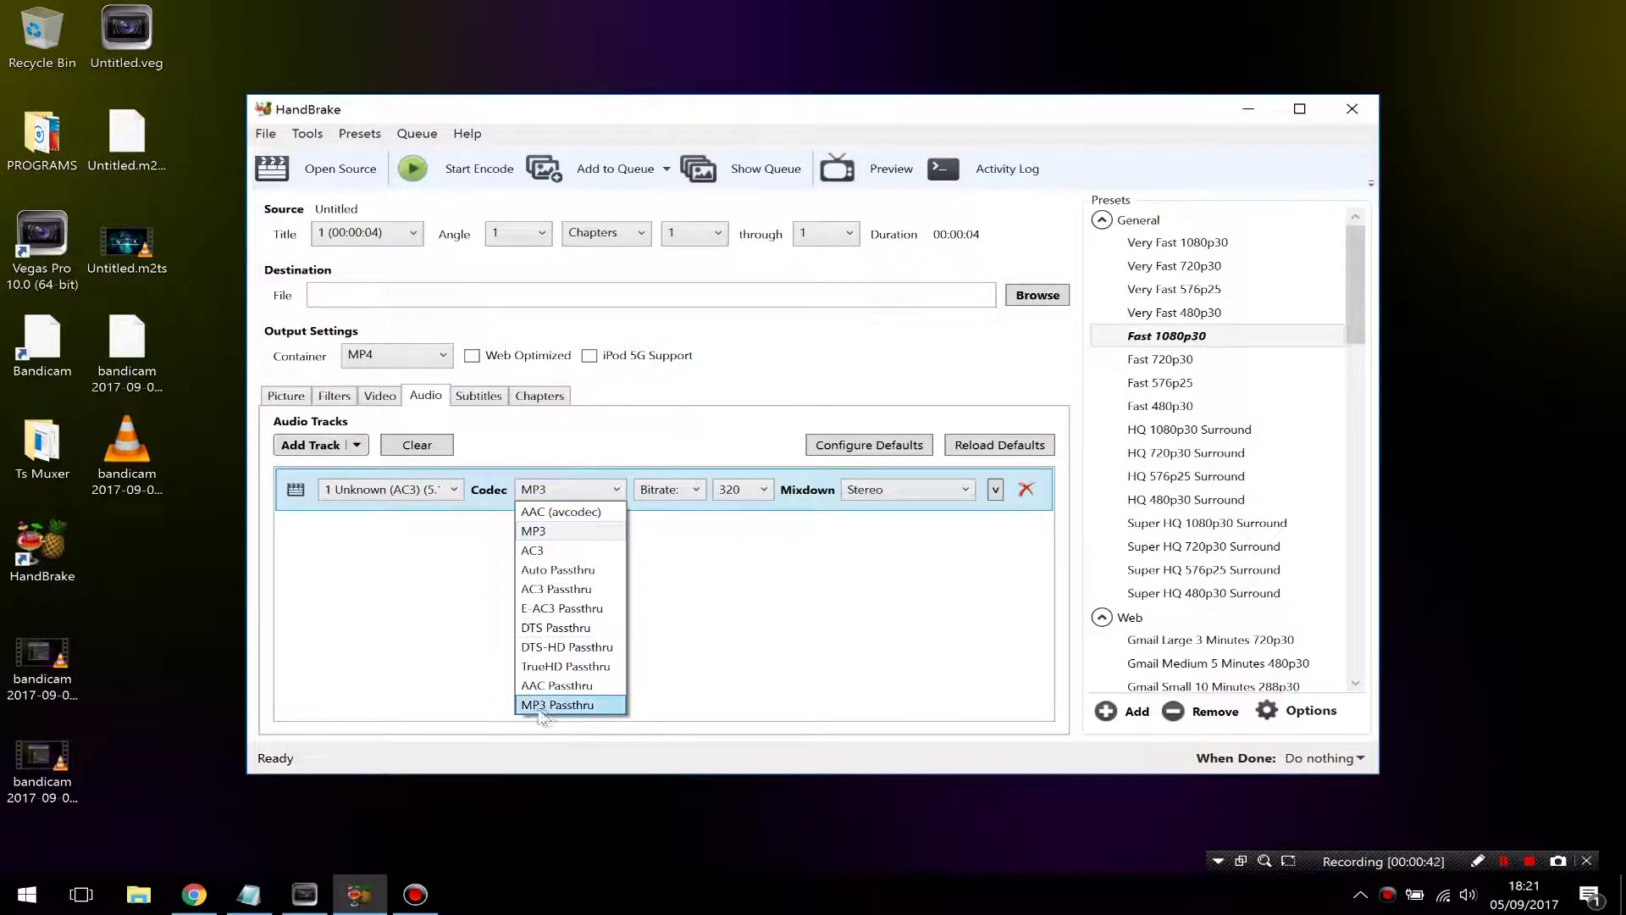
{"action": "left_click", "coordinate": [546, 587]}
{"action": "left_click", "coordinate": [583, 491]}
{"action": "left_click", "coordinate": [582, 498]}
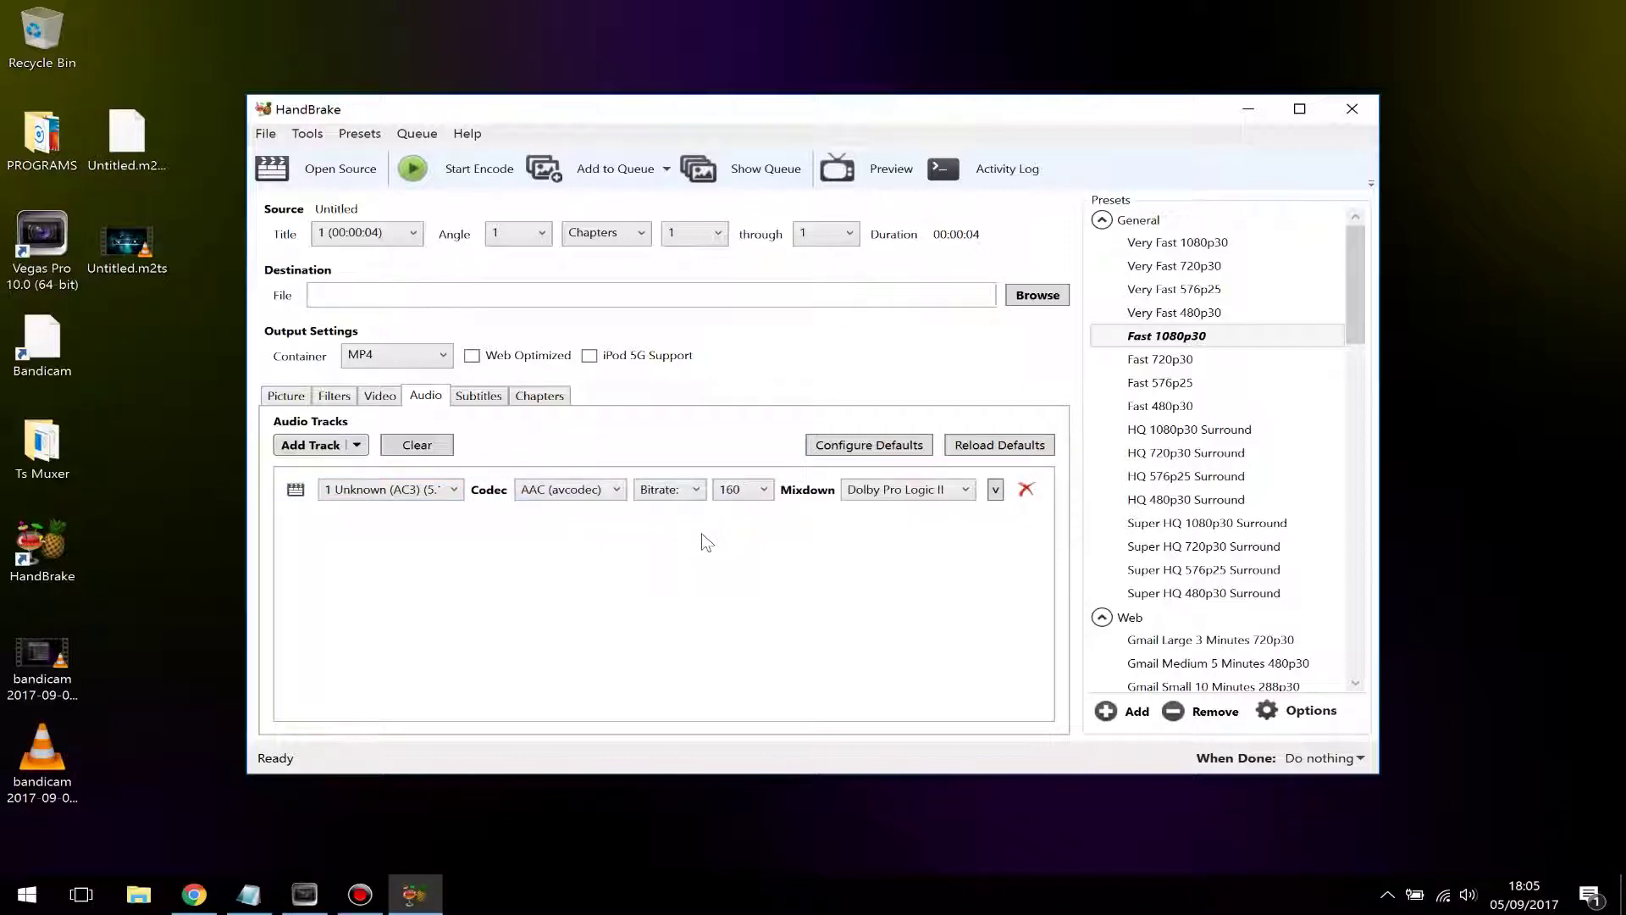
Set the audio track to codec AC3, bitrate 448 and mixdown 5.1 Channels.
{"action": "left_click", "coordinate": [566, 490]}
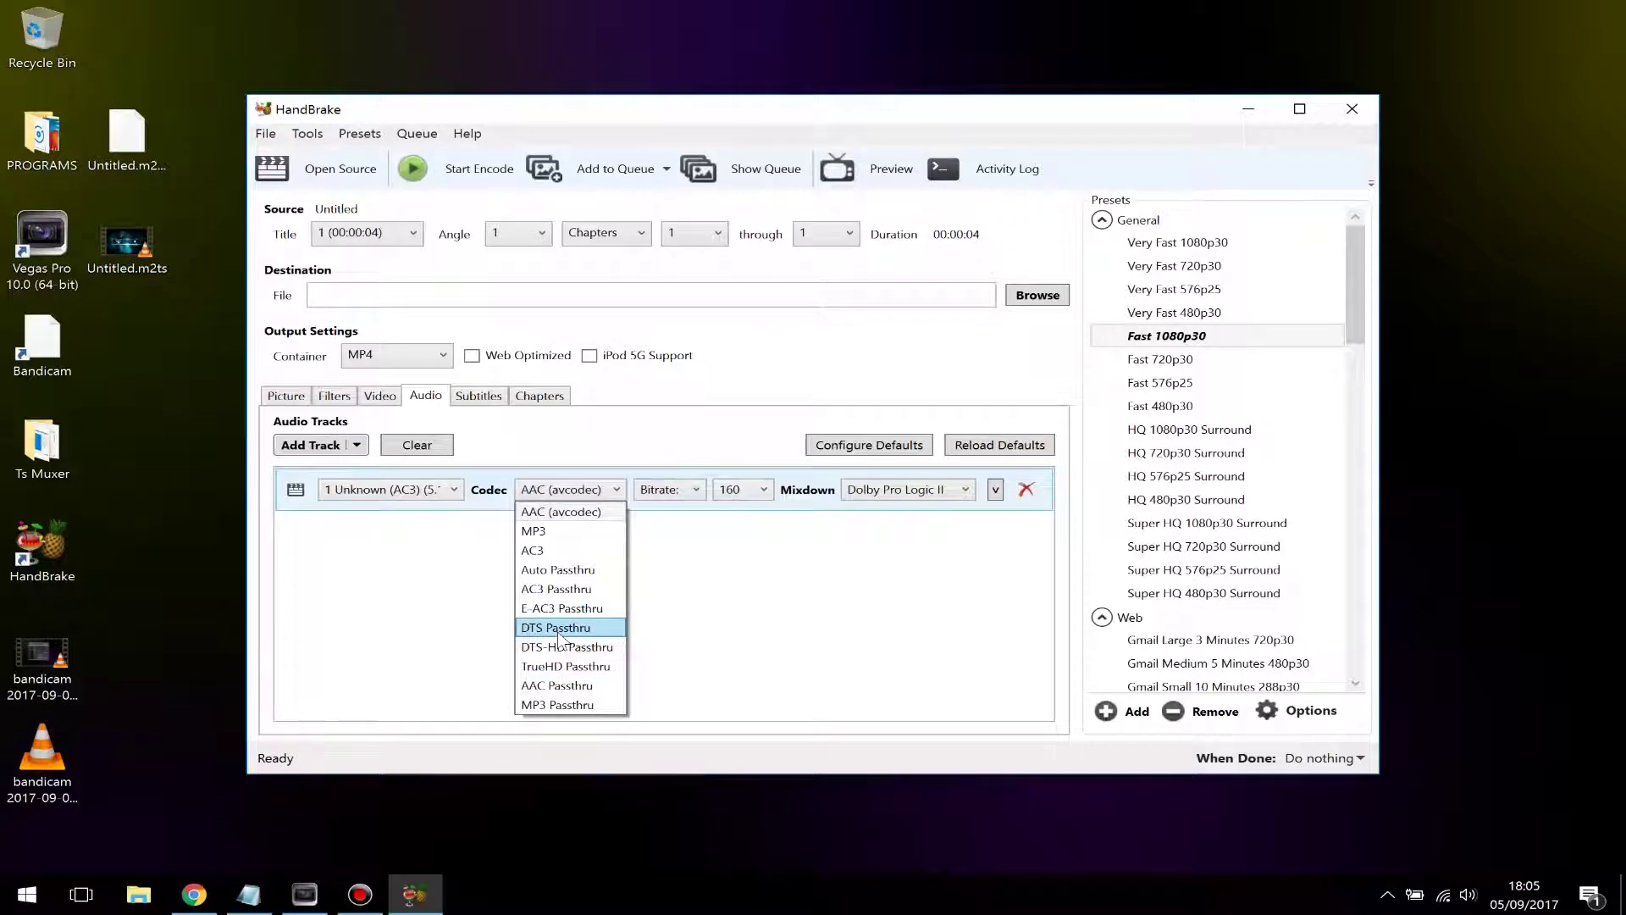
{"action": "left_click", "coordinate": [558, 552]}
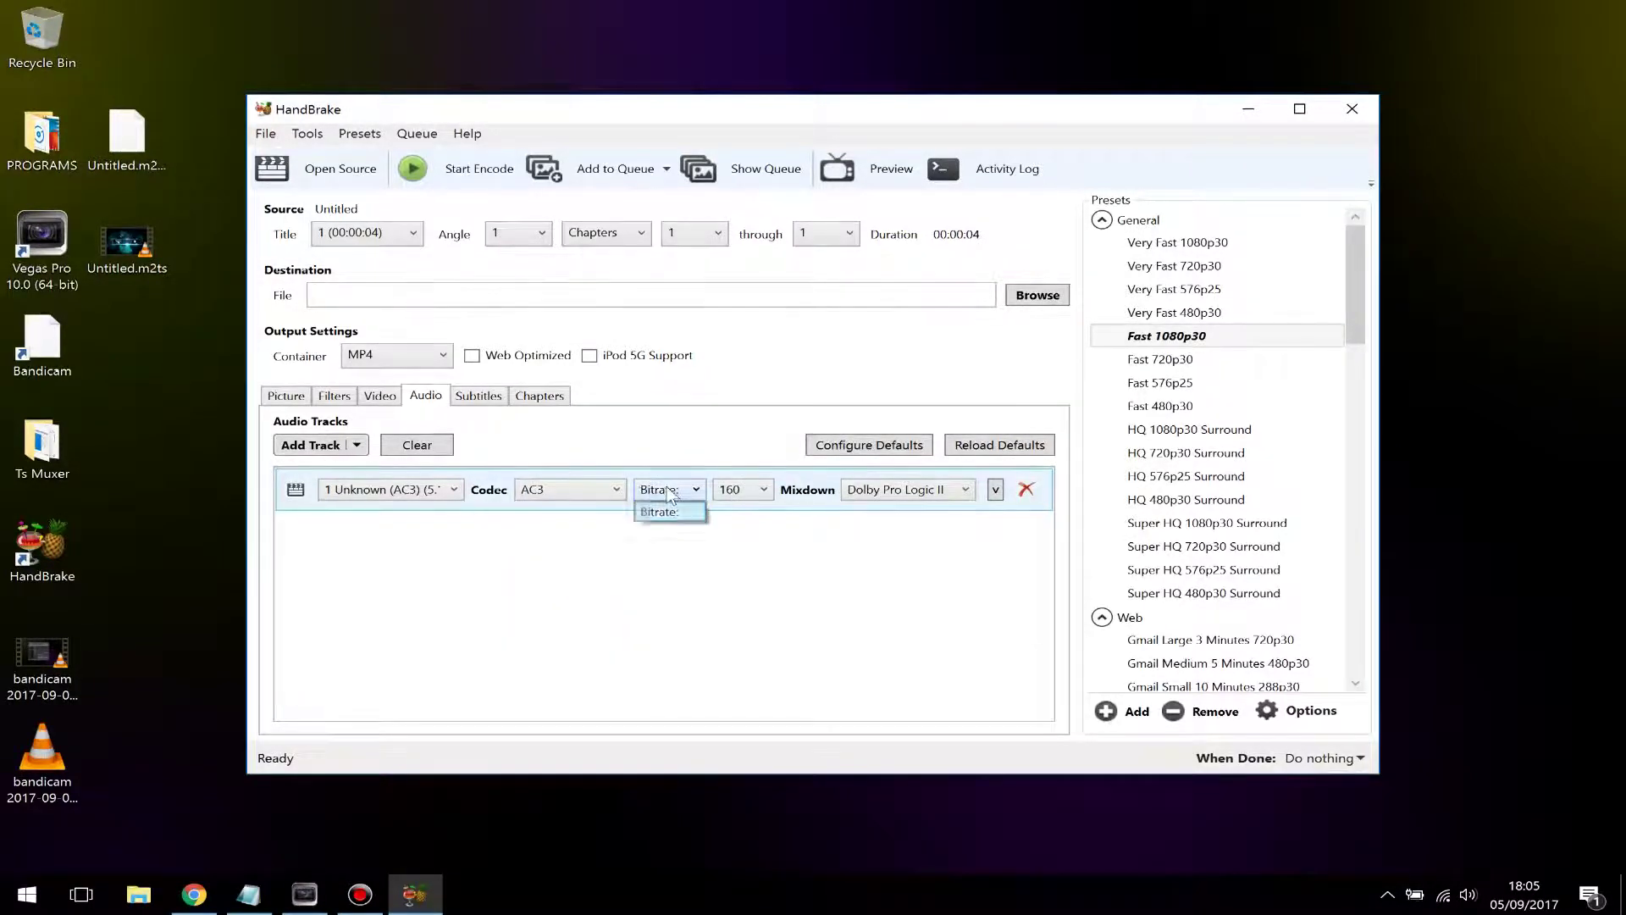
{"action": "left_click", "coordinate": [758, 494]}
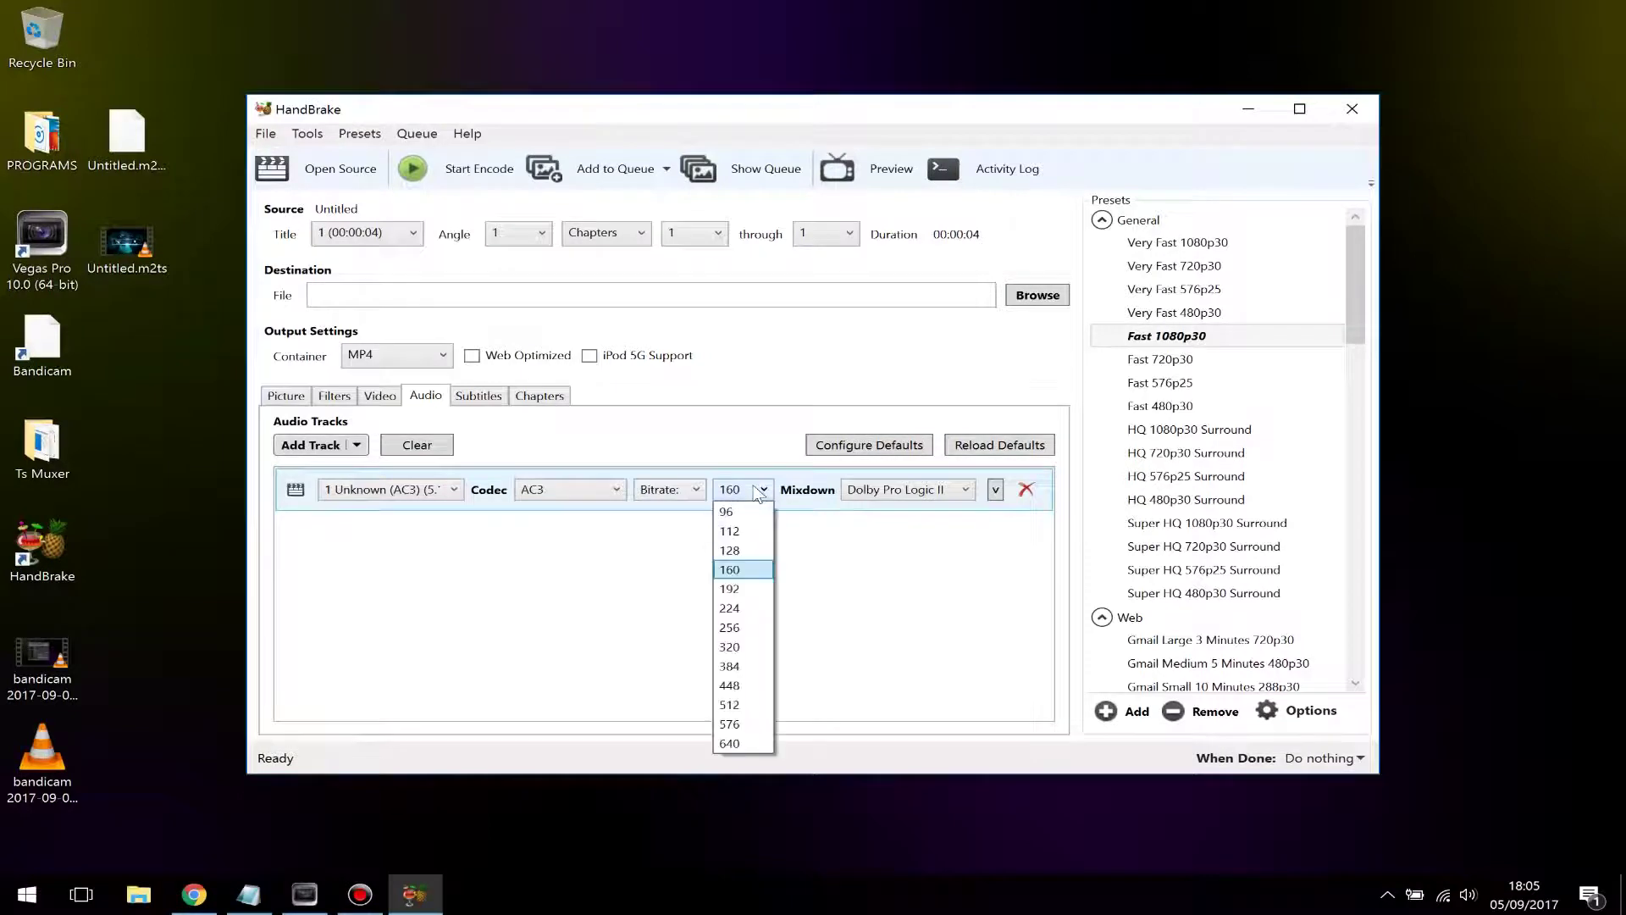
{"action": "left_click", "coordinate": [733, 686]}
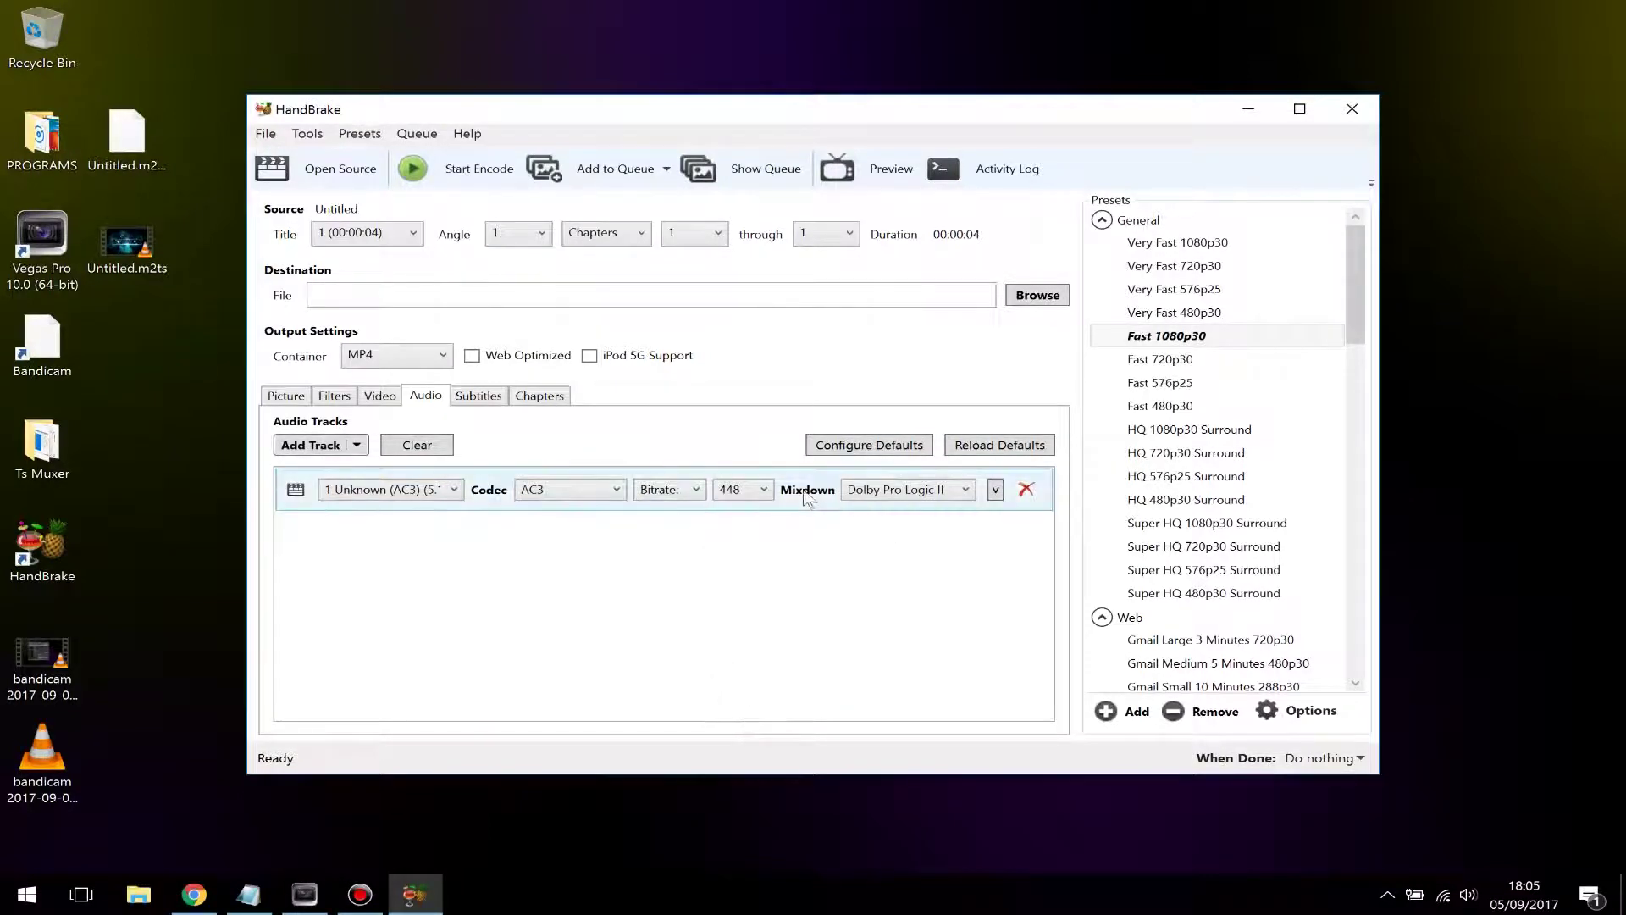
{"action": "left_click", "coordinate": [906, 494]}
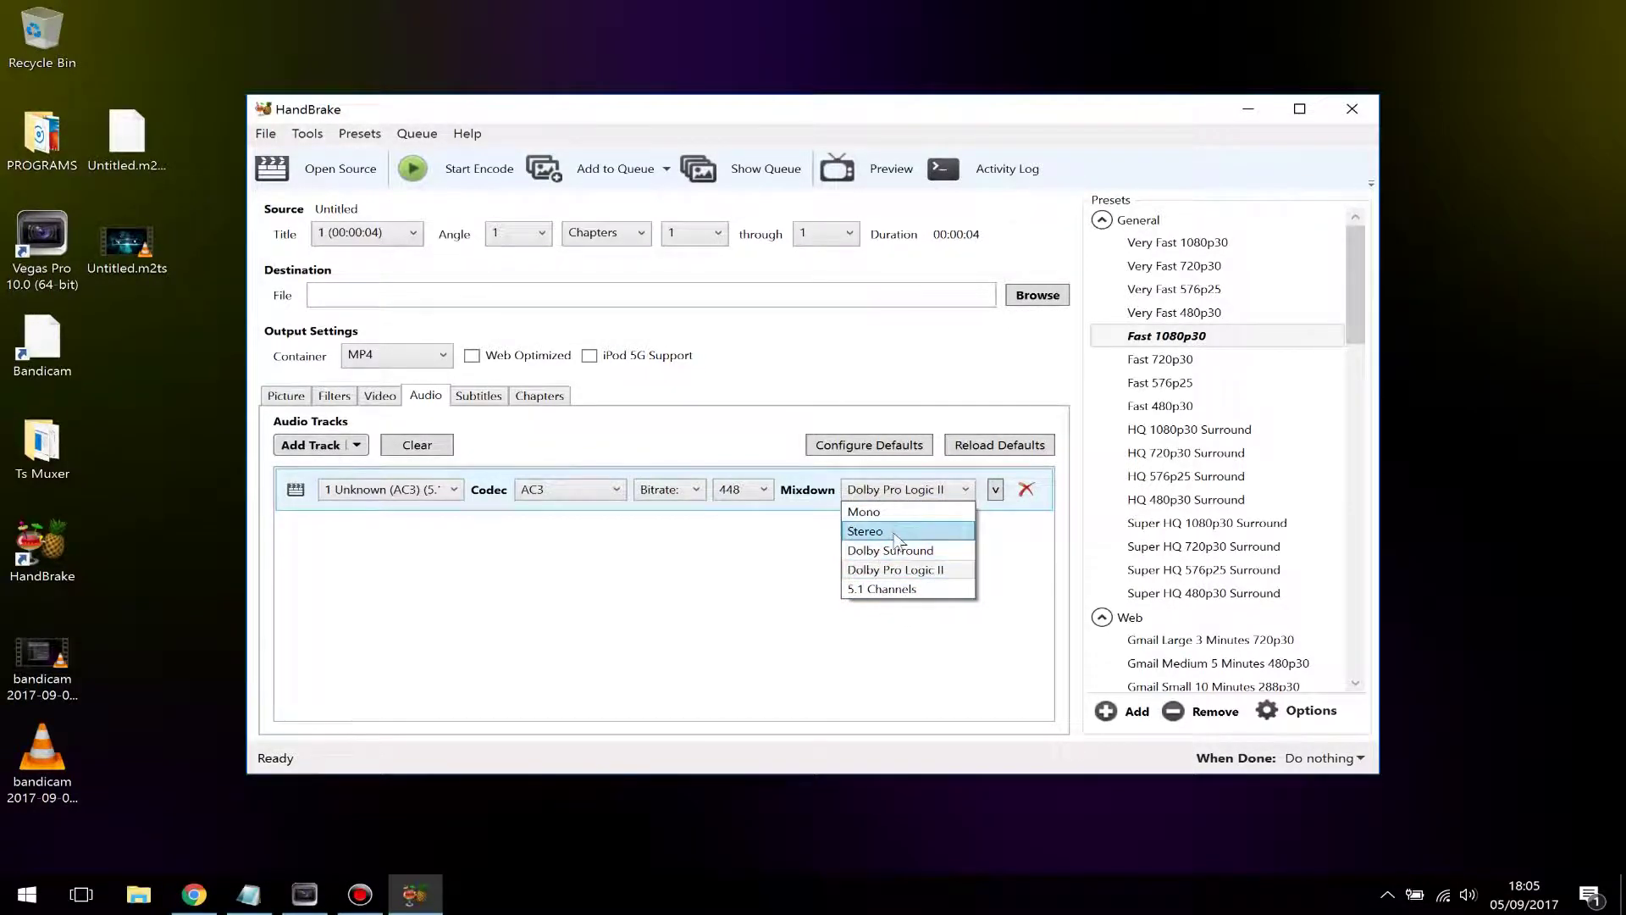
{"action": "left_click", "coordinate": [896, 593]}
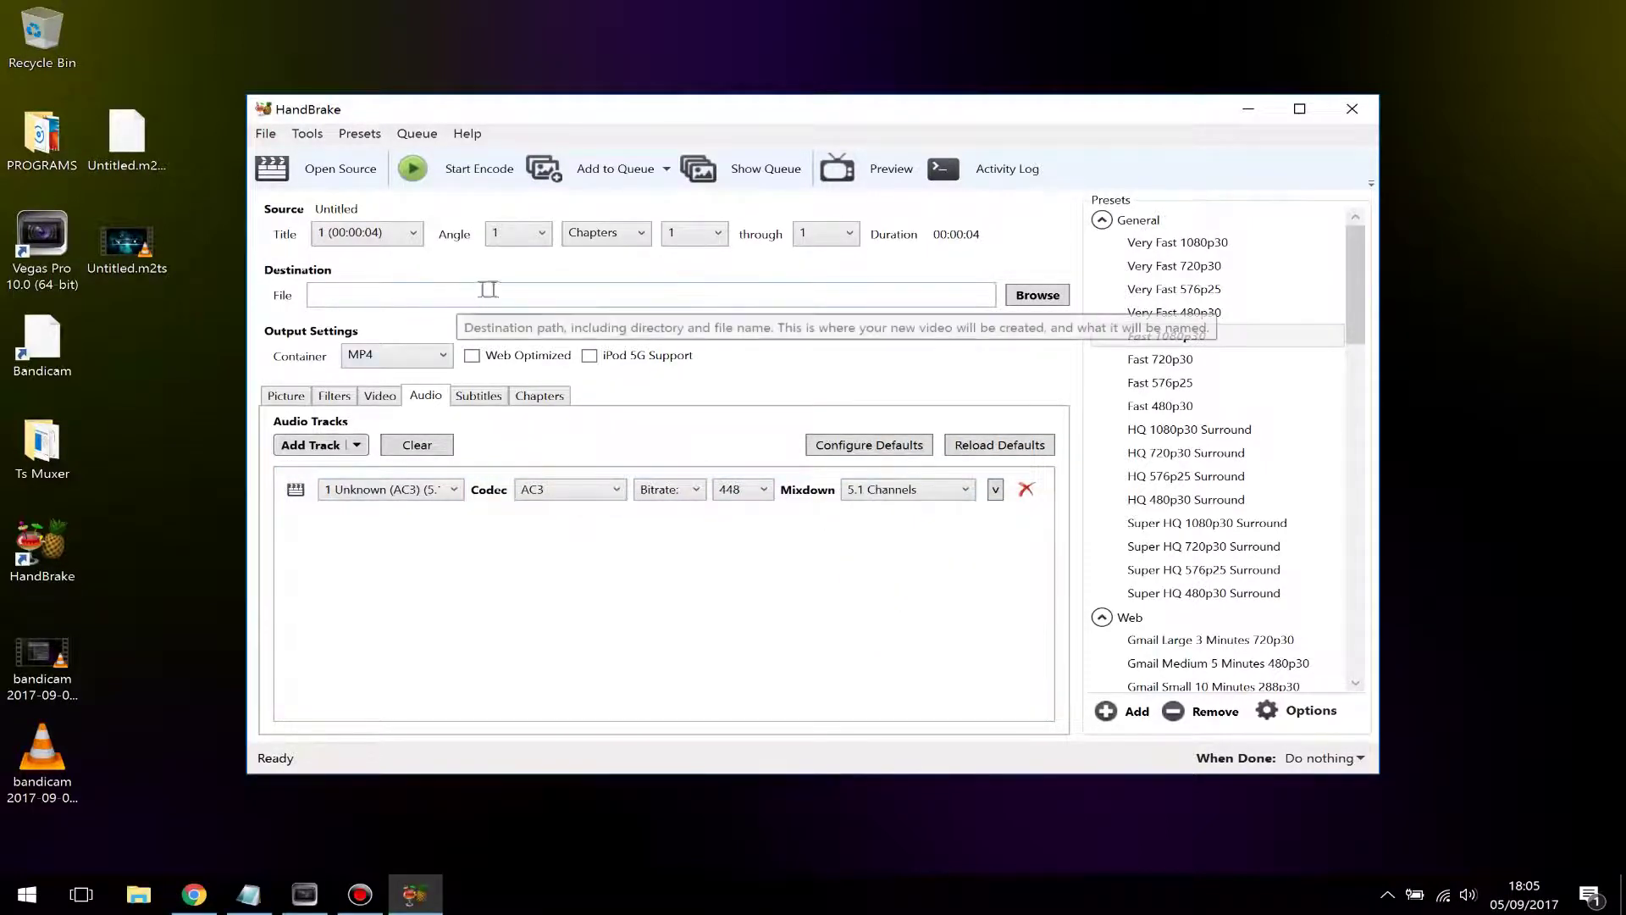
Set the output file to yujoiuytguihu on the desktop.
{"action": "left_click", "coordinate": [446, 298]}
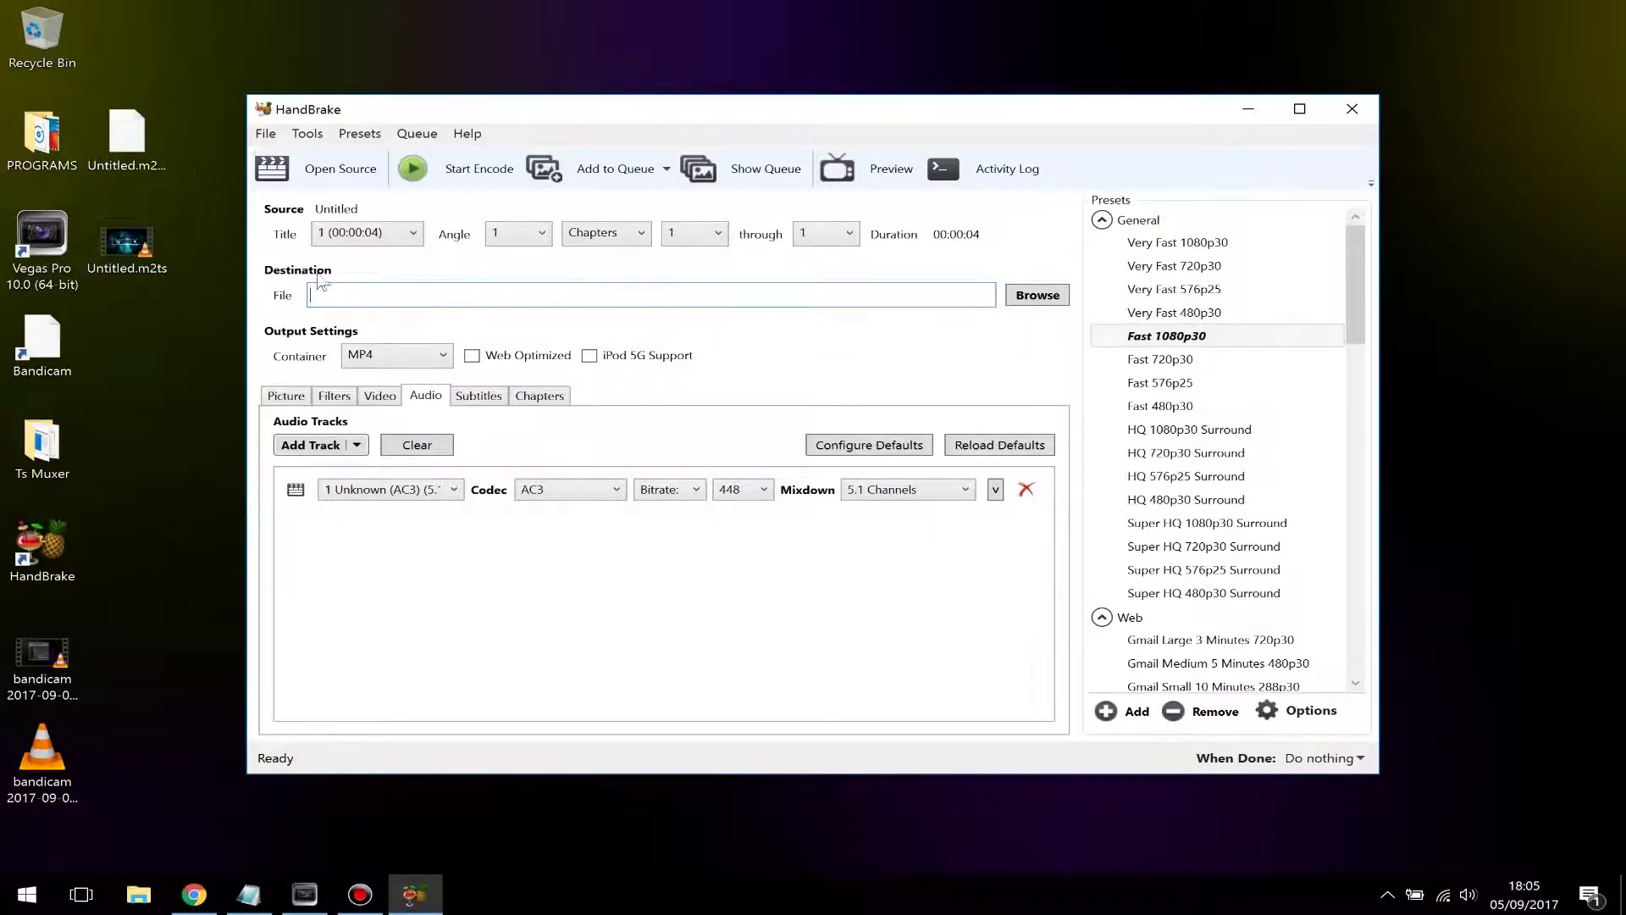
{"action": "left_click", "coordinate": [1035, 298]}
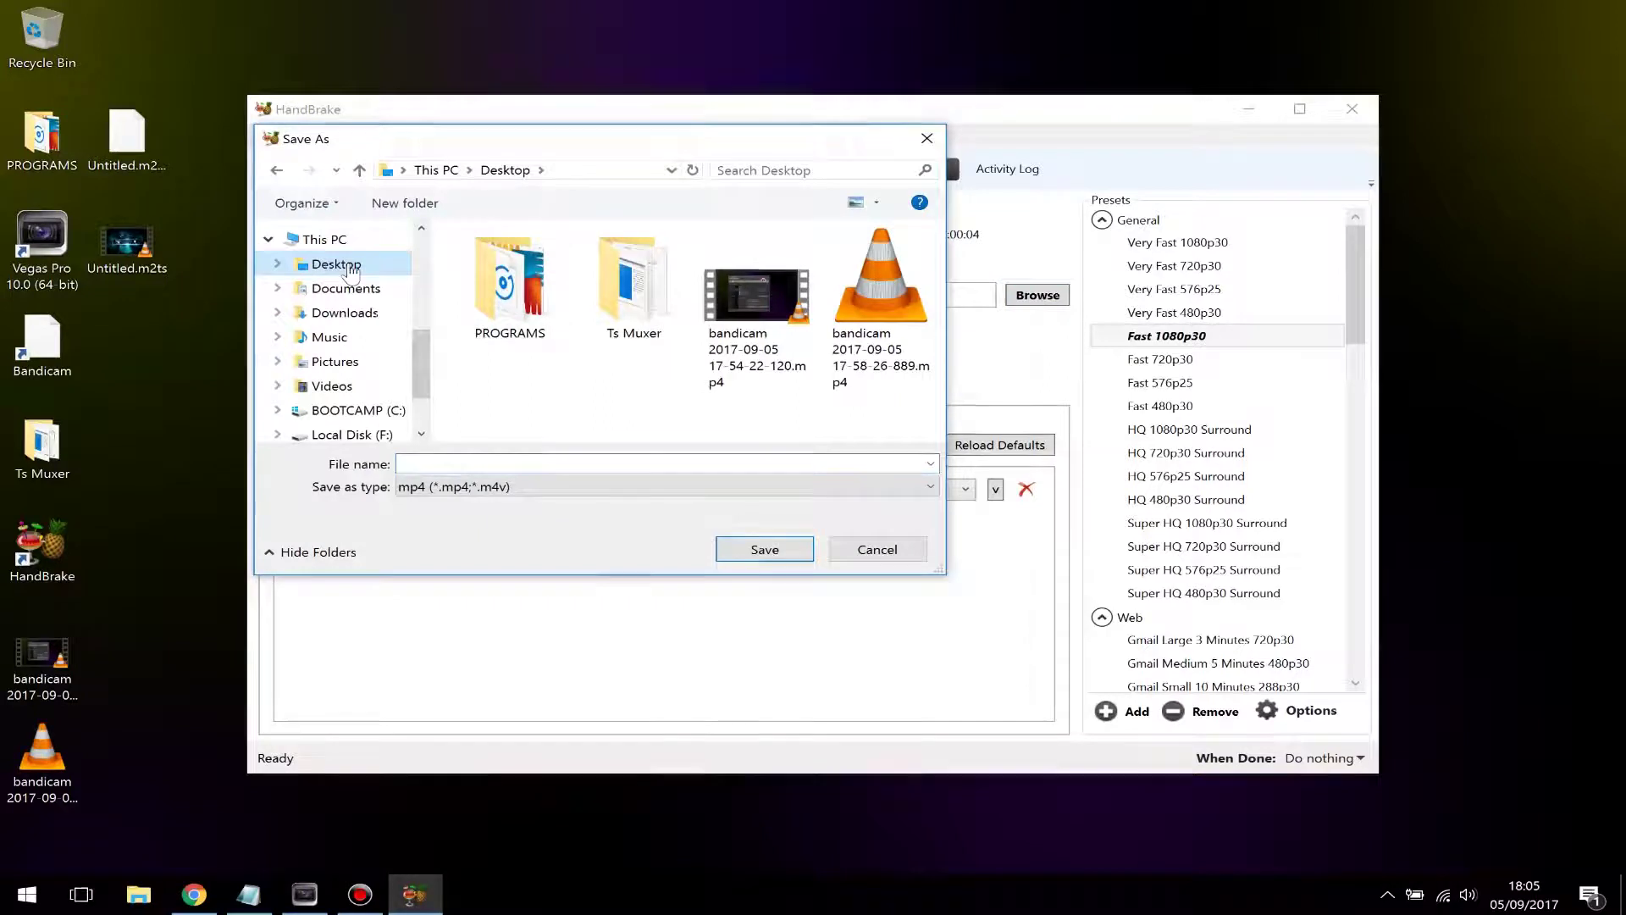
{"action": "left_click", "coordinate": [545, 464]}
{"action": "type", "text": "yujoiuytguihu"}
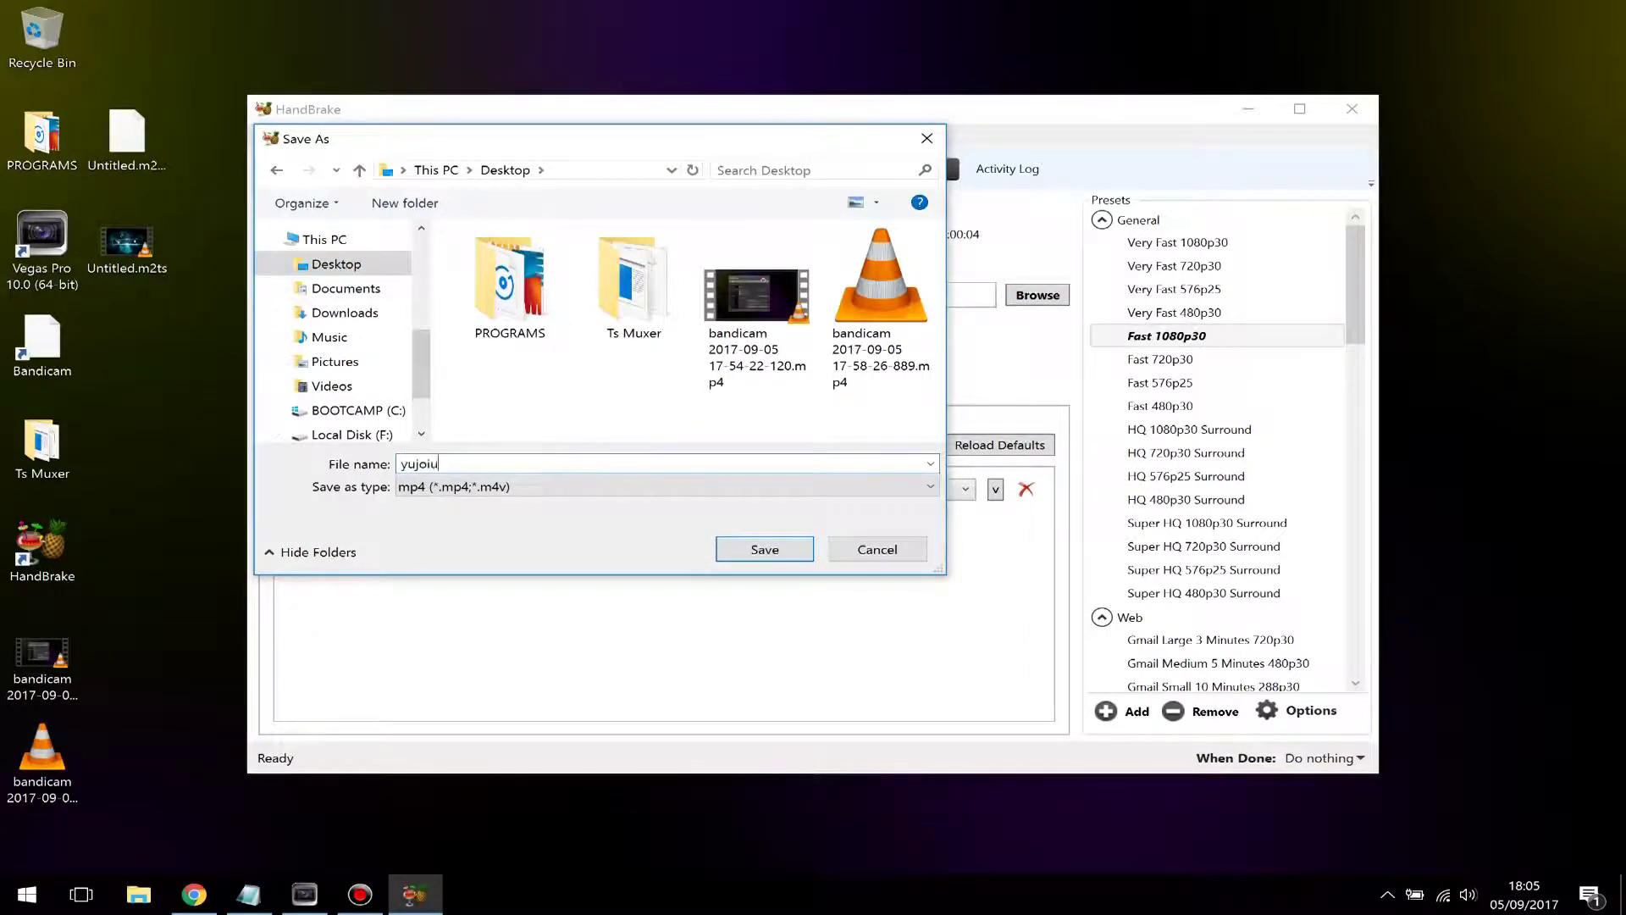
{"action": "left_click", "coordinate": [765, 548]}
Dismiss the low disk space warning, encode the video, and close HandBrake.
{"action": "left_click", "coordinate": [978, 521]}
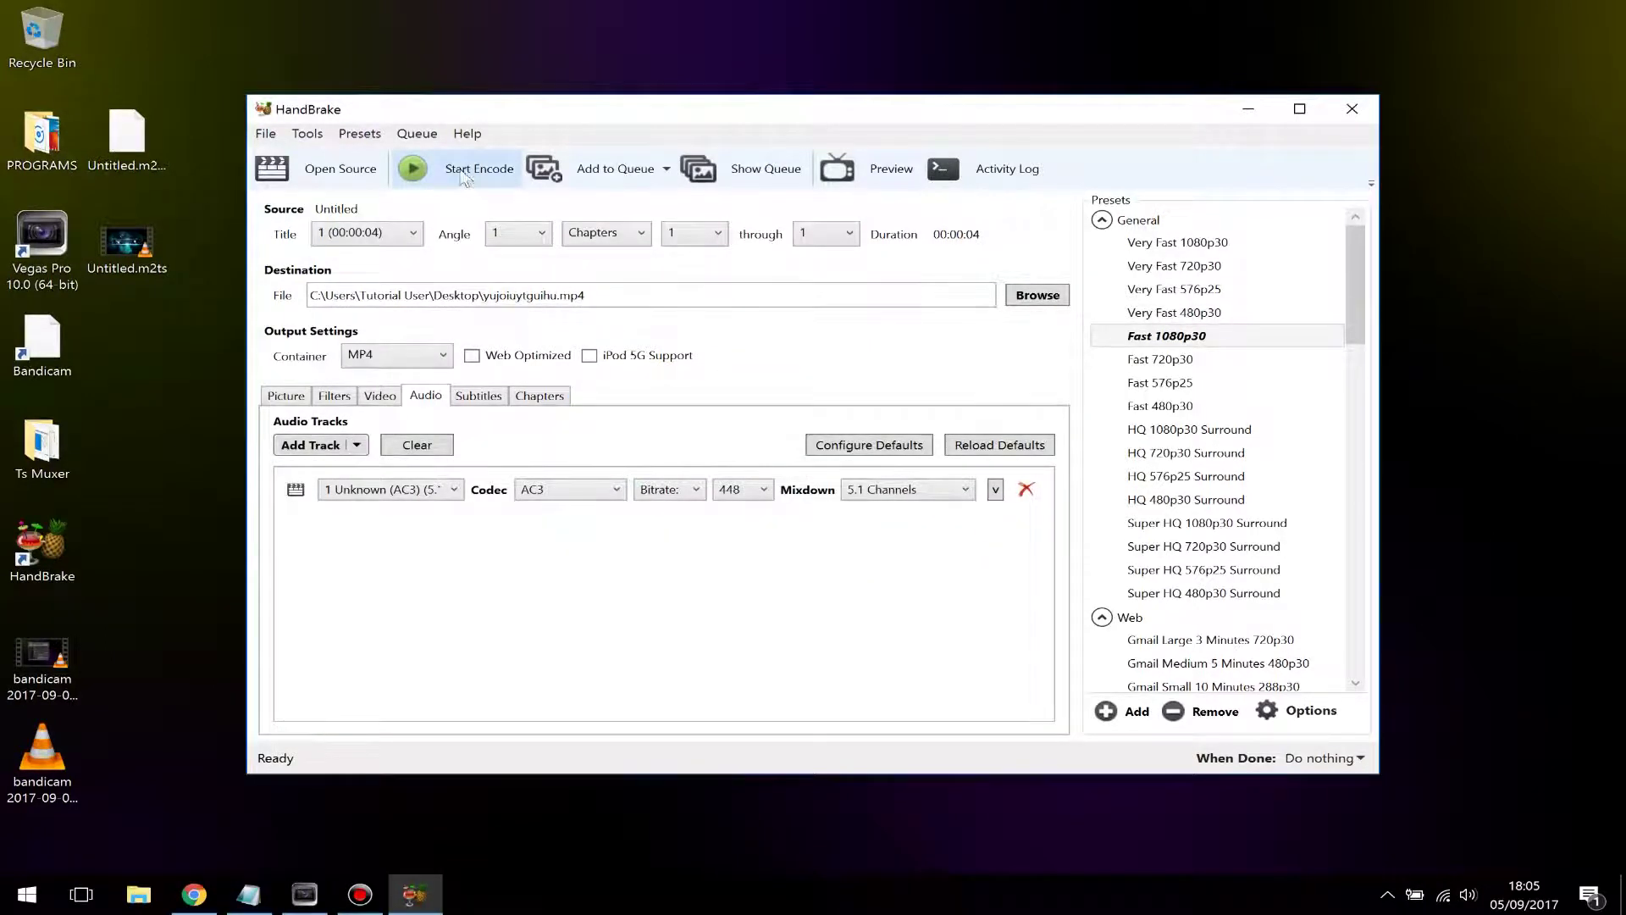
{"action": "left_click", "coordinate": [427, 169]}
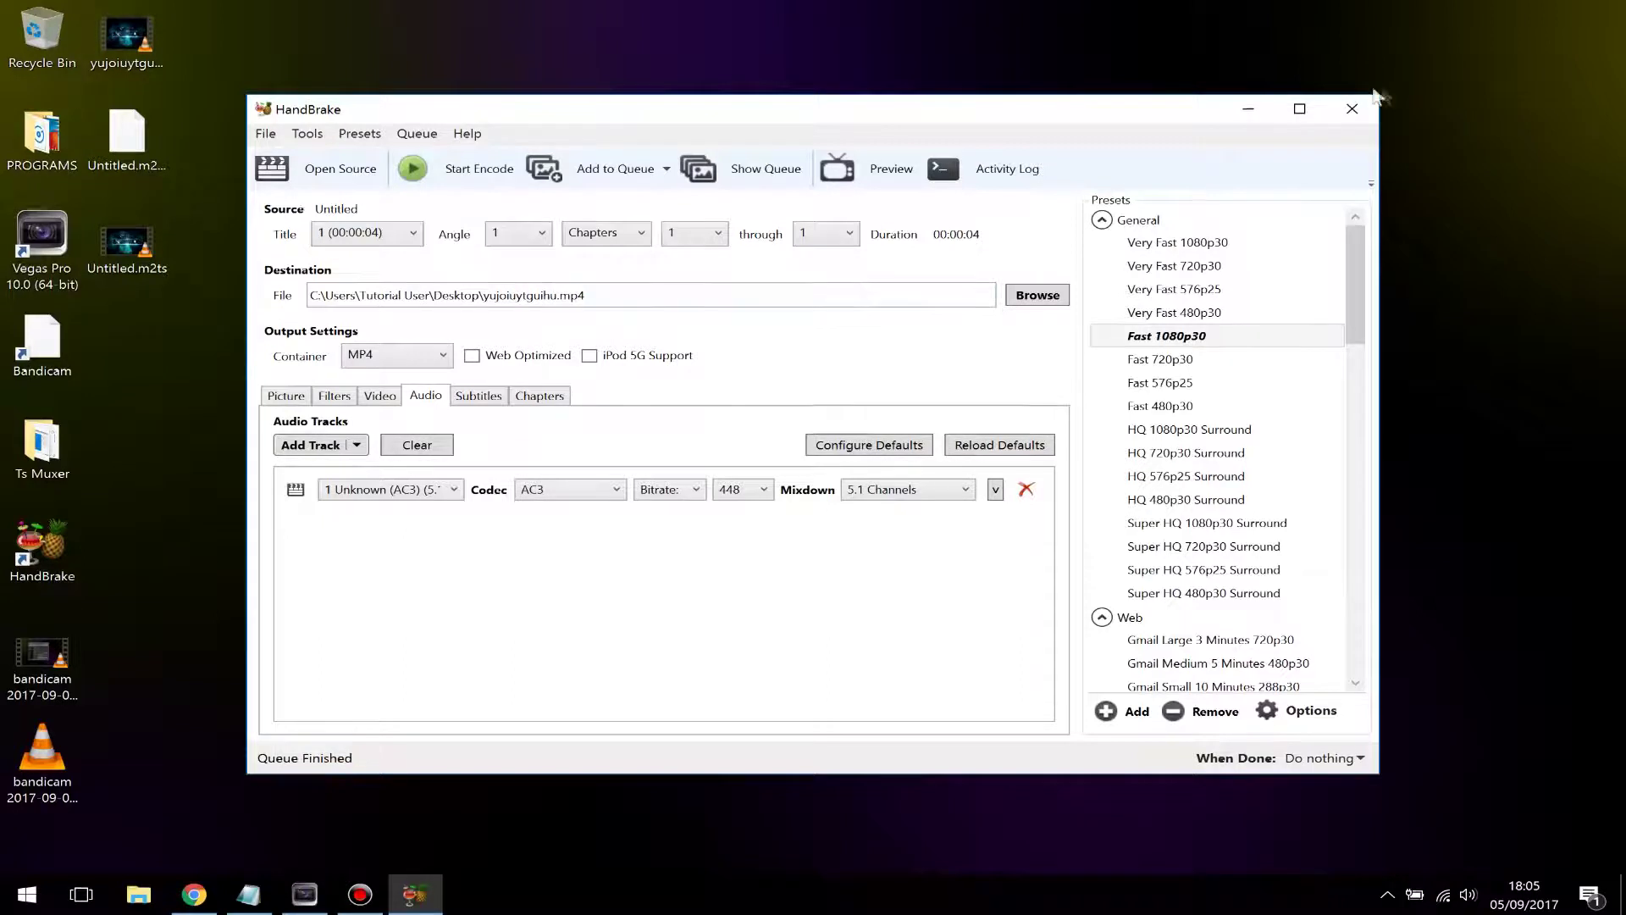
{"action": "left_click", "coordinate": [1350, 108]}
Rearrange the desktop icons and play the new yujoiuytguihu.mp4.
{"action": "left_click_drag", "start_coordinate": [135, 33], "coordinate": [429, 97]}
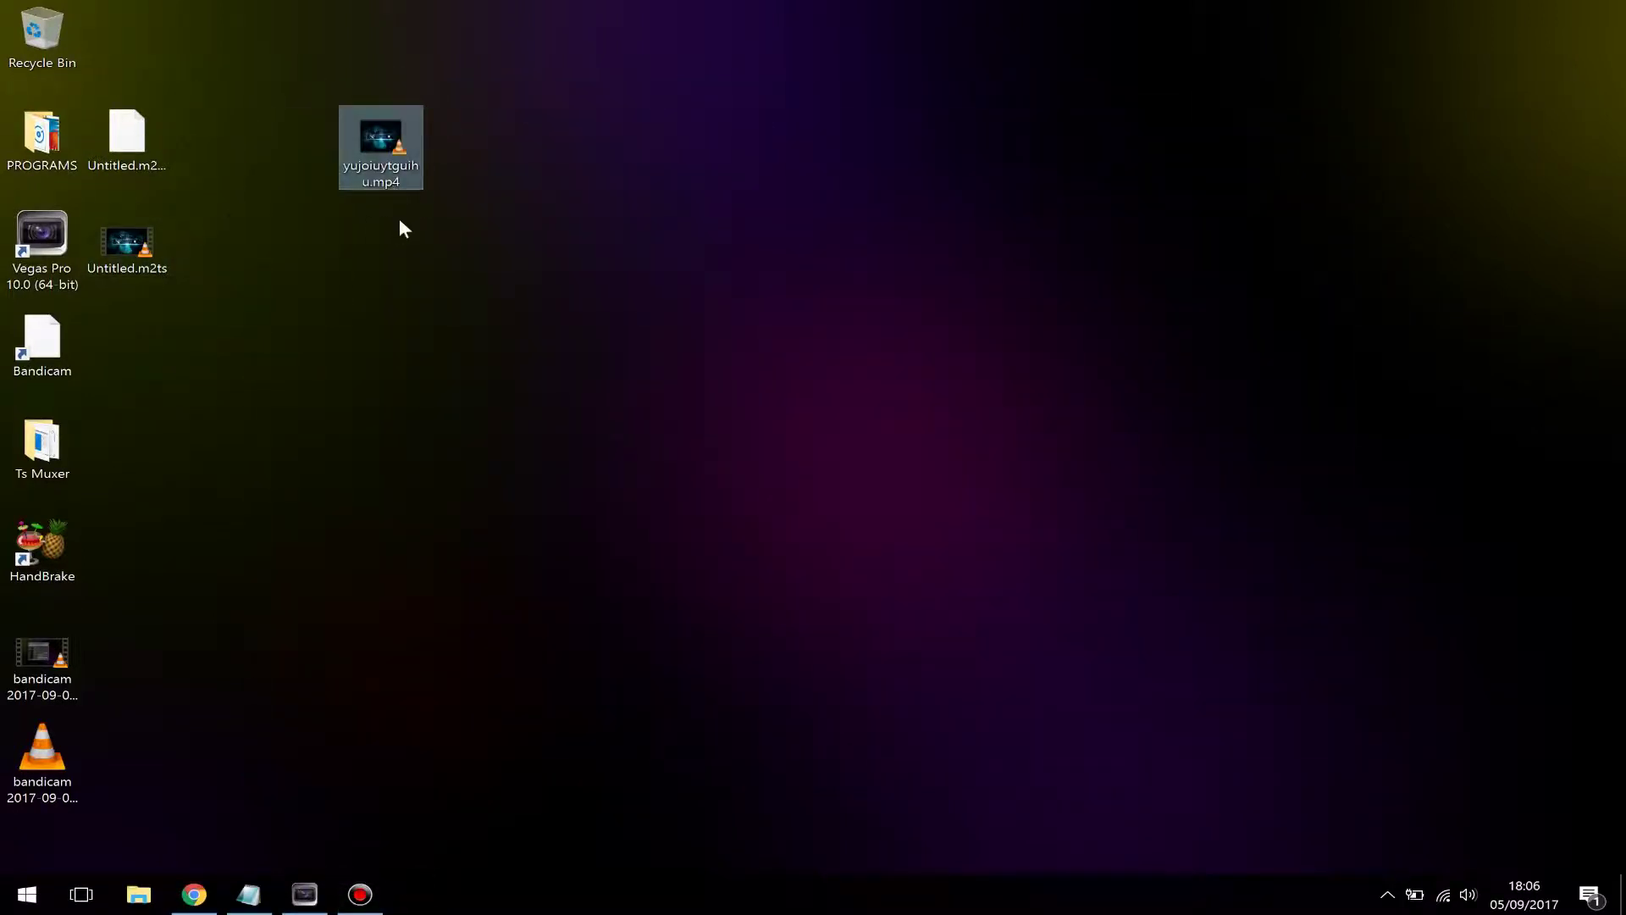
{"action": "left_click", "coordinate": [128, 253]}
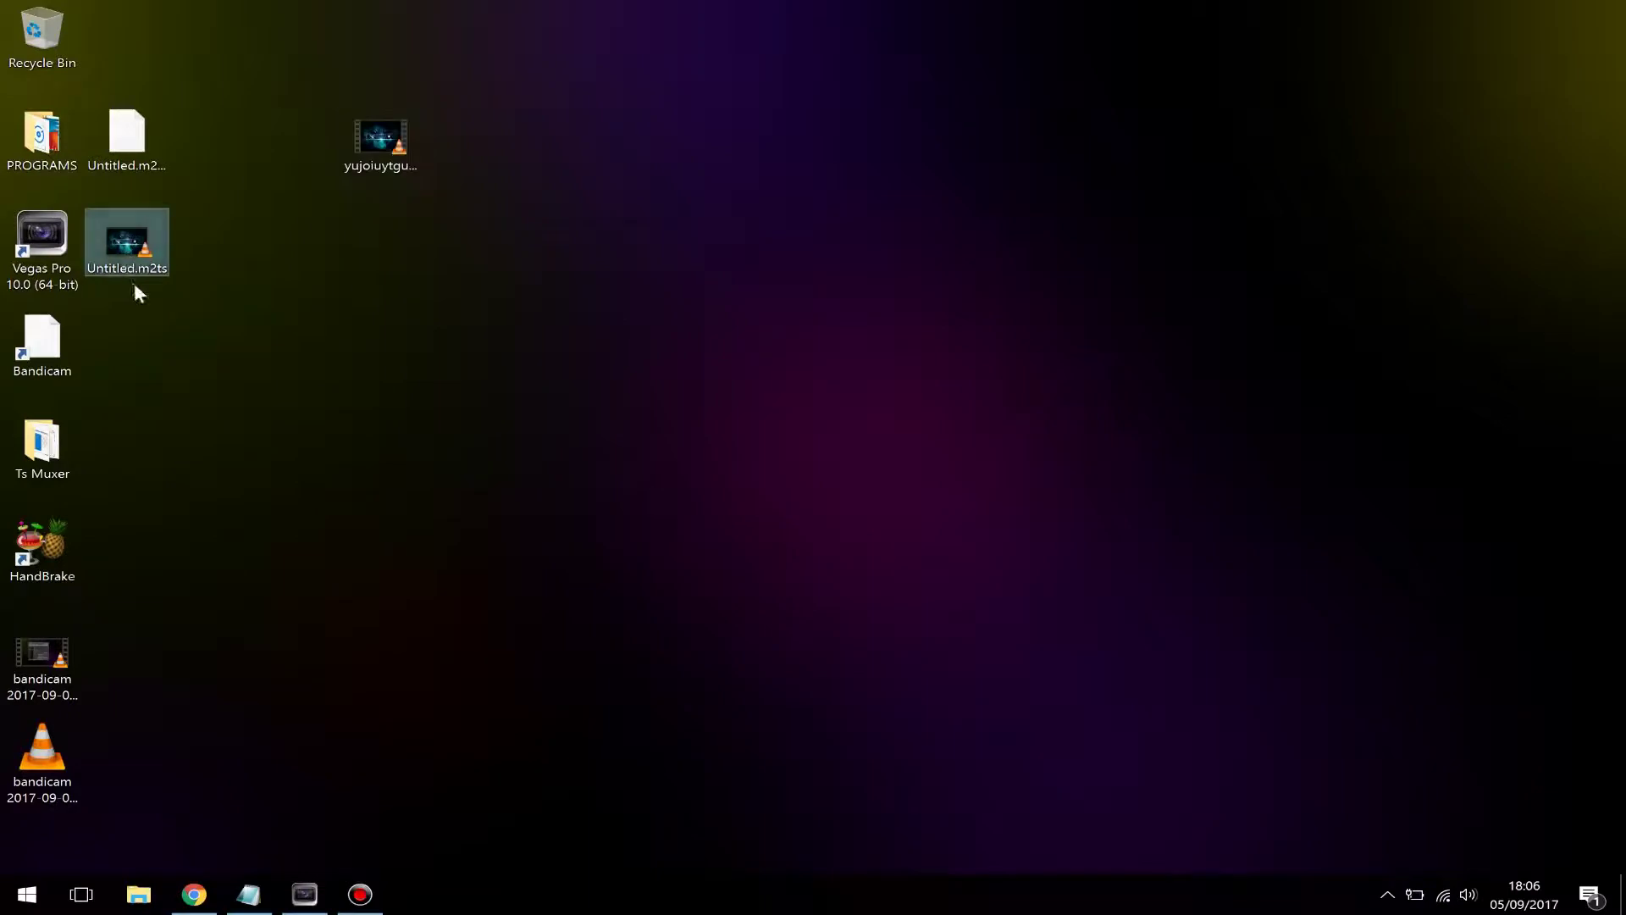
{"action": "left_click", "coordinate": [503, 286]}
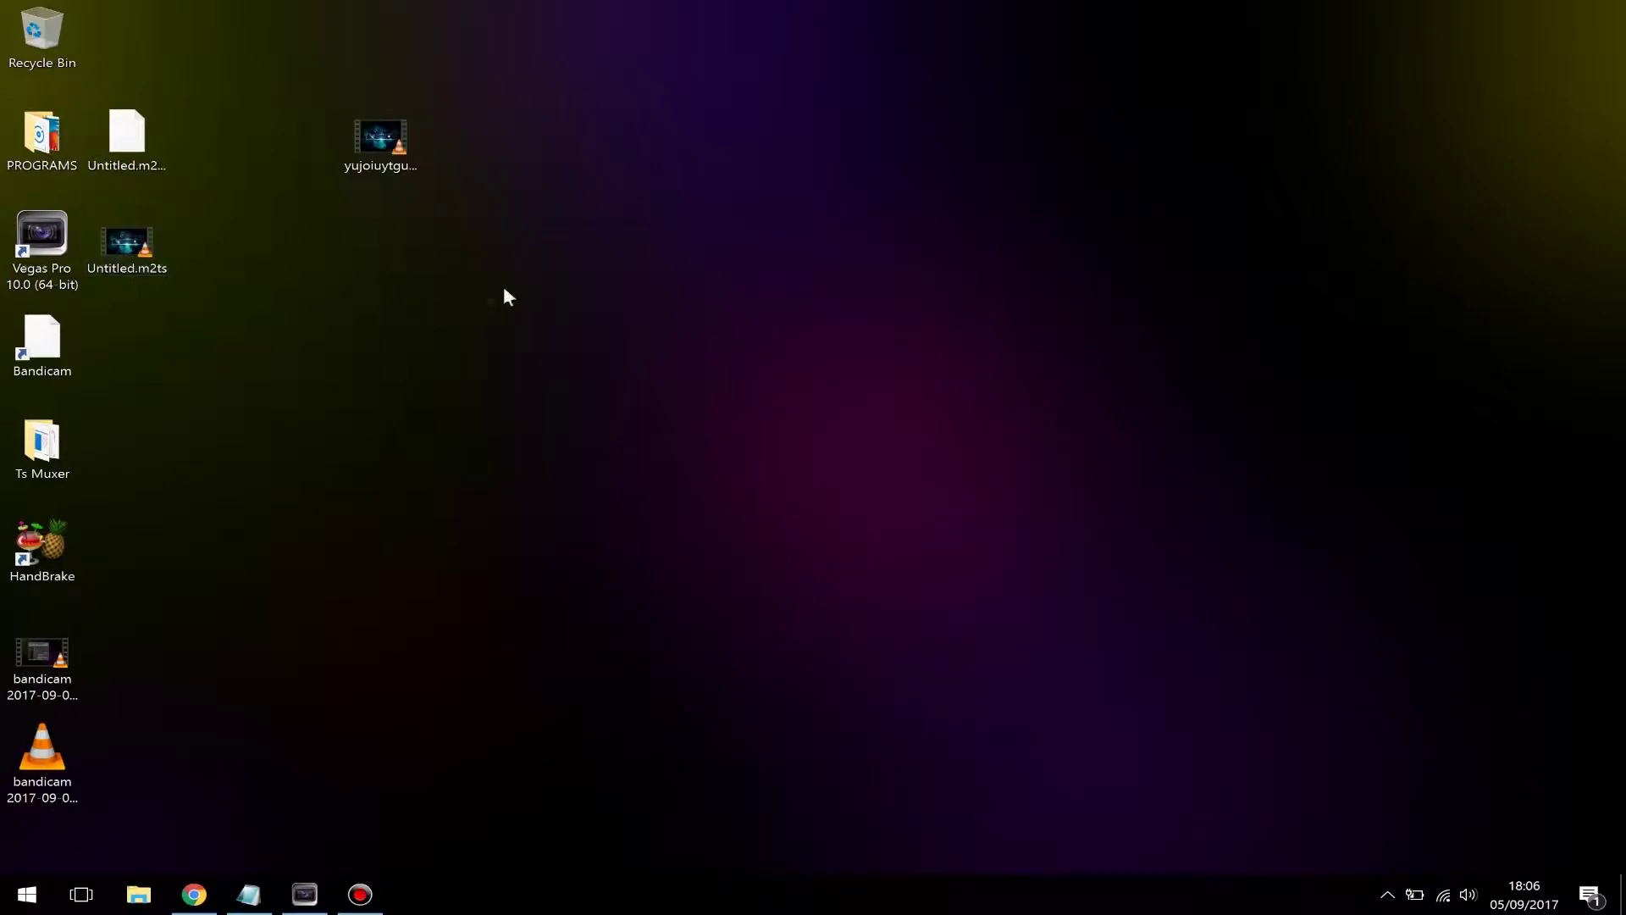
{"action": "double_click", "coordinate": [389, 148]}
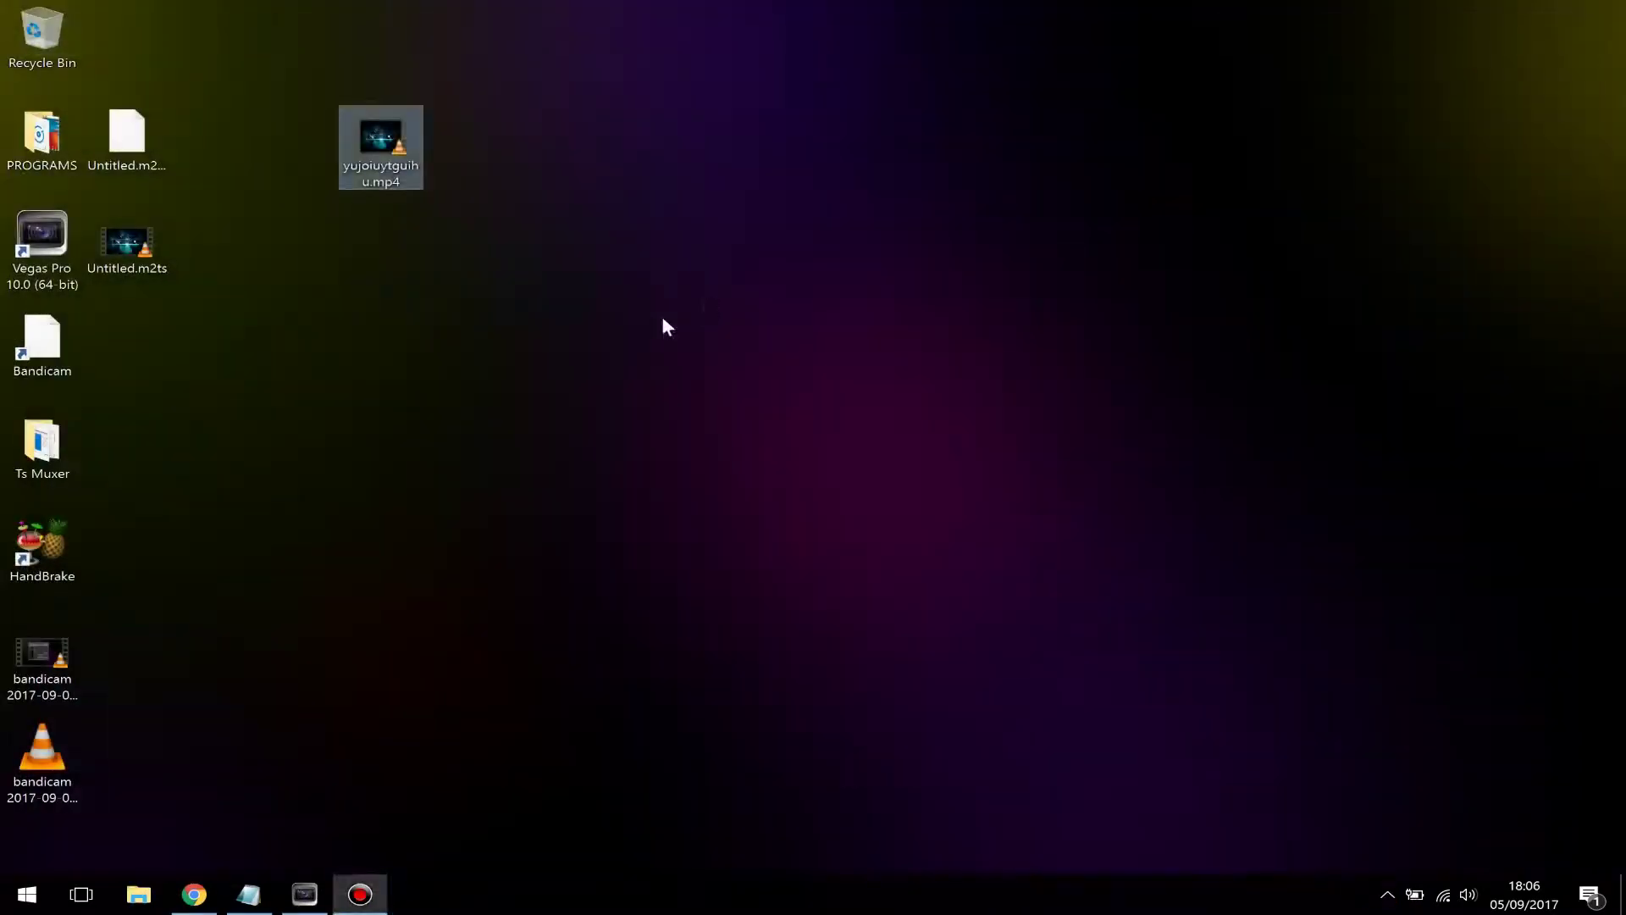
Open the MP4's properties to see its 1.22 MB size.
{"action": "right_click", "coordinate": [391, 154]}
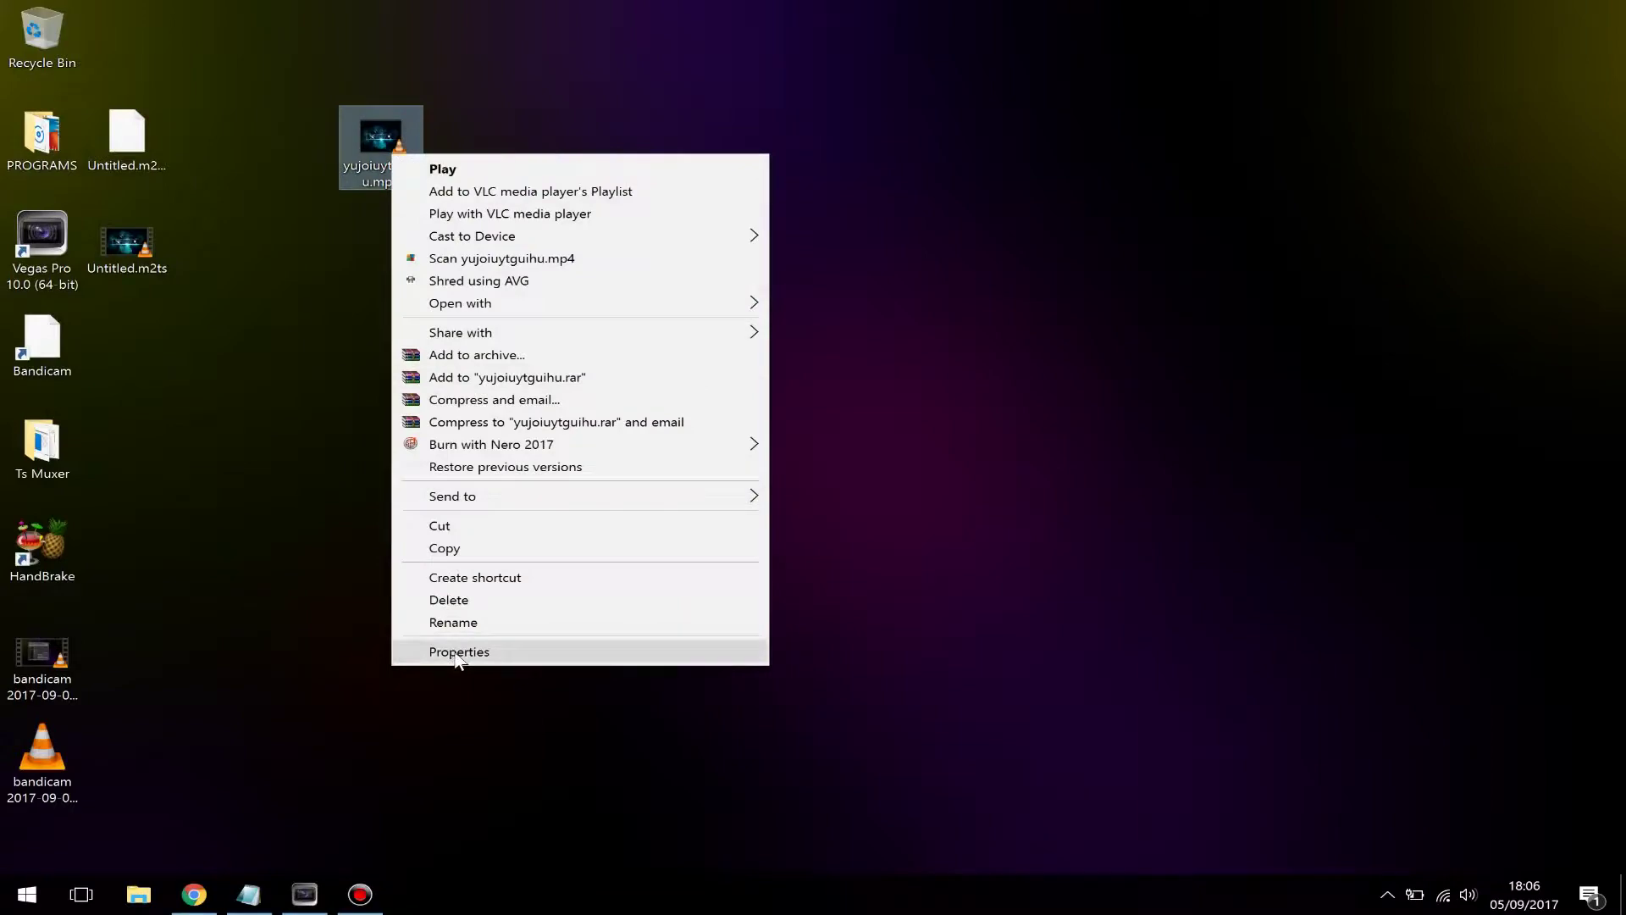
{"action": "left_click", "coordinate": [459, 651]}
{"action": "mouse_move", "coordinate": [509, 373]}
{"action": "left_mouse_down"}
{"action": "mouse_move", "coordinate": [543, 372]}
{"action": "mouse_move", "coordinate": [529, 373]}
{"action": "left_mouse_up"}
{"action": "left_click_drag", "start_coordinate": [564, 184], "coordinate": [940, 185]}
Compare with Untitled.m2ts's 7.69 MB, close both properties windows, and place the MP4 beside it.
{"action": "right_click", "coordinate": [113, 237]}
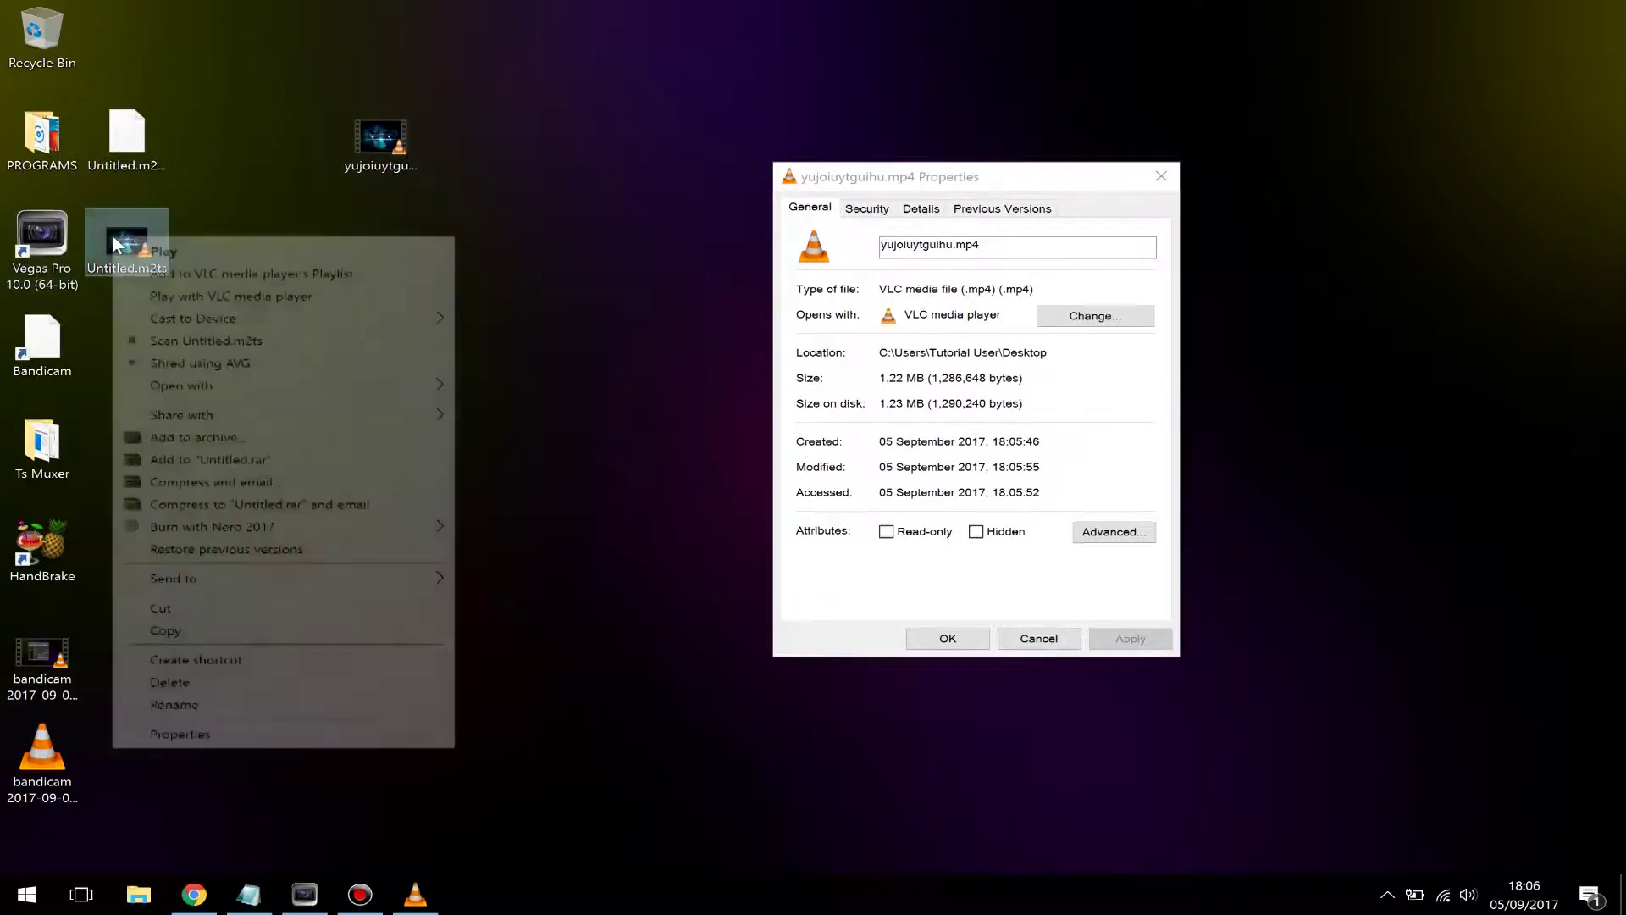
{"action": "left_click", "coordinate": [212, 732]}
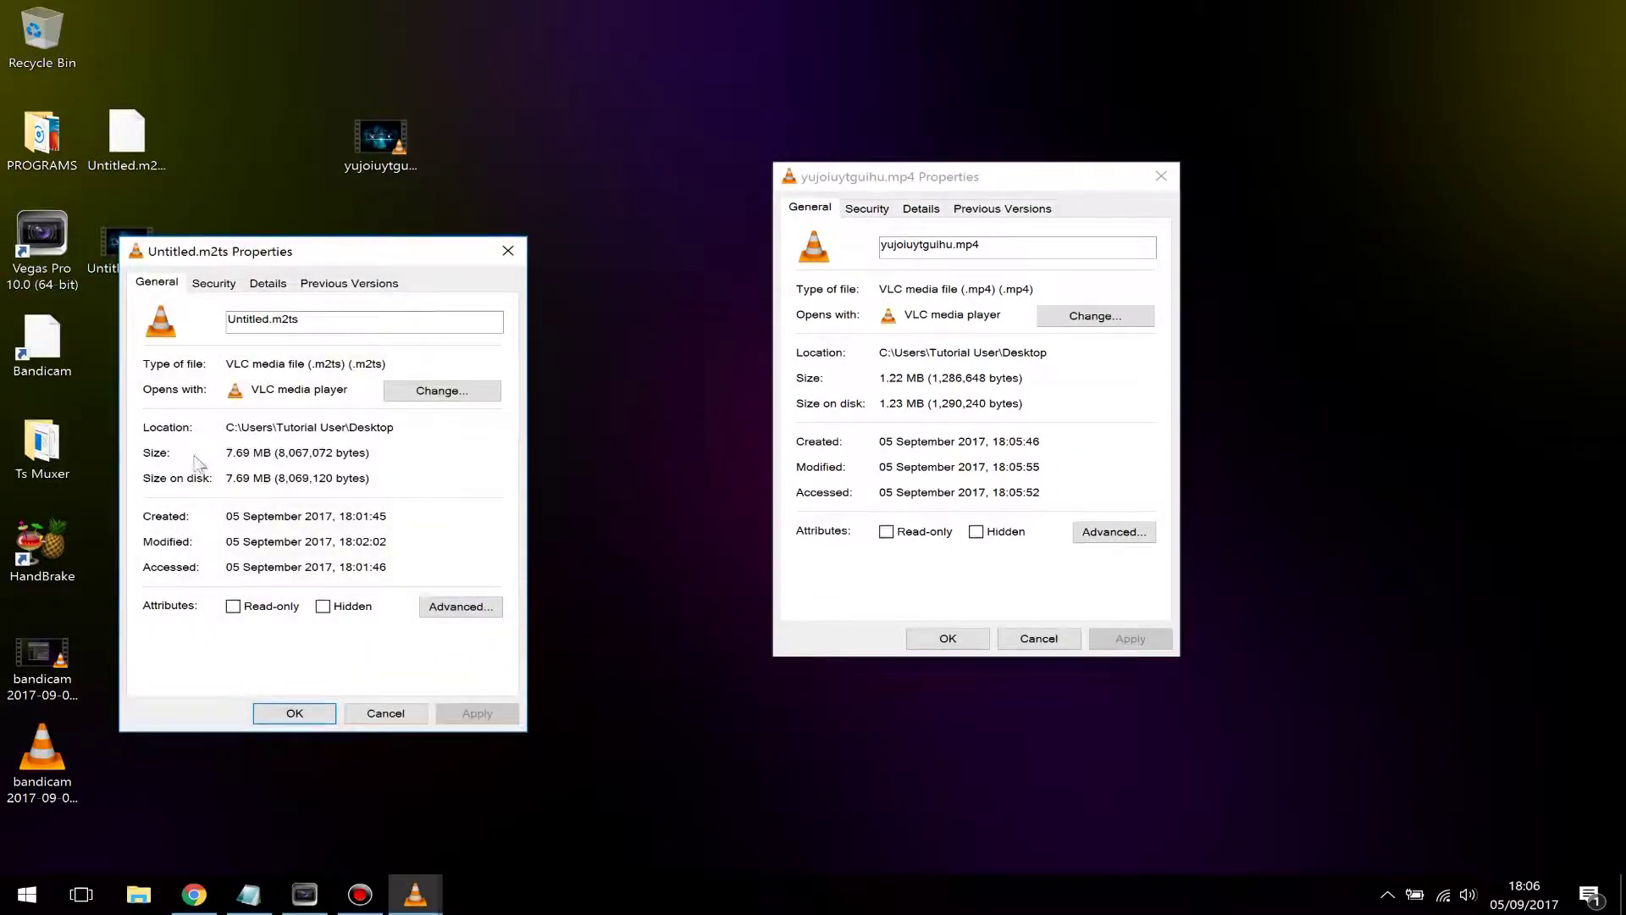
{"action": "double_click", "coordinate": [252, 452]}
{"action": "left_click", "coordinate": [282, 439]}
{"action": "left_click", "coordinate": [507, 251]}
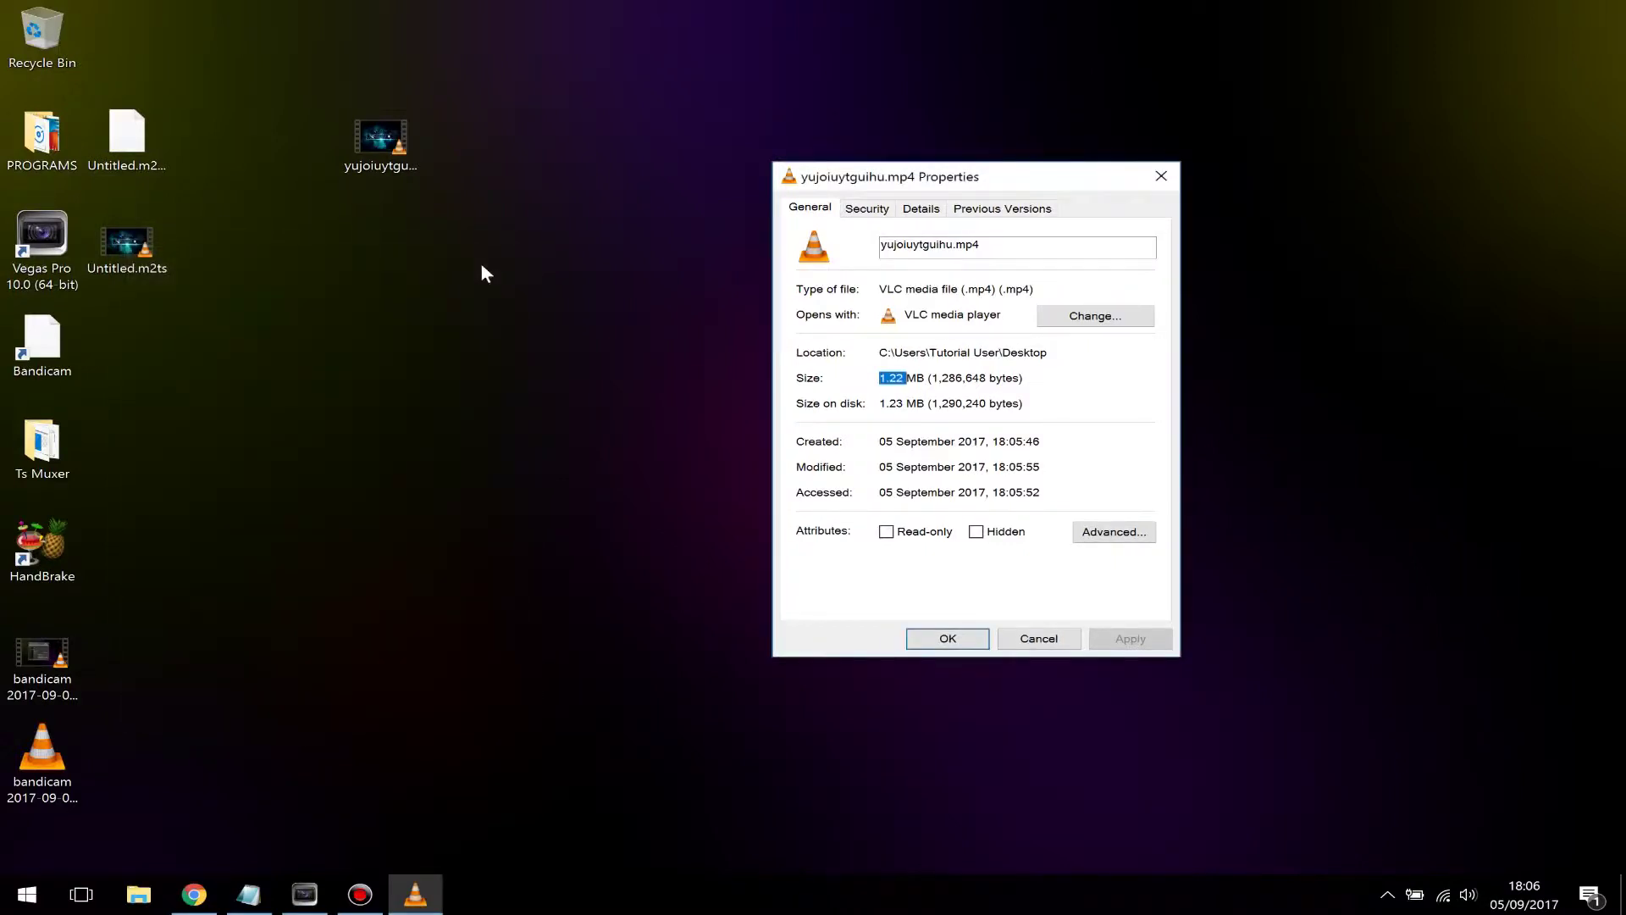
{"action": "left_click", "coordinate": [1158, 179]}
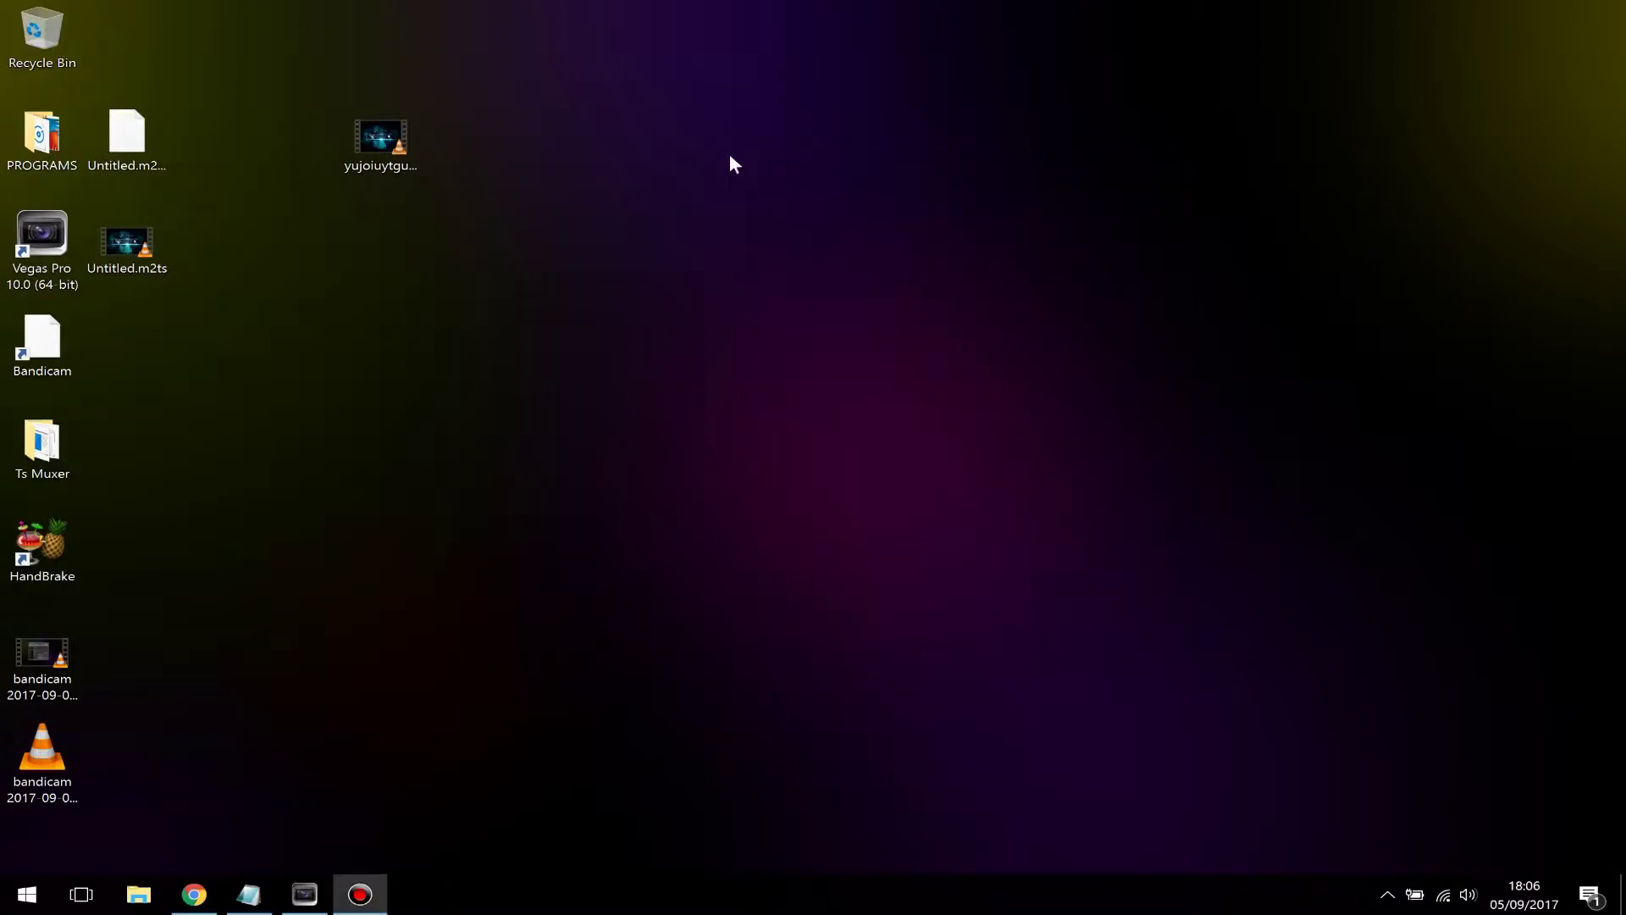
{"action": "left_click_drag", "start_coordinate": [367, 161], "coordinate": [323, 304]}
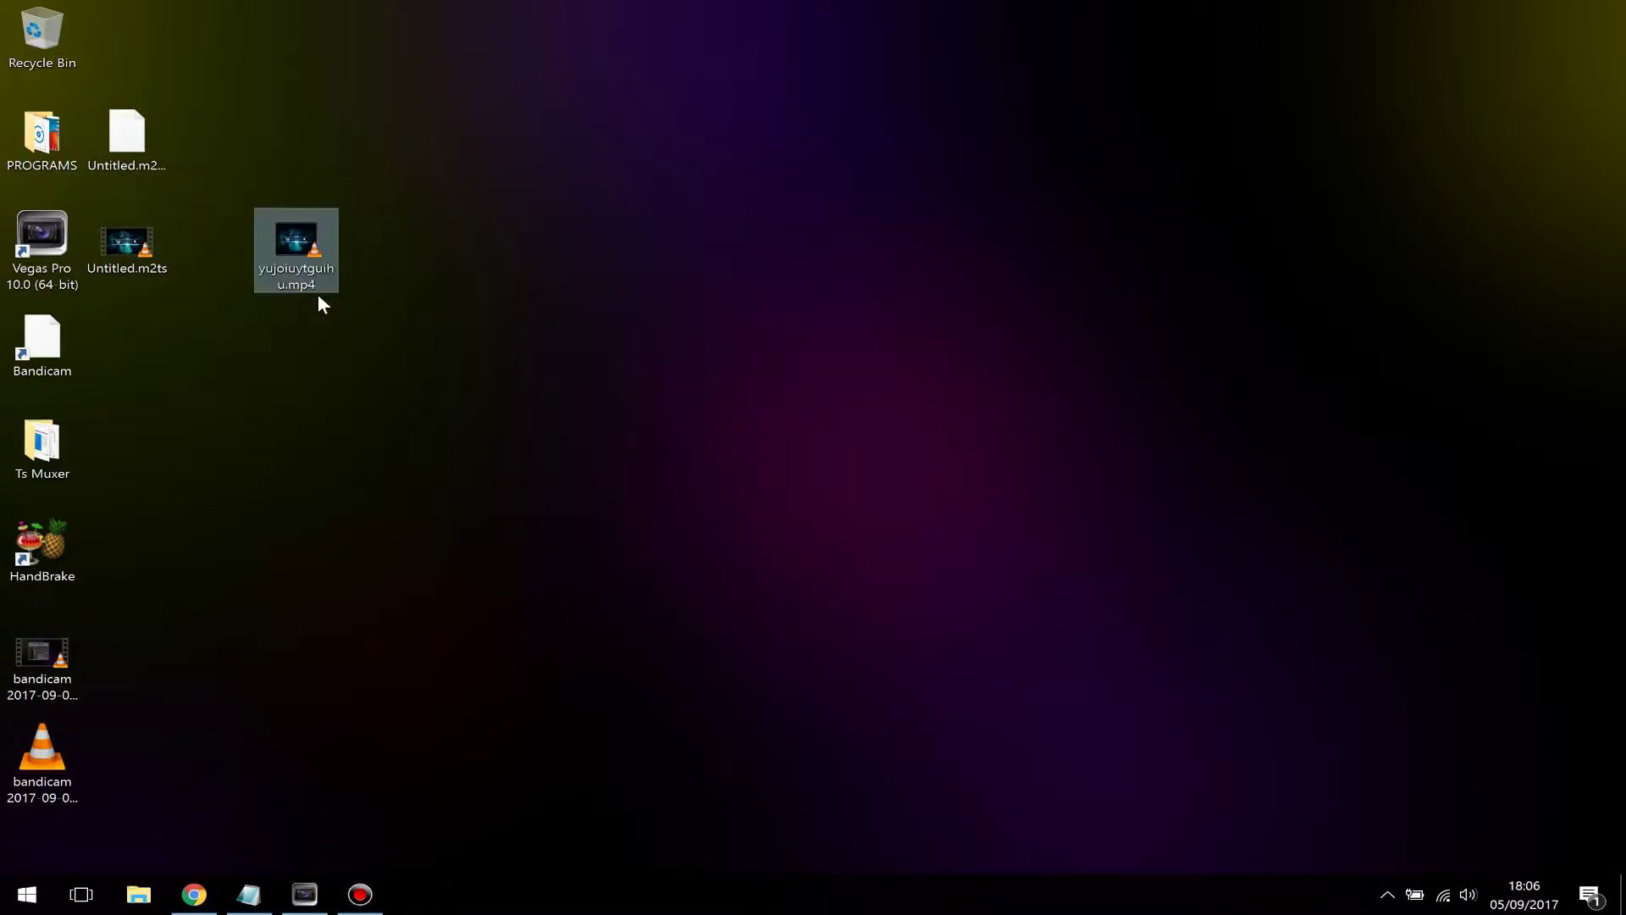